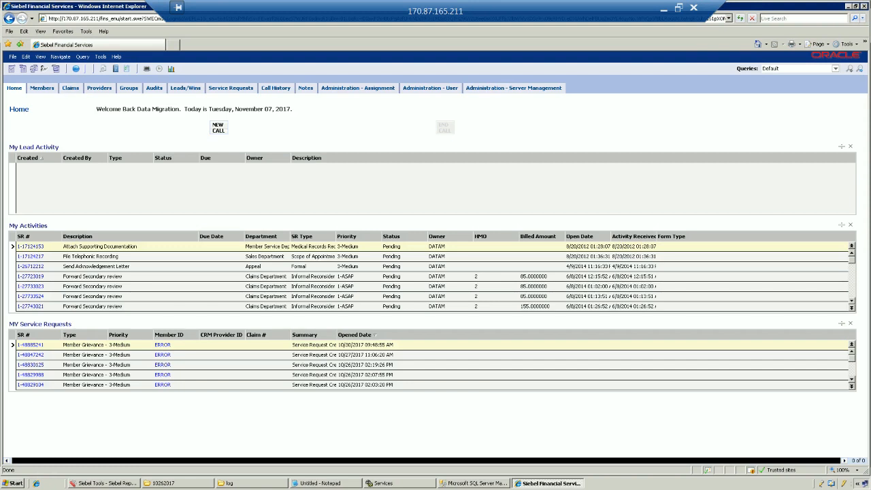
Browse the Administration - Assignment rule groups, pick UAHP Rule Group, and list its assignment rules.
click(76, 69)
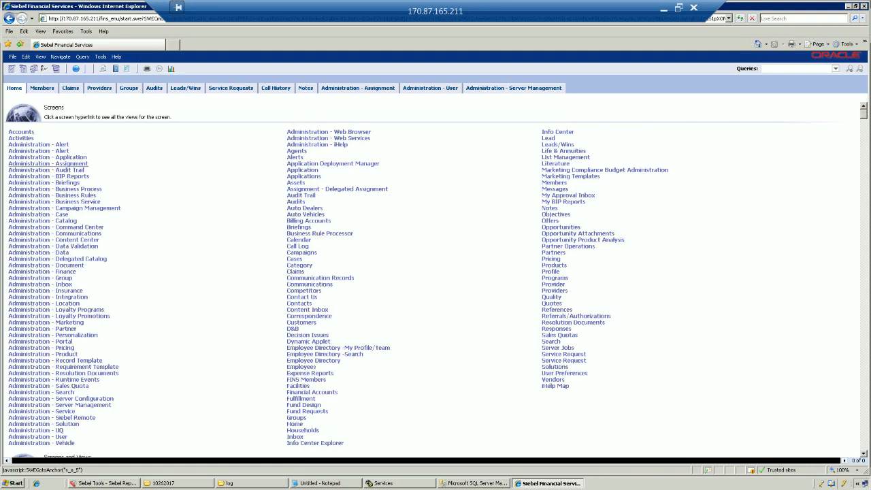
click(48, 163)
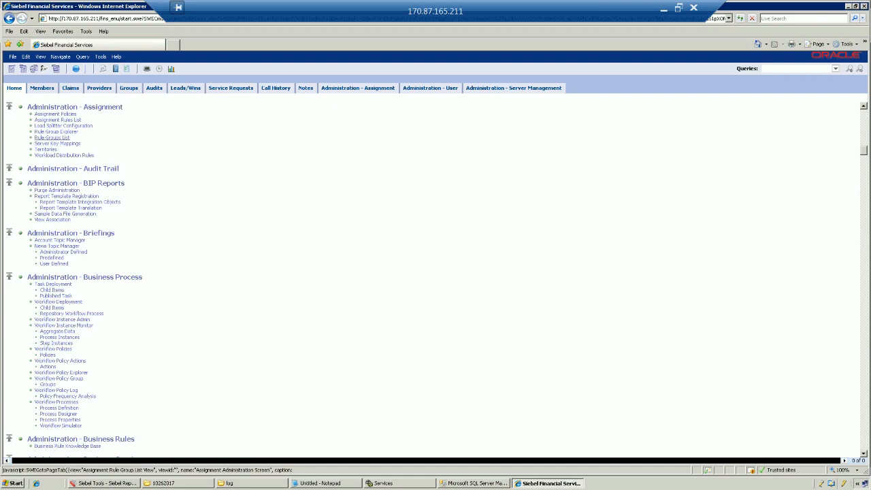
click(52, 138)
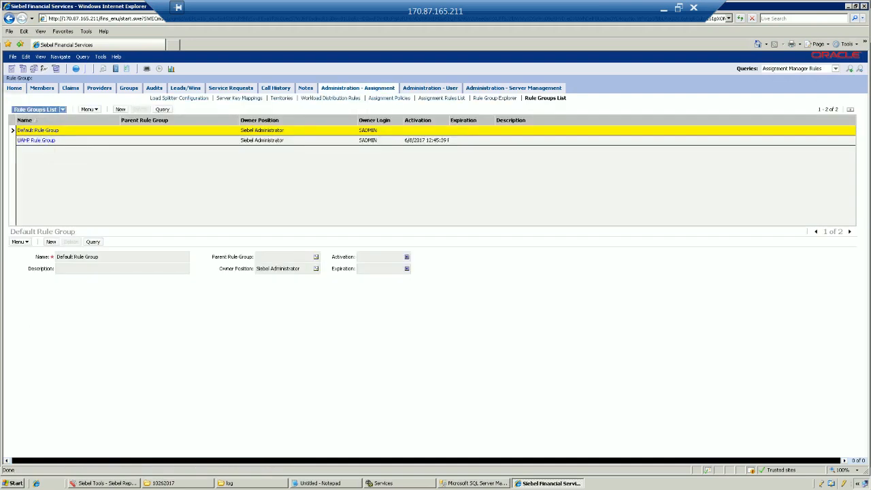
click(81, 140)
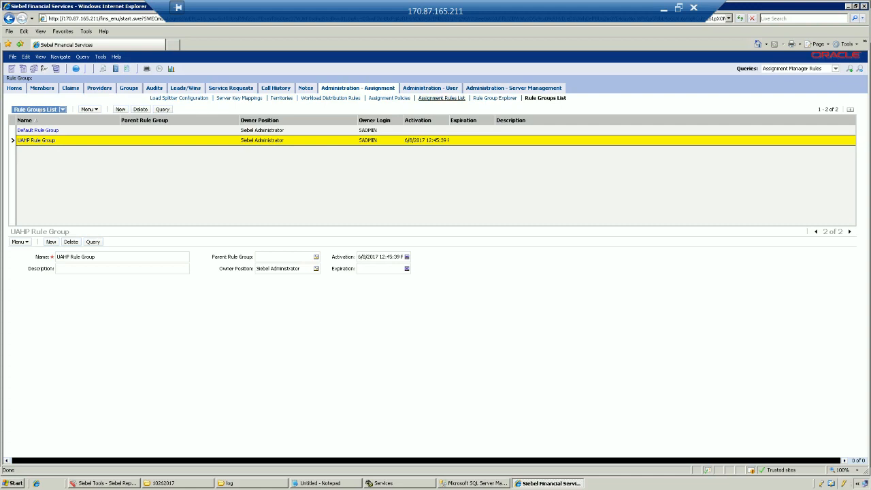
click(441, 98)
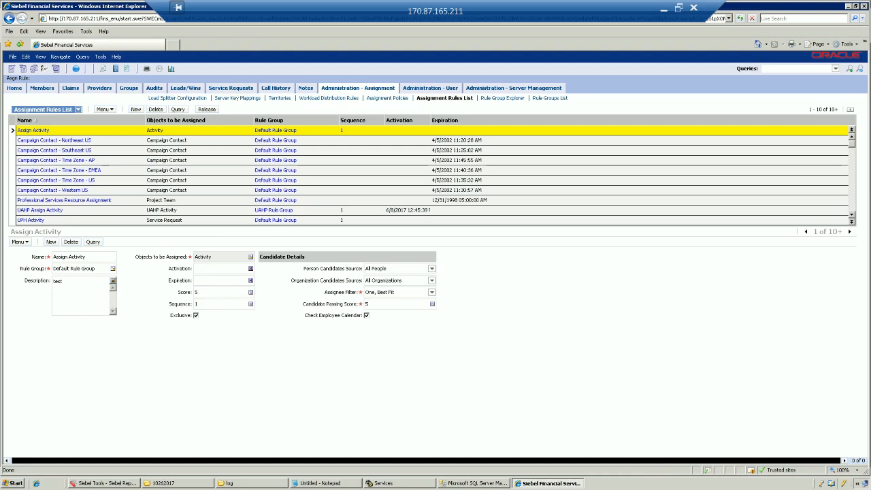
Check that UAHP Assign Activity belongs to UAHP Rule Group, save the row unchanged, and drill into its criteria.
click(362, 211)
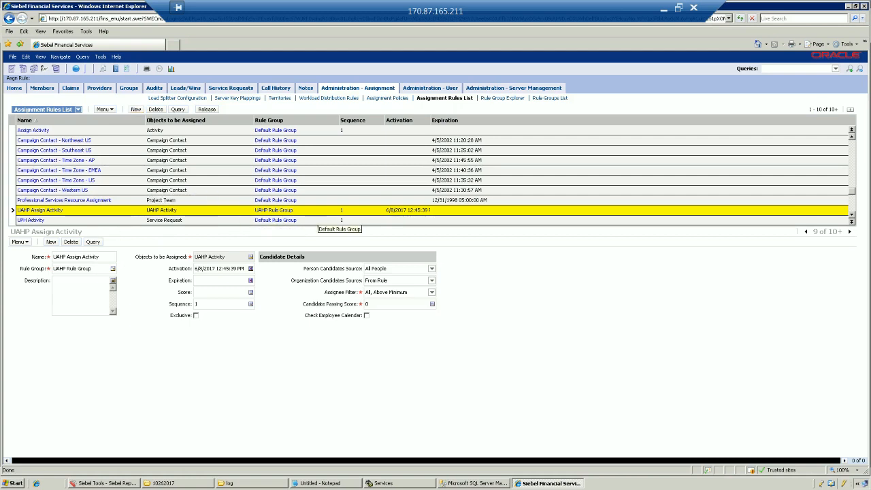
click(312, 210)
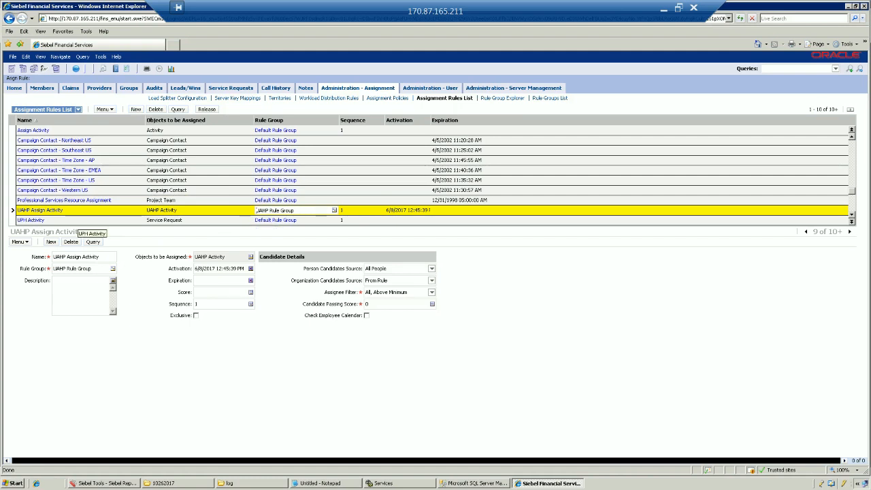
click(307, 211)
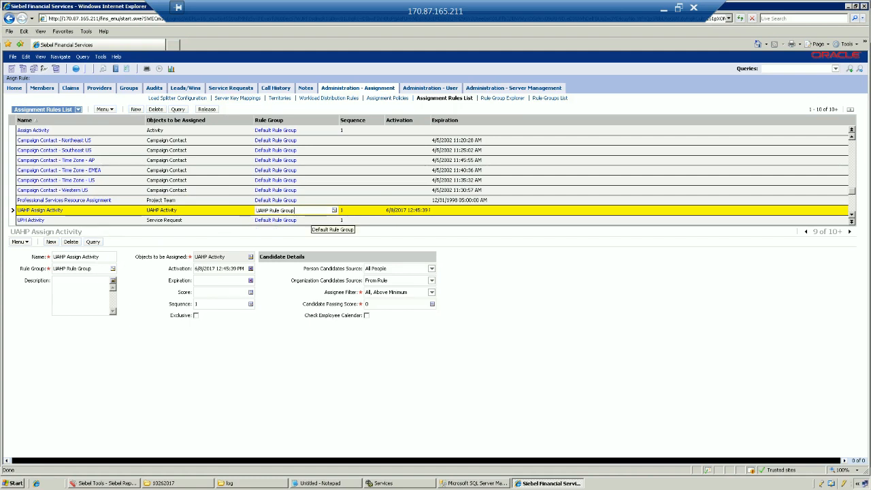
key(ctrl+s)
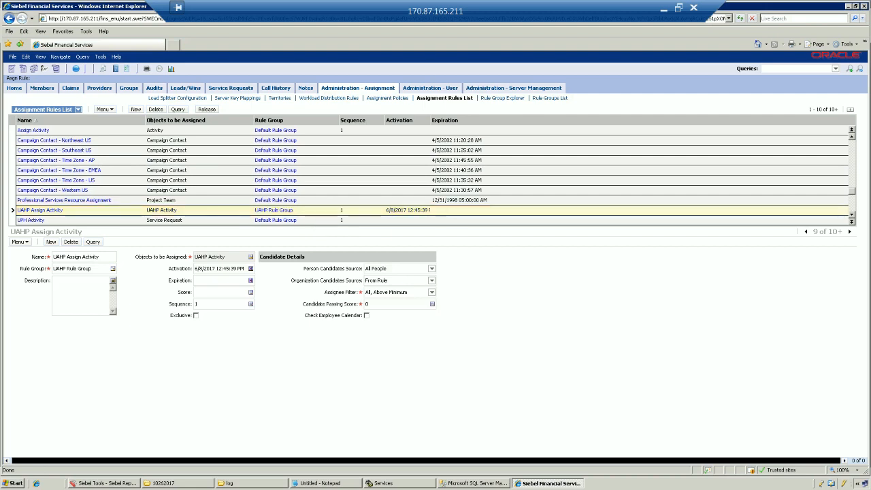
click(428, 210)
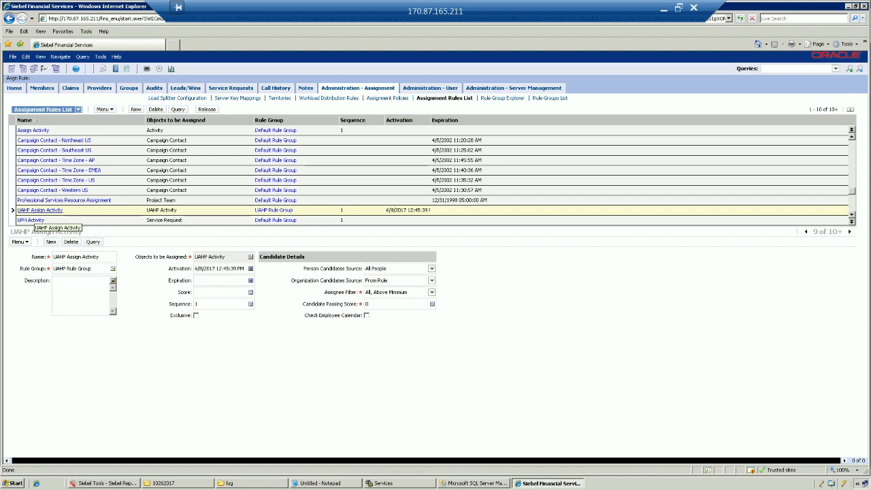
click(35, 211)
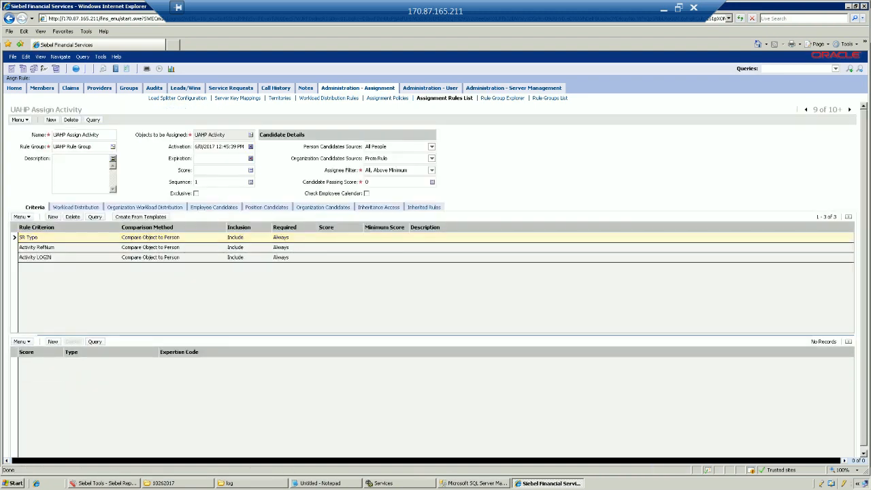
Inspect the Activity RefNum, Activity LOGIN and SR Type criteria and SR Type's comparison method, leaving all unchanged.
click(186, 248)
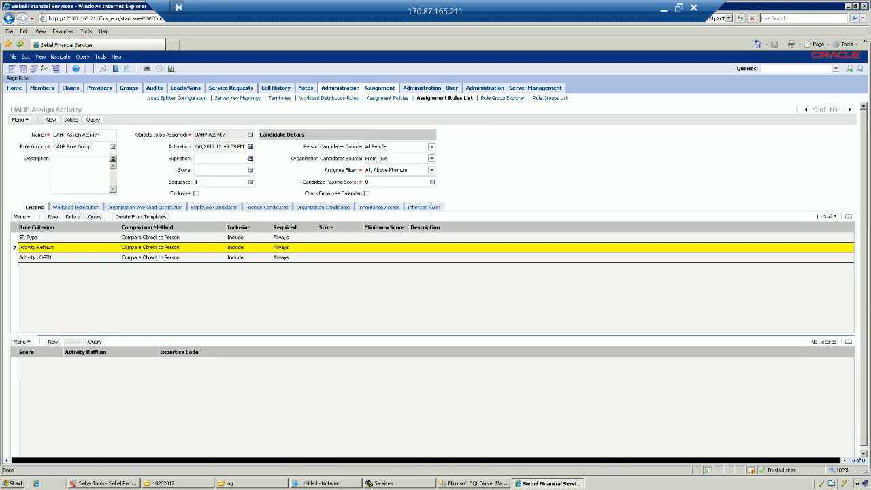
click(186, 257)
click(185, 237)
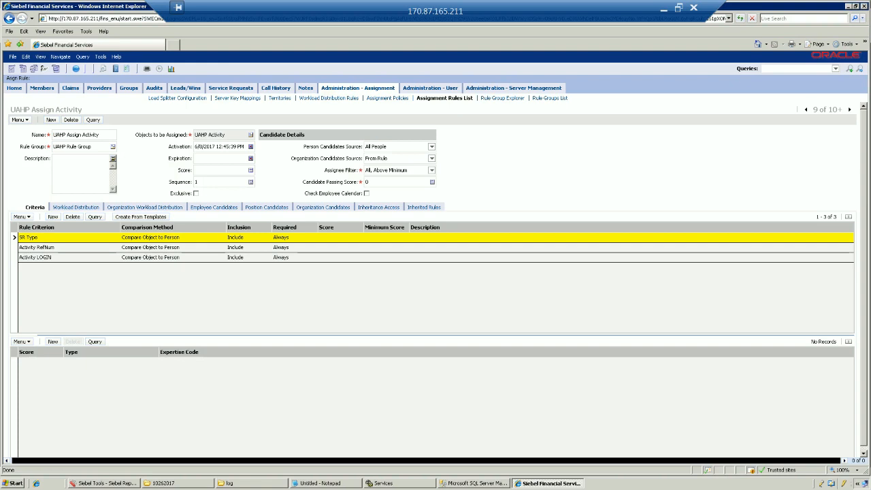
click(170, 237)
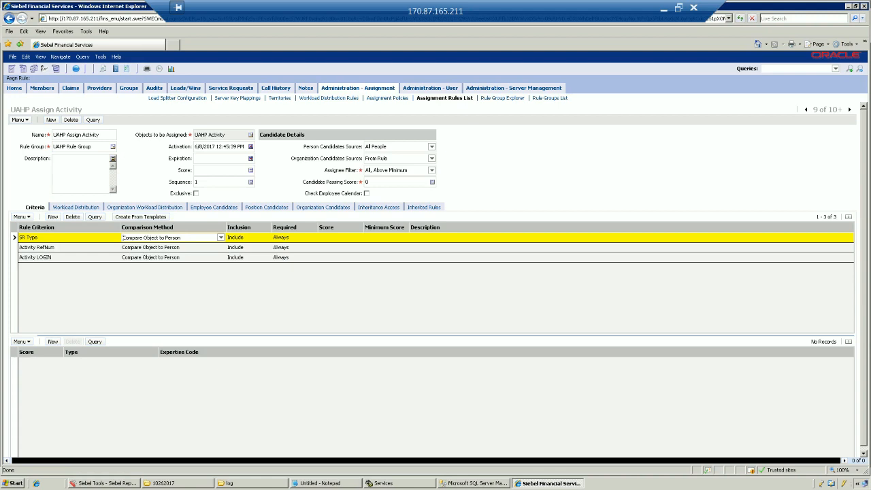
click(170, 248)
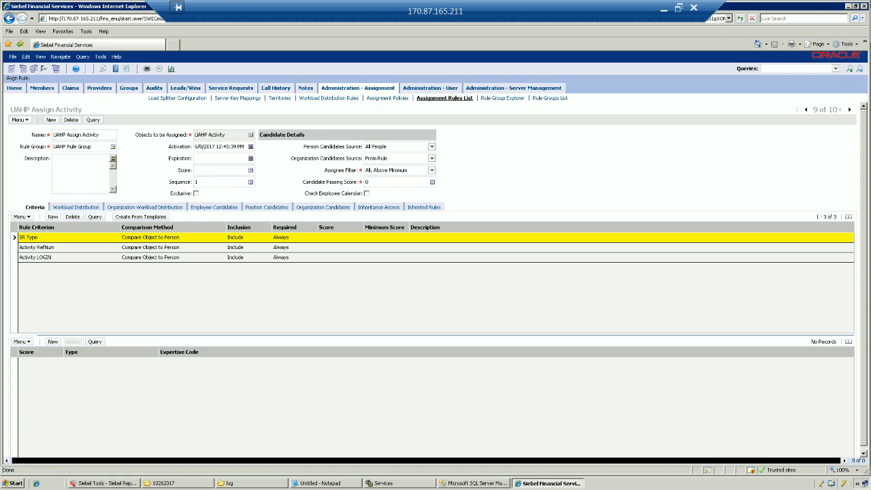
click(445, 98)
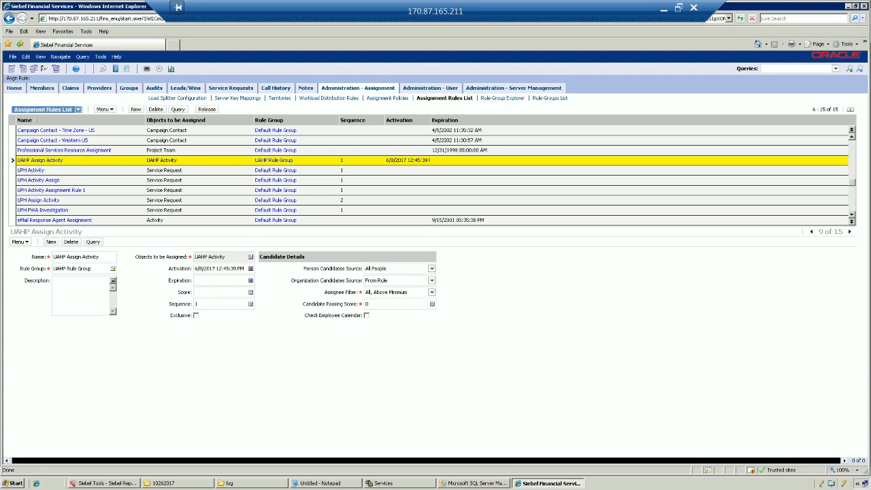
Go to the Employees list under Administration - User.
click(40, 160)
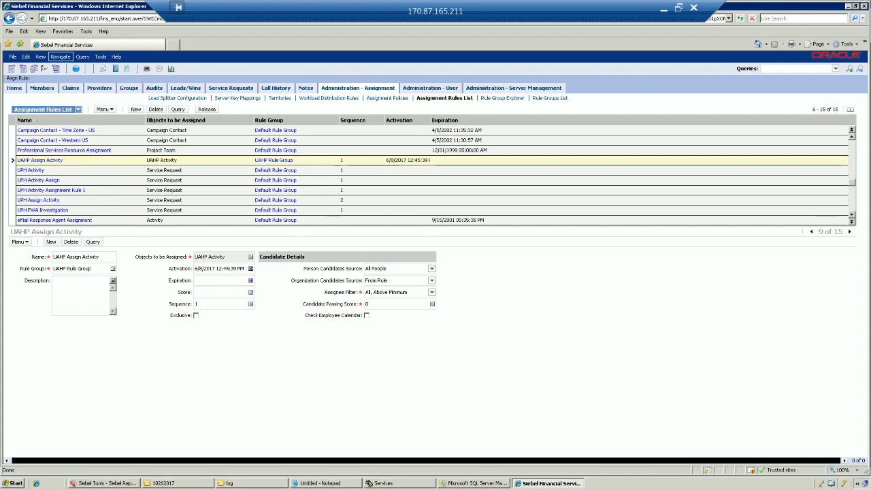
click(76, 69)
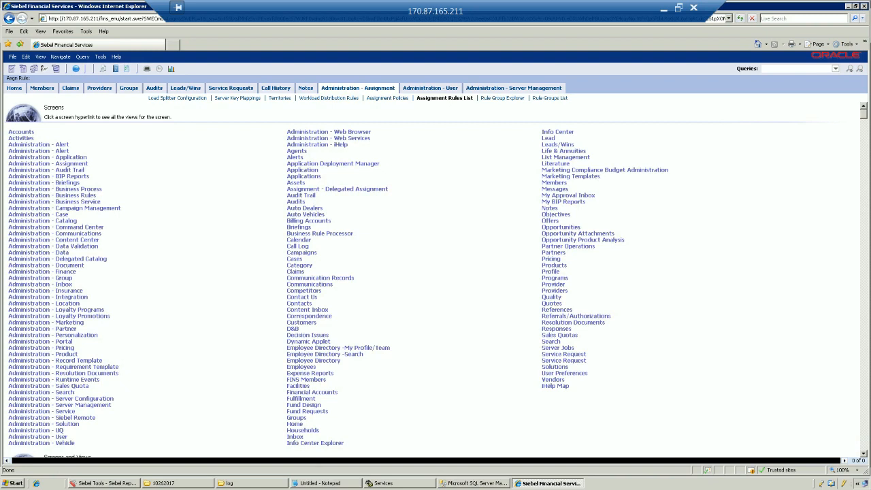
click(41, 436)
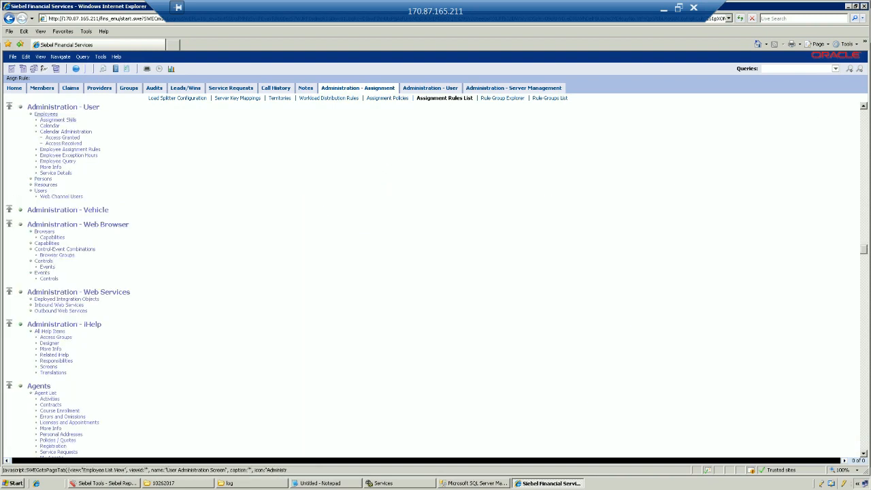
click(46, 114)
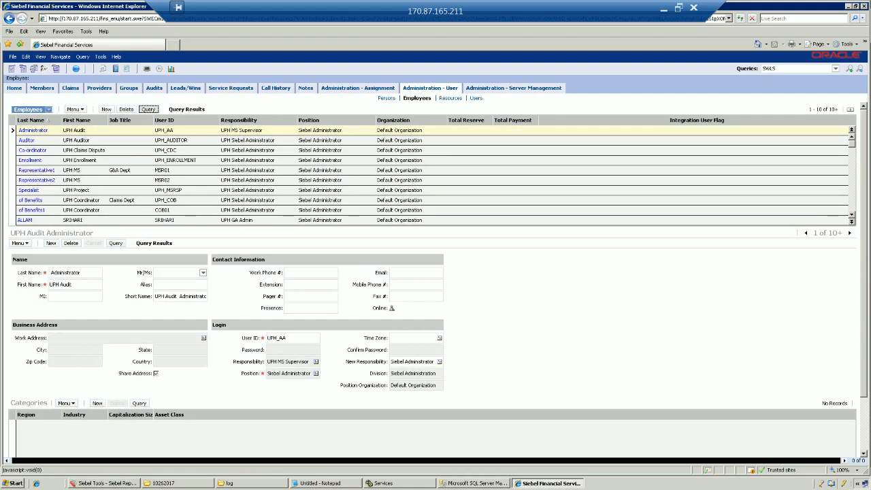
Query the sales rep's user ID and open that employee's Assignment Skills.
click(148, 109)
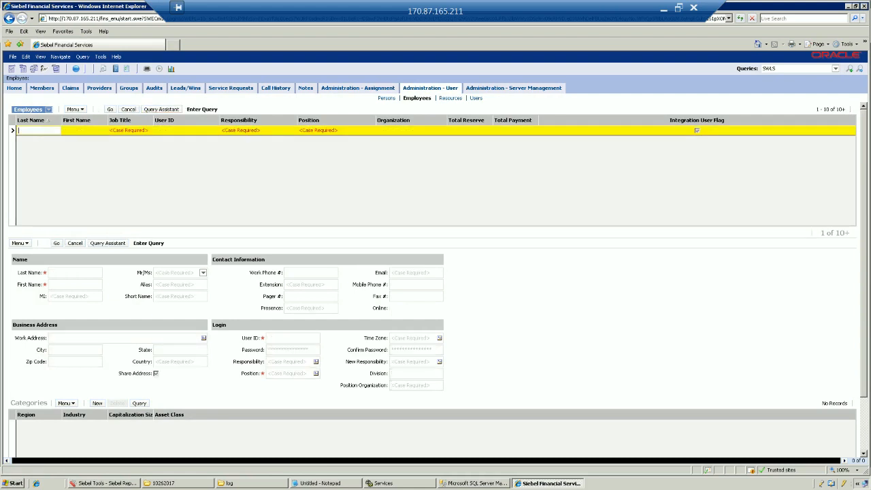
click(185, 130)
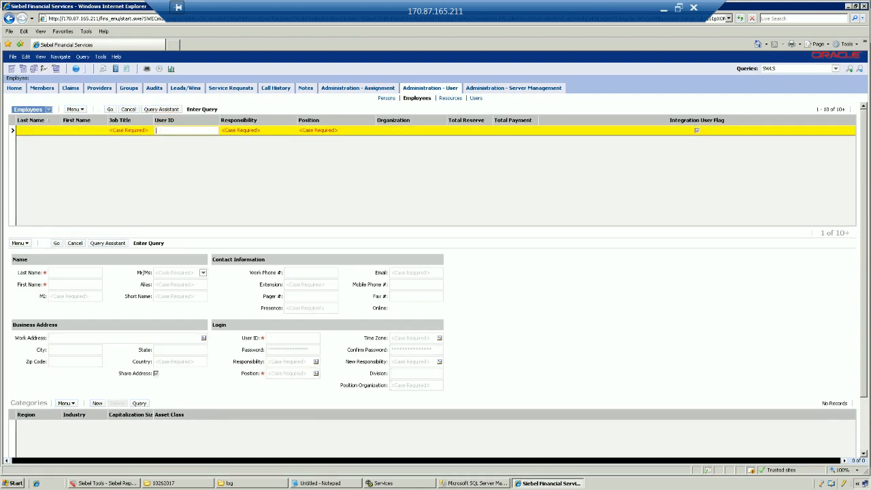
key(Return)
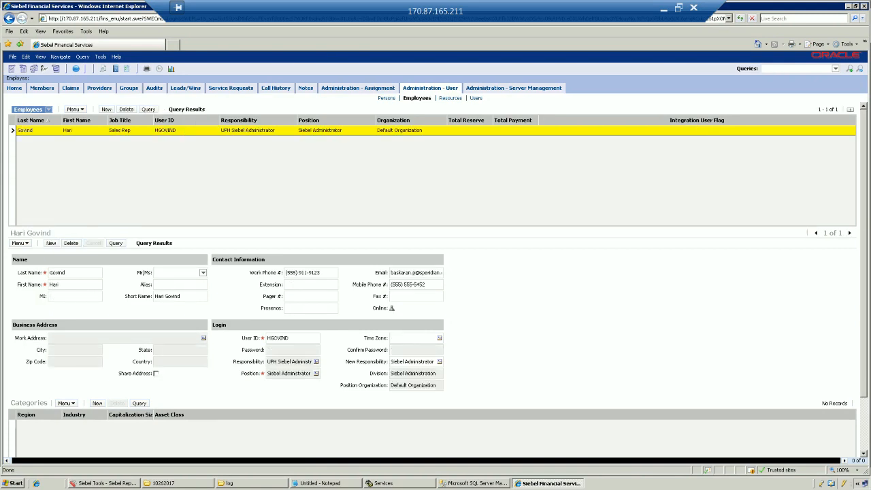
click(25, 130)
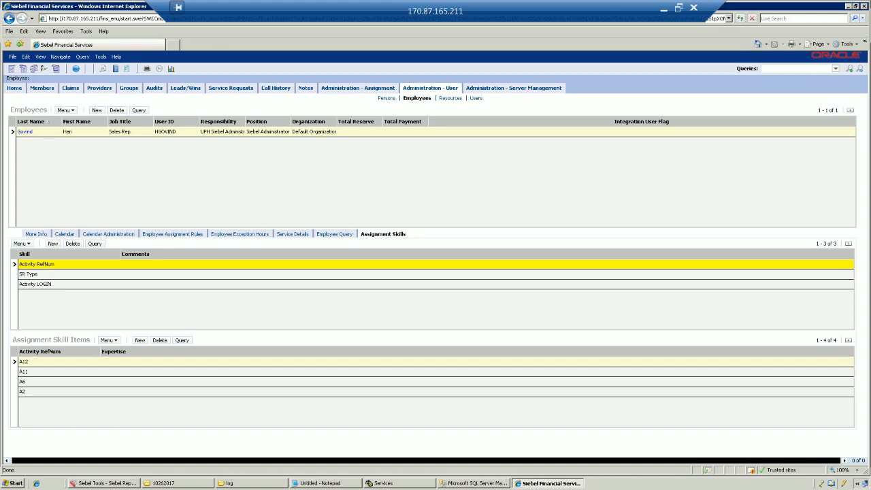
click(47, 132)
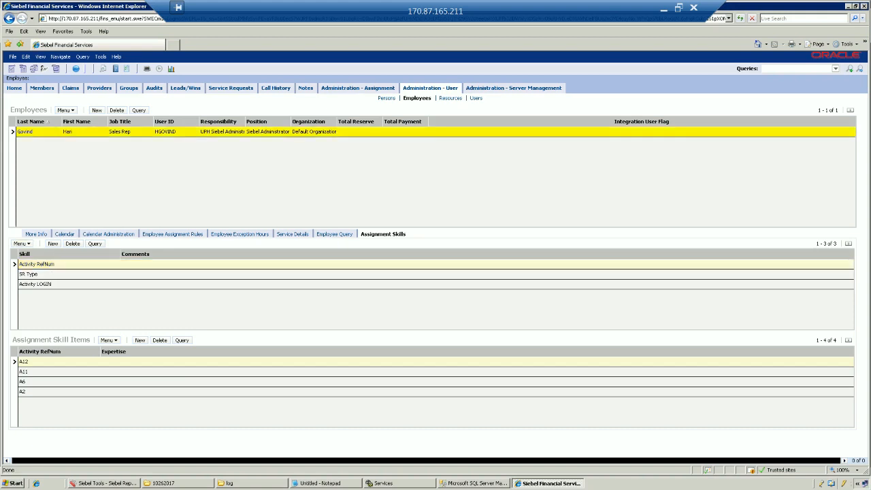
click(37, 264)
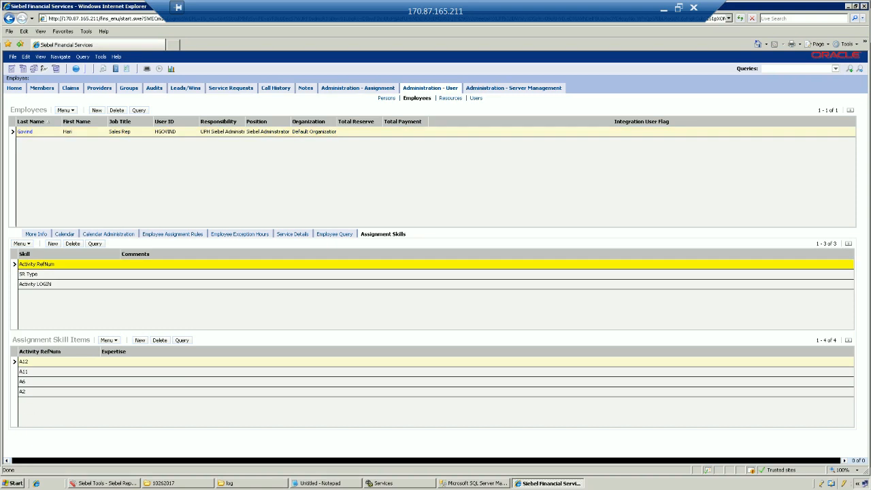
click(41, 362)
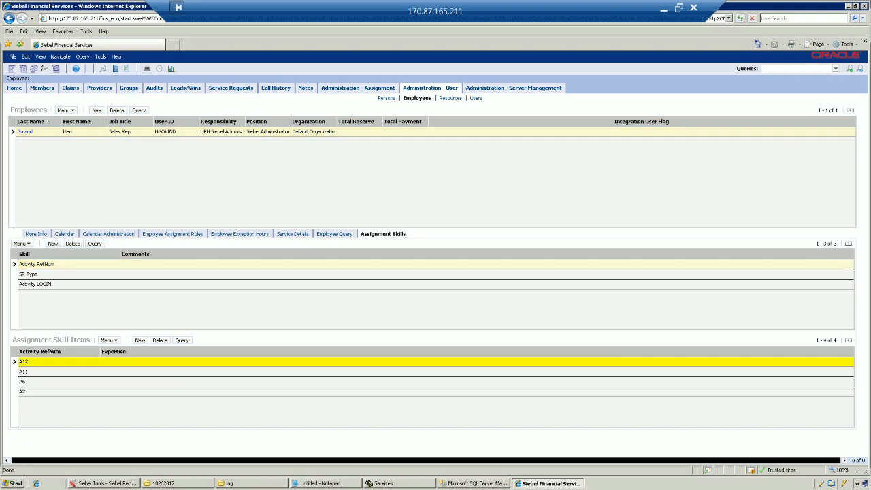
click(41, 371)
click(41, 381)
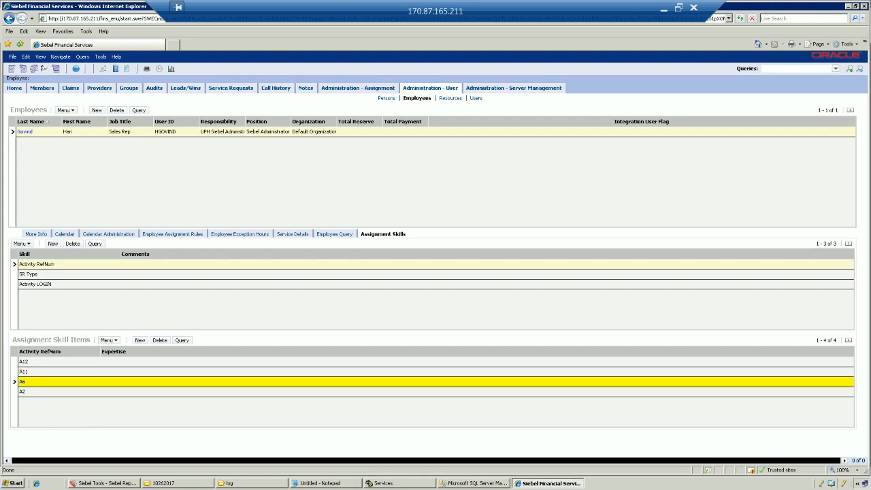
click(41, 392)
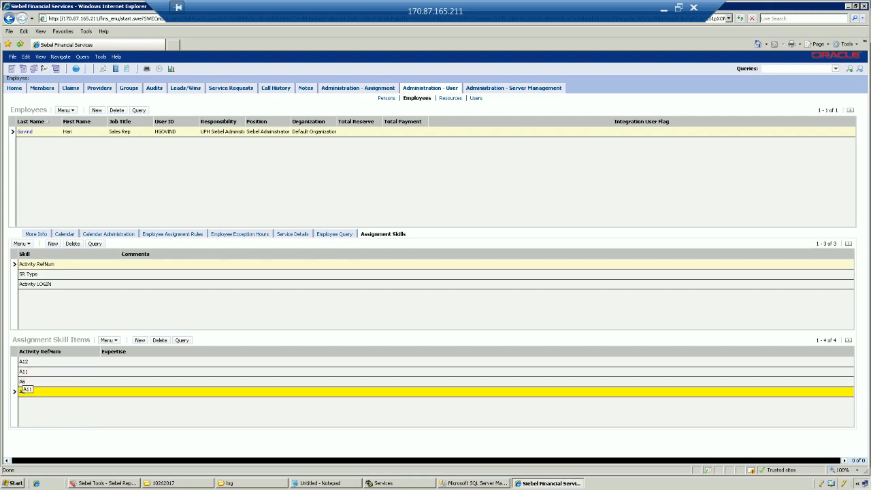
click(40, 264)
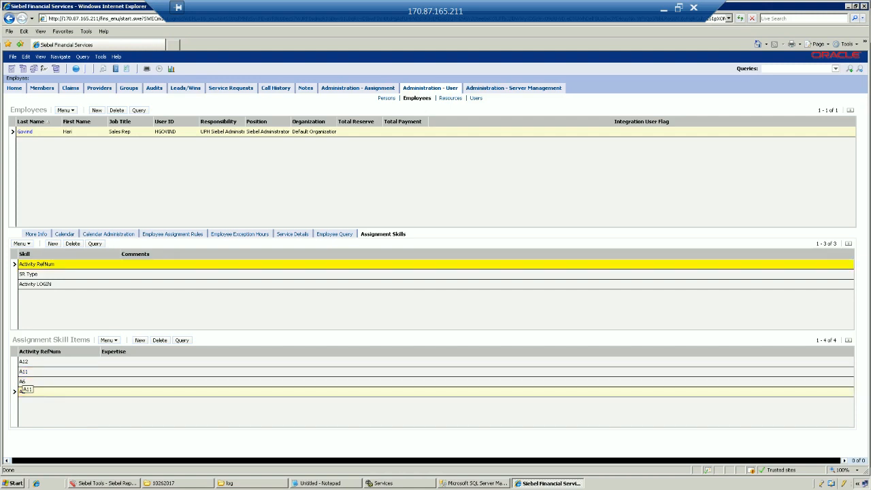
click(41, 274)
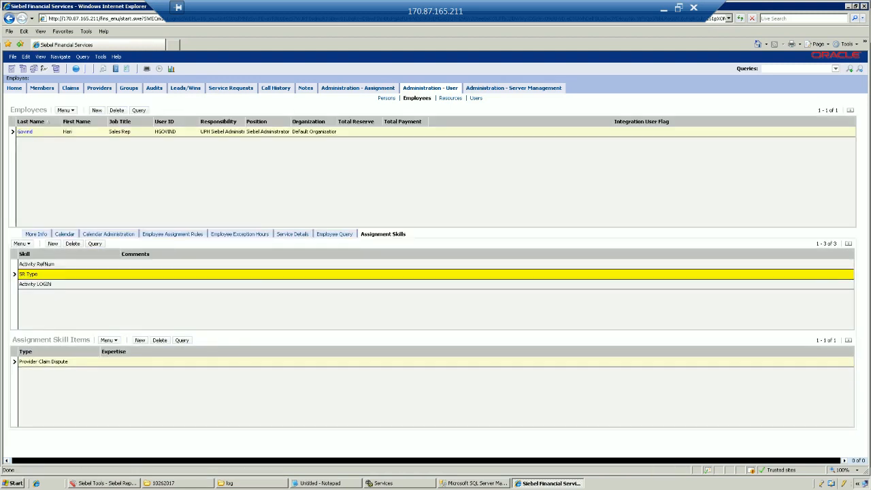
click(43, 362)
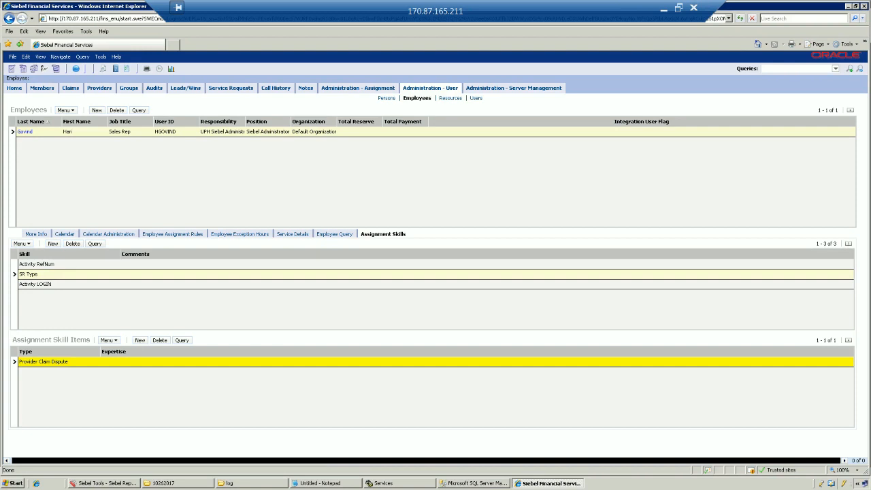
click(32, 275)
click(34, 284)
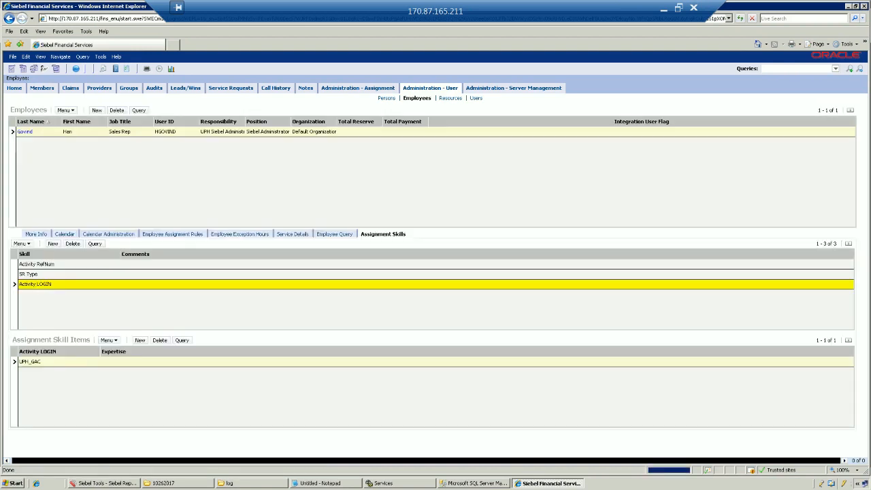
click(33, 361)
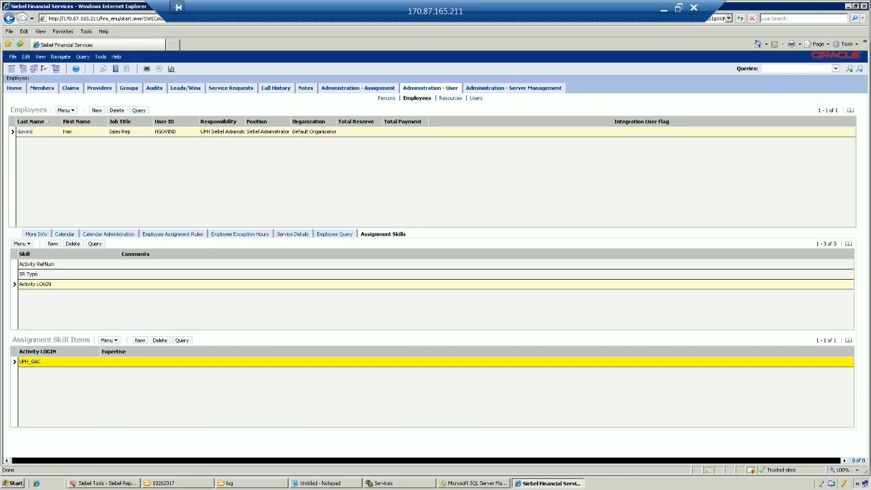
click(35, 285)
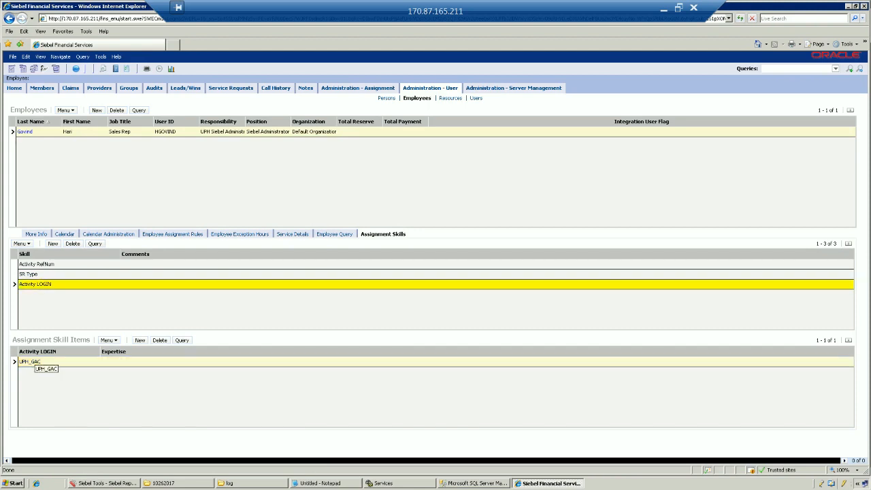
click(24, 362)
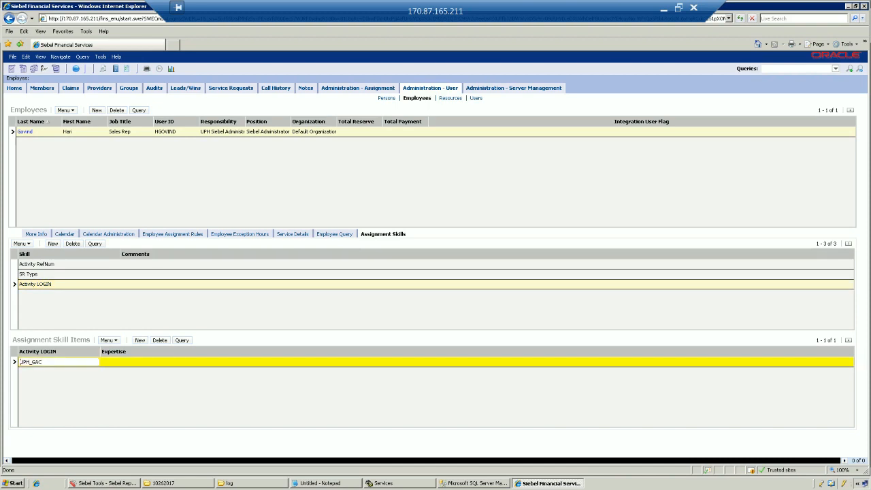
key(ctrl+s)
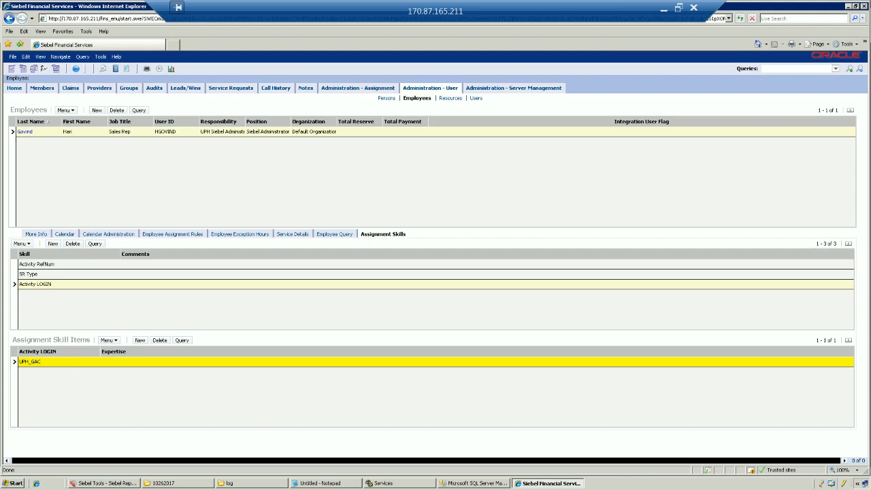
click(20, 362)
key(ctrl+s)
click(28, 274)
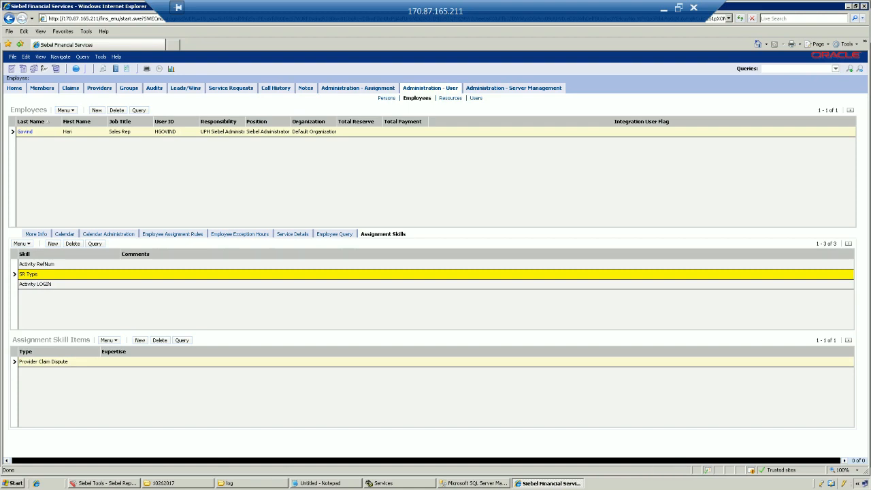
click(156, 131)
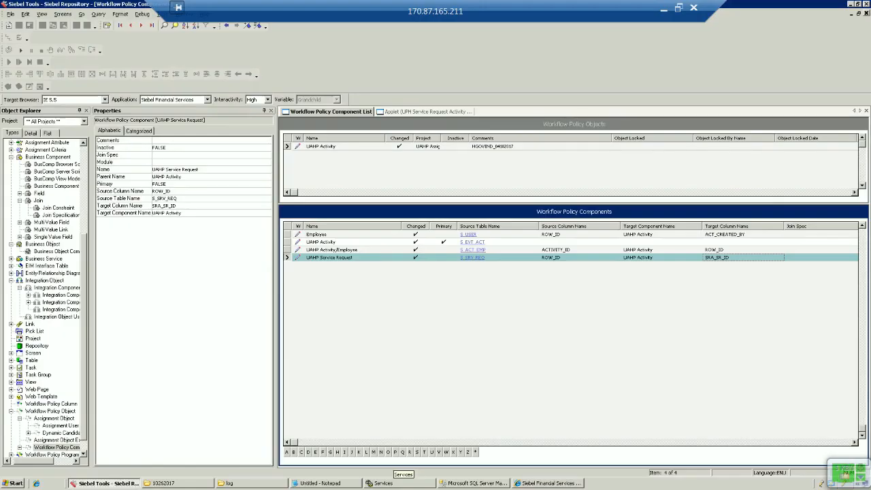
Return to Siebel Financial Services, showing My Open Service Requests.
click(537, 483)
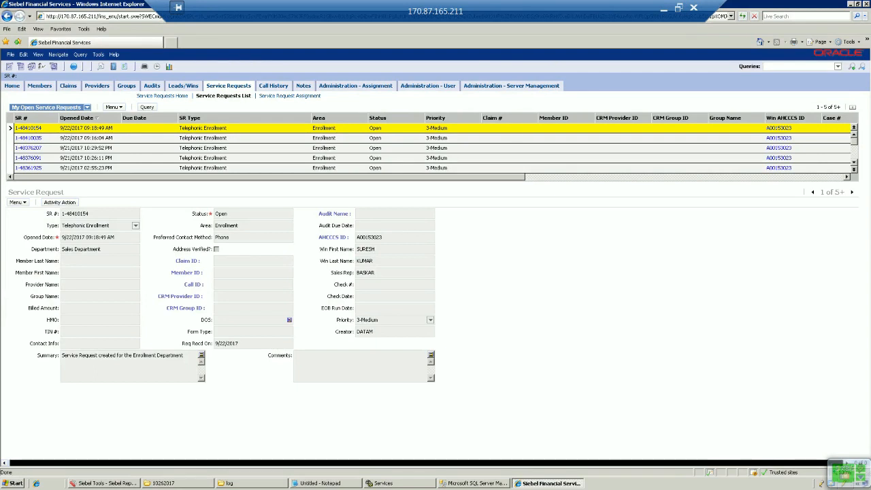
Navigate via the Site Map to the Administration - User Employees view.
click(74, 66)
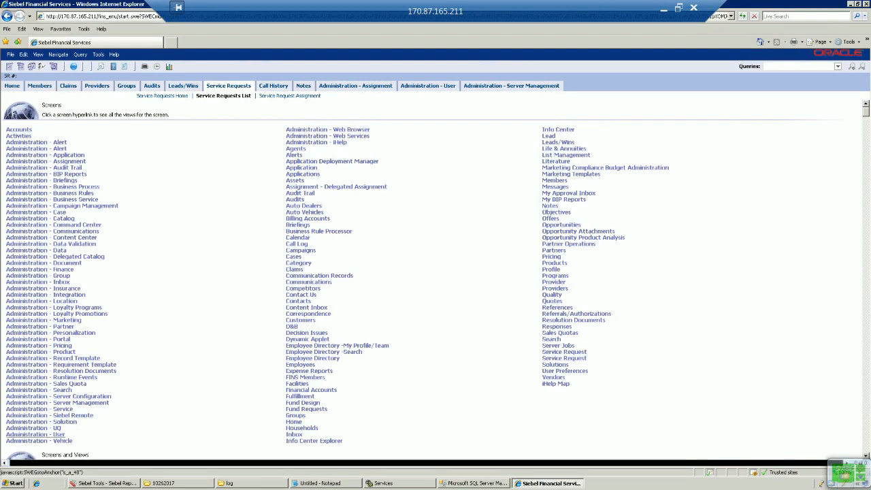
click(36, 434)
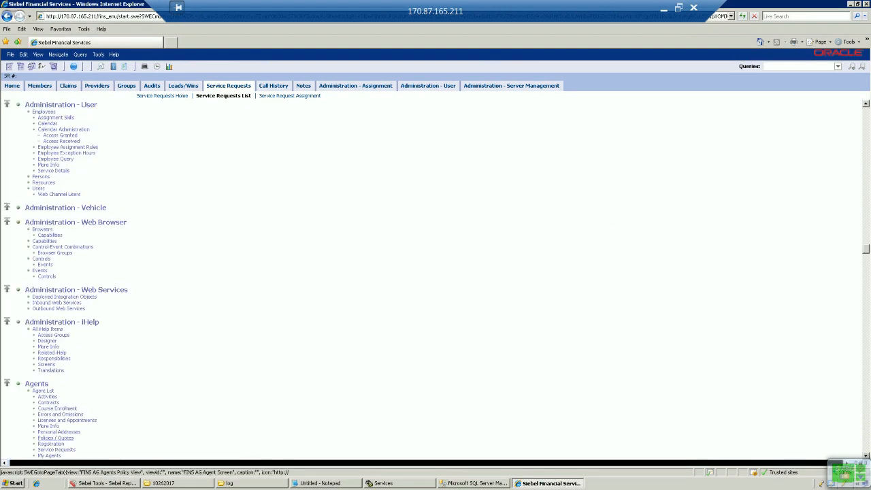
click(44, 111)
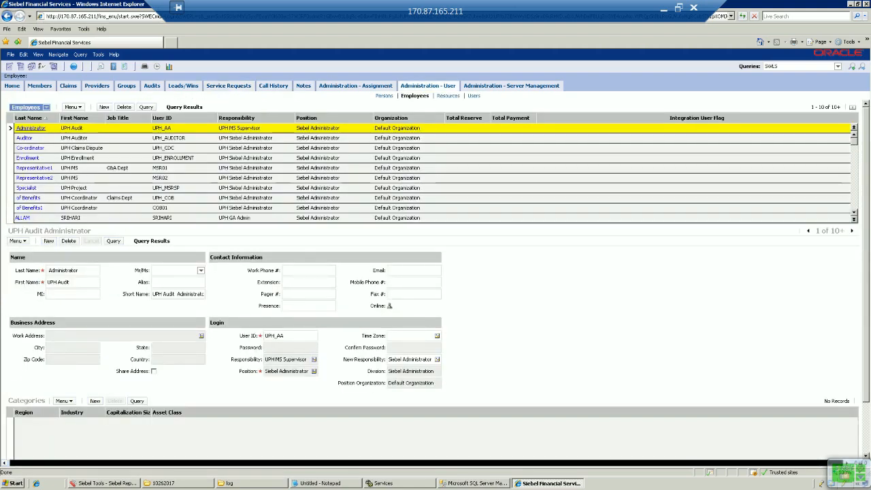
Query Employees by User ID using the OR-joined line of four IDs copied from Notepad.
click(146, 107)
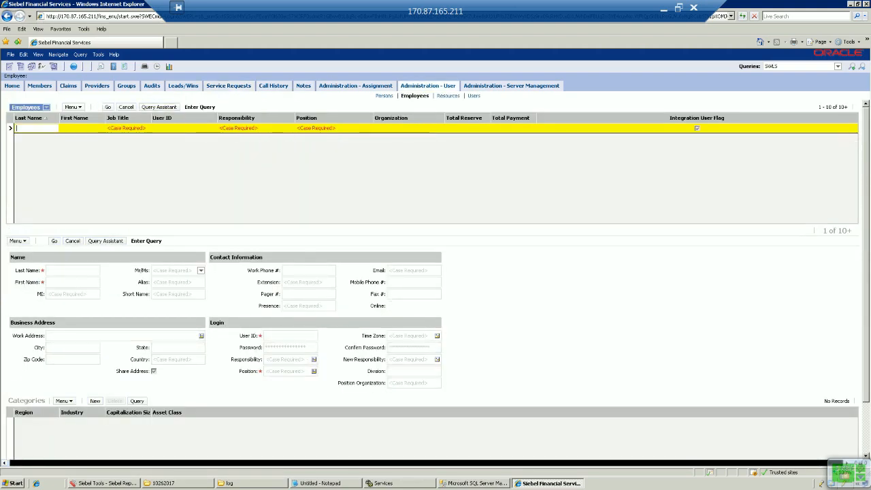
click(319, 483)
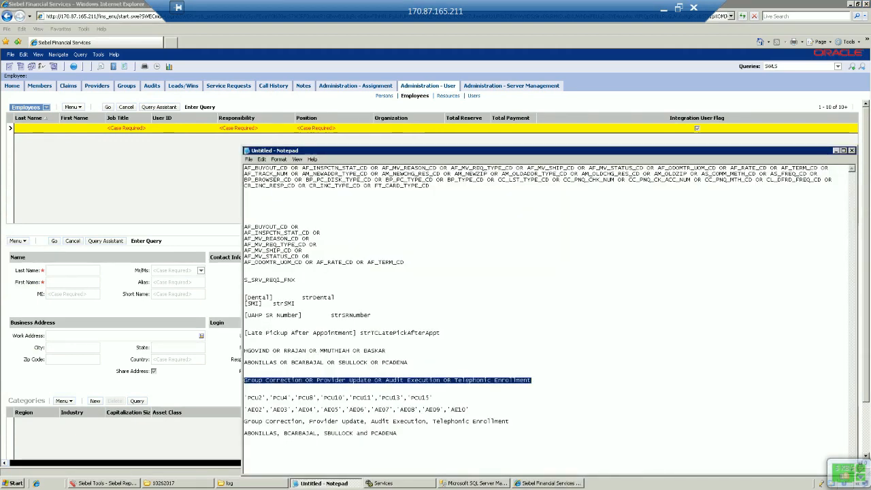
click(408, 362)
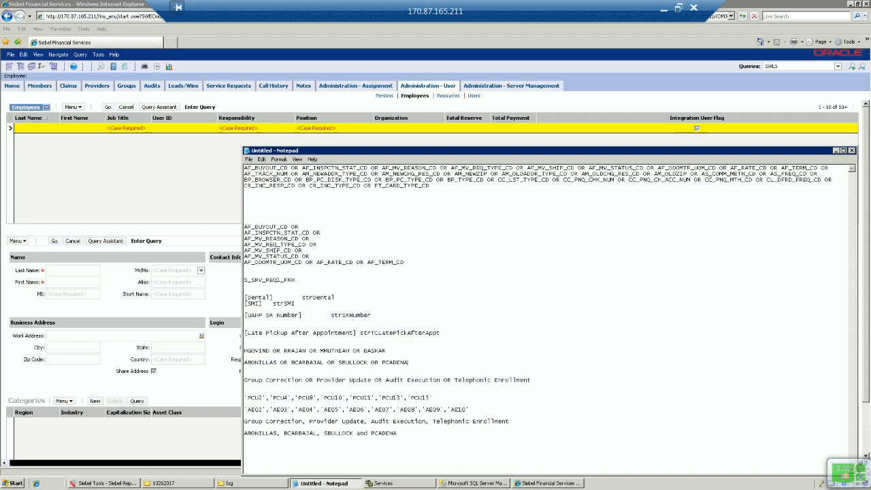
key(shift+Home)
key(ctrl+c)
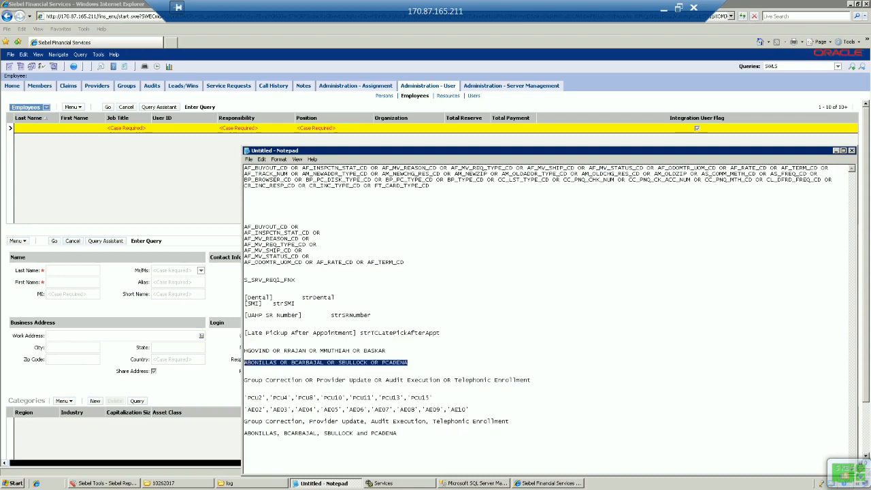
key(alt+Tab)
key(ctrl+v)
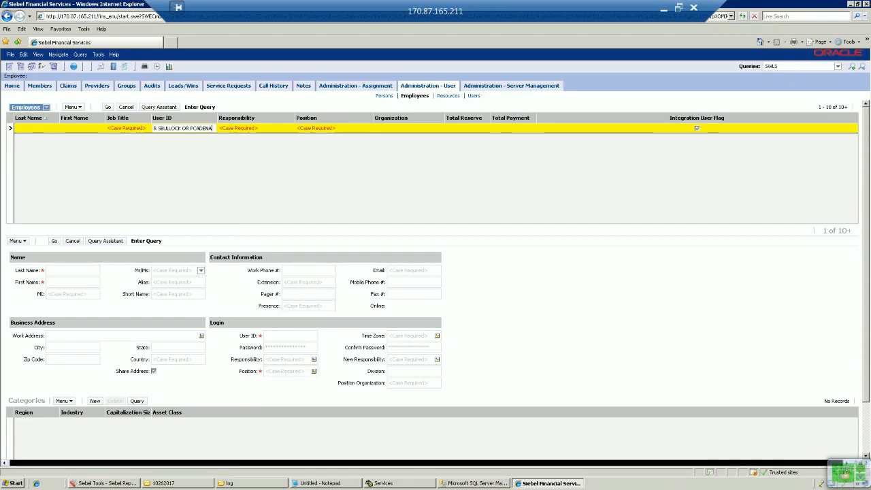
key(Return)
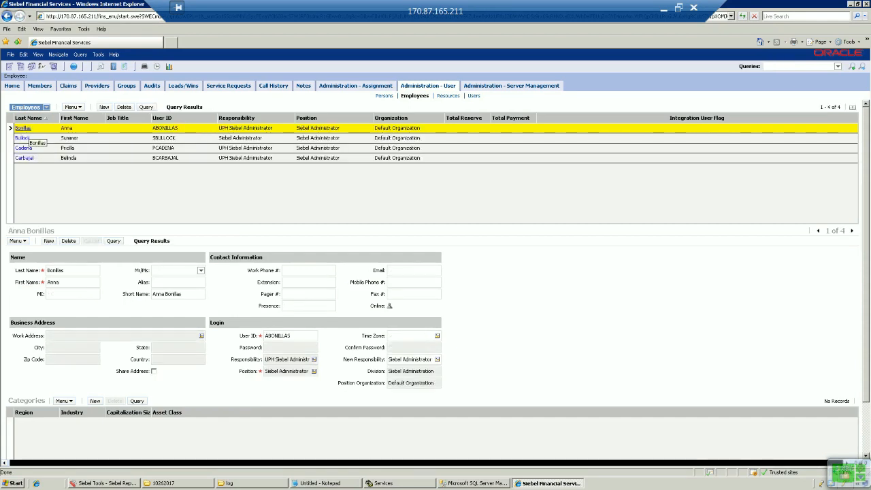
Review the first employee's Activity RefNum and Activity LOGIN skill items.
click(23, 128)
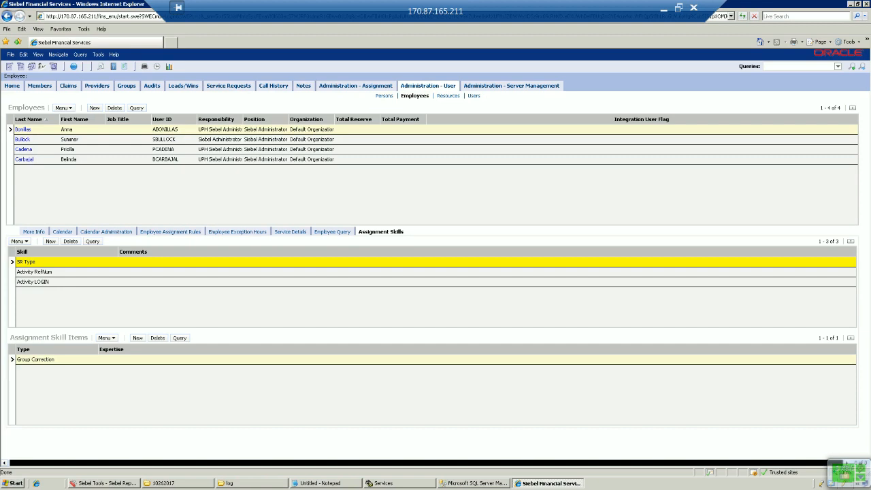
click(35, 272)
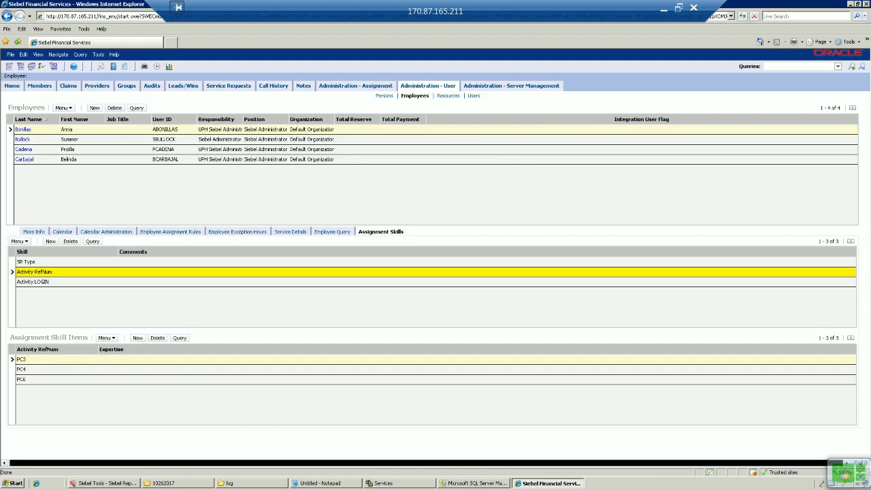
click(33, 282)
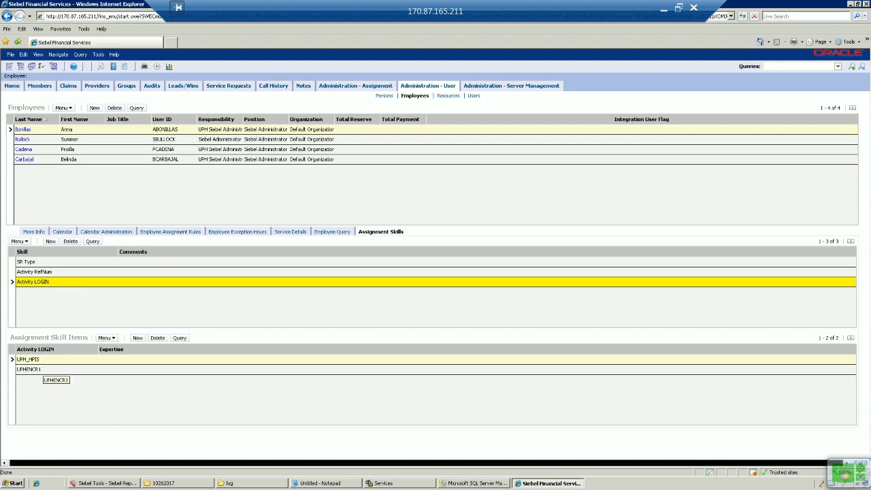
click(34, 272)
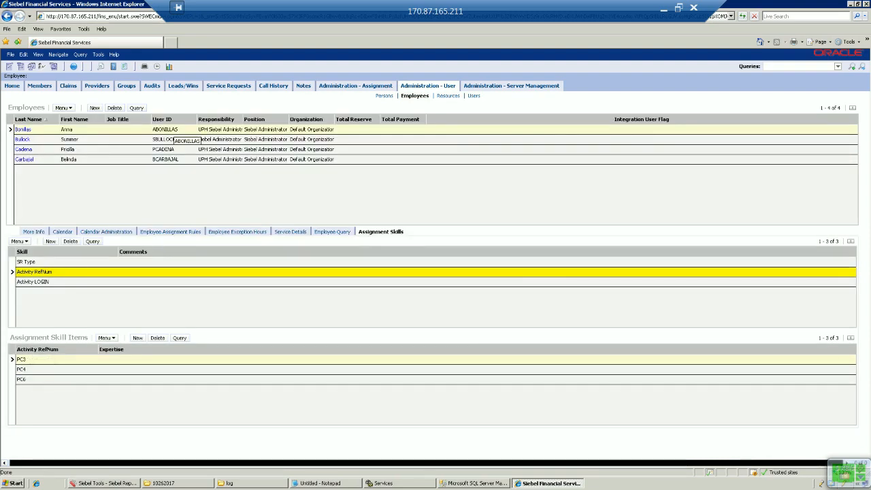
click(170, 139)
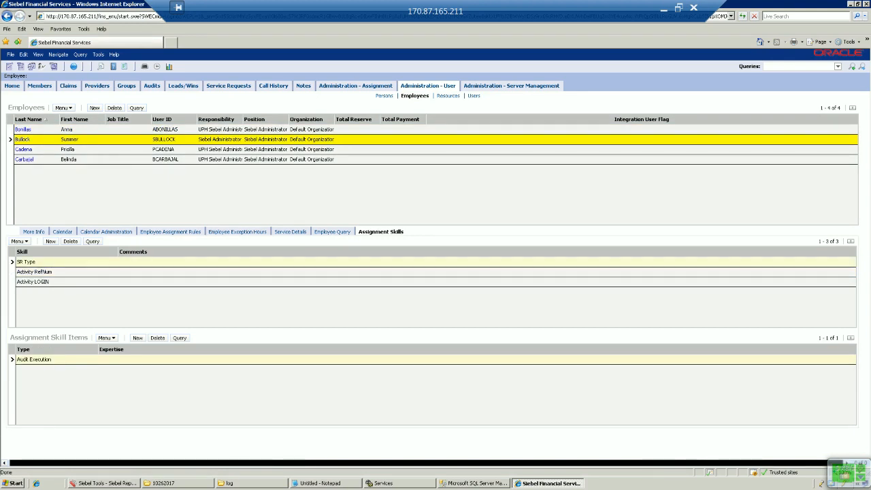
Review RefNums AE02–AE10 and logins UPH_AUDITOR, UPH_AUDITMGR and UPH_DATA for the second employee.
click(42, 271)
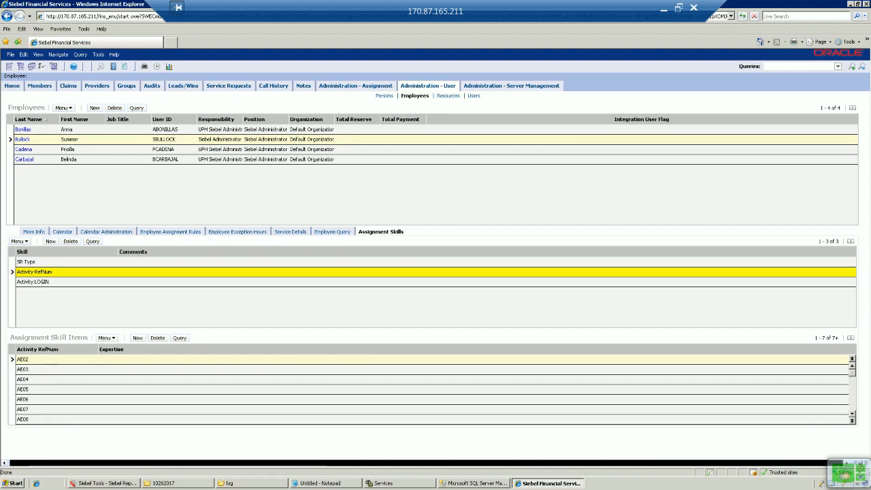
click(44, 369)
scroll(44, 369, down, 3)
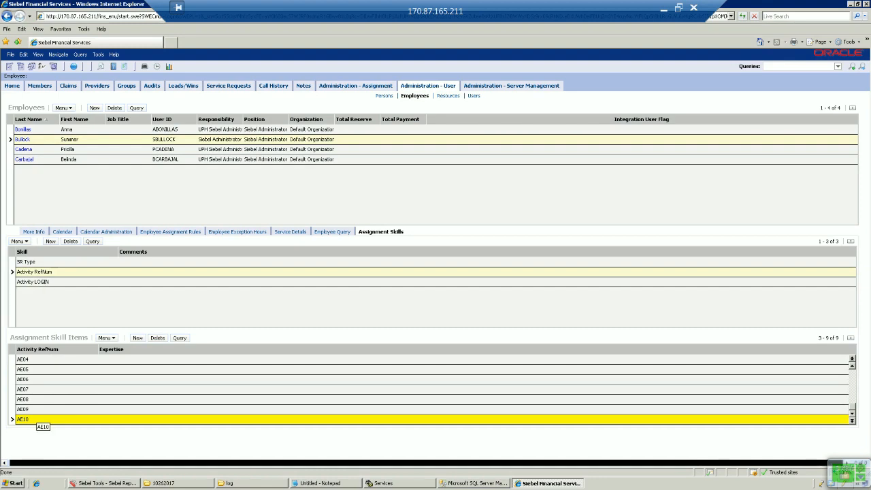
click(42, 282)
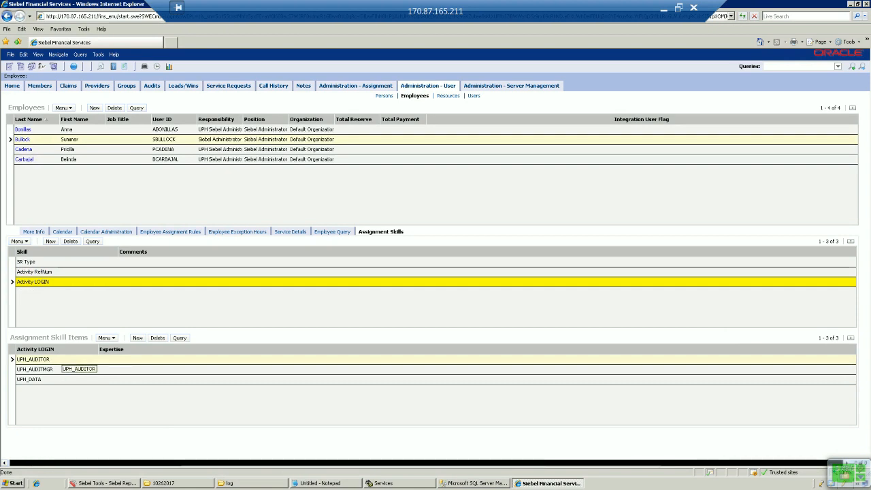
click(61, 359)
click(62, 369)
click(58, 379)
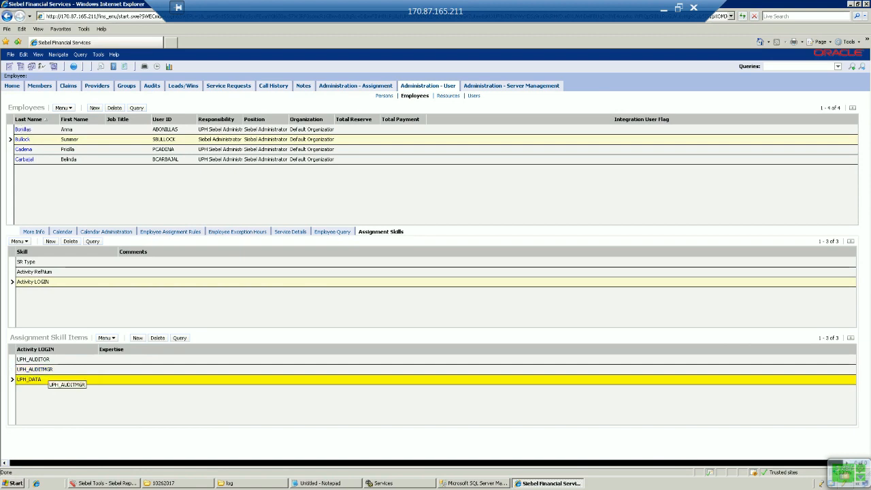
click(68, 149)
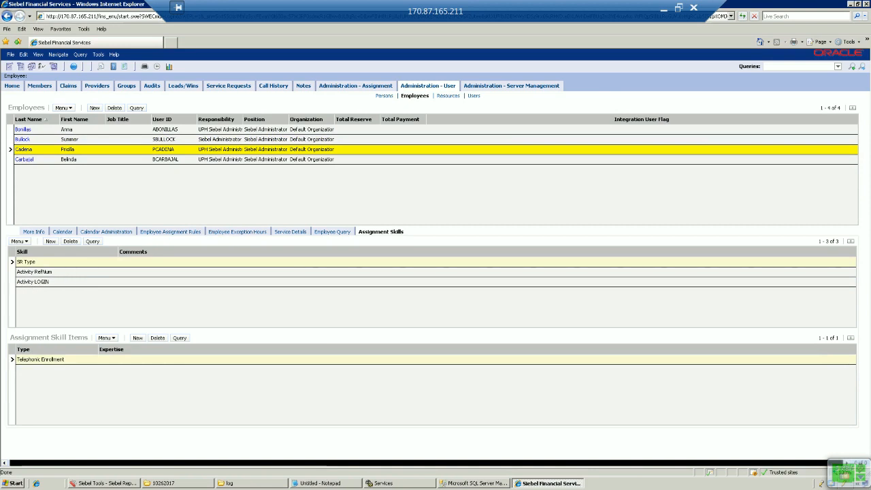
click(67, 273)
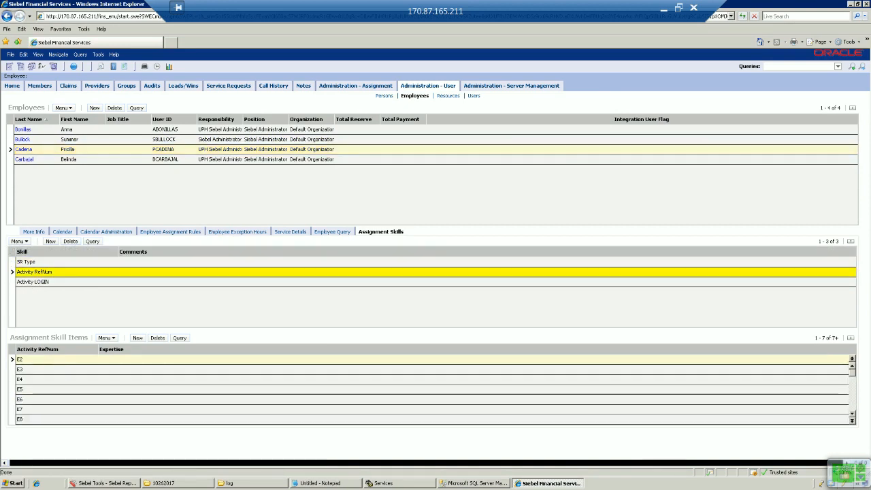
click(851, 413)
key(Down)
key(Down)
key(Down)
key(Down)
key(Down)
key(Down)
key(Down)
key(Down)
key(Down)
key(Down)
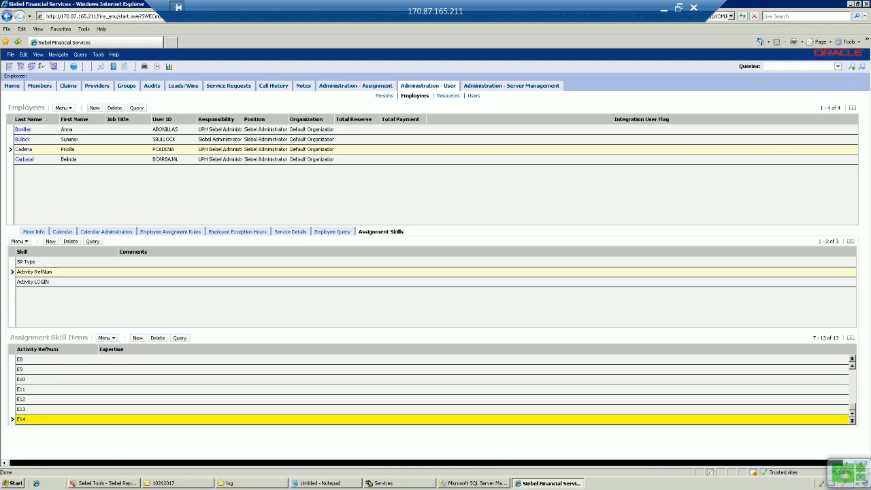
click(32, 282)
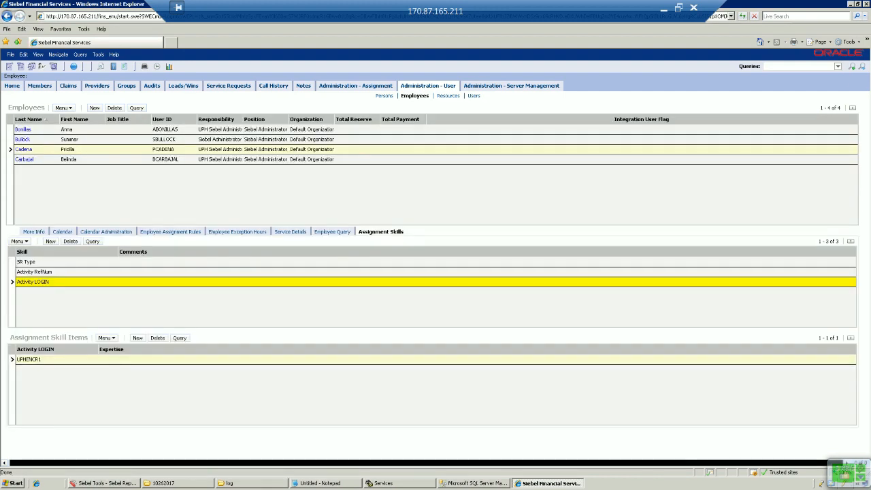
click(29, 360)
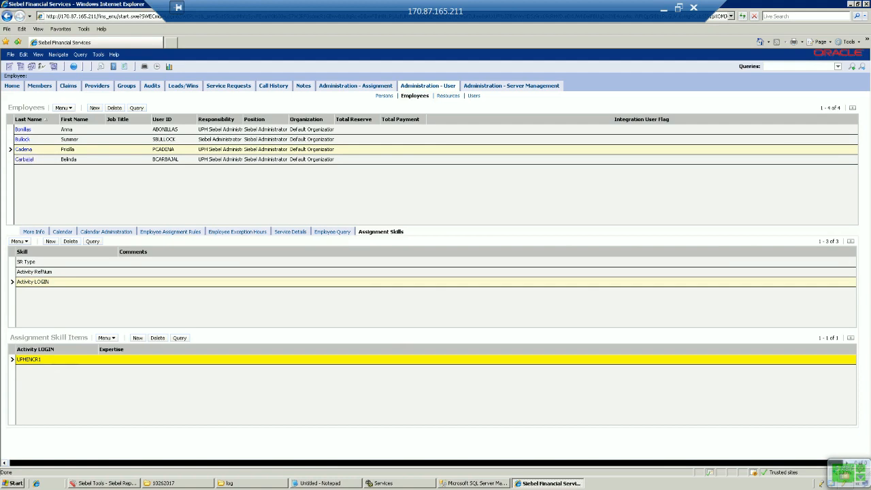
click(43, 160)
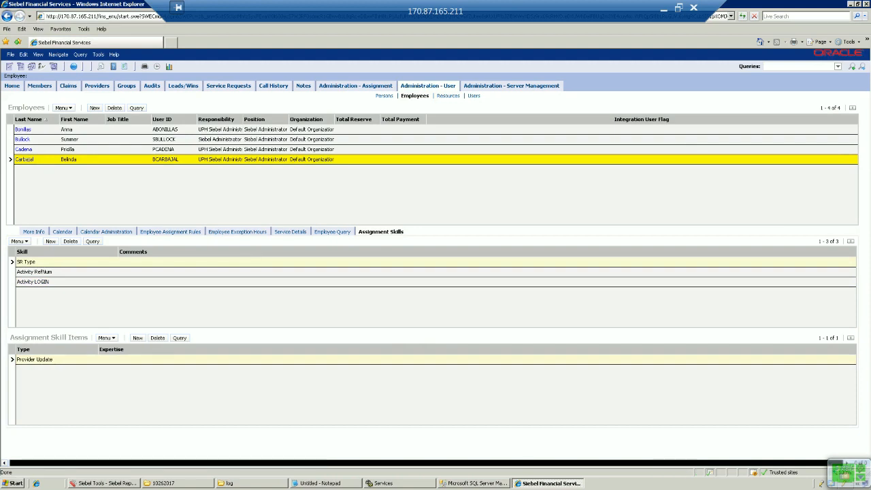
Review the skill items under the employee's Activity RefNum assignment skill.
click(43, 272)
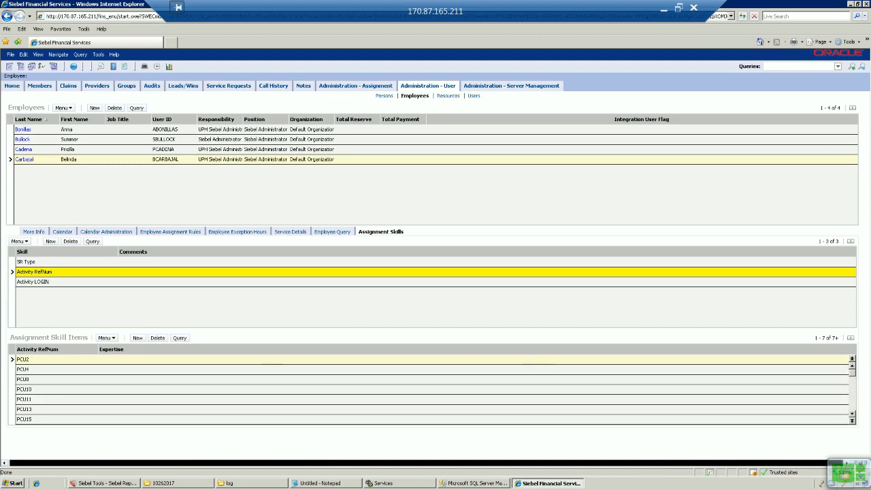
click(851, 414)
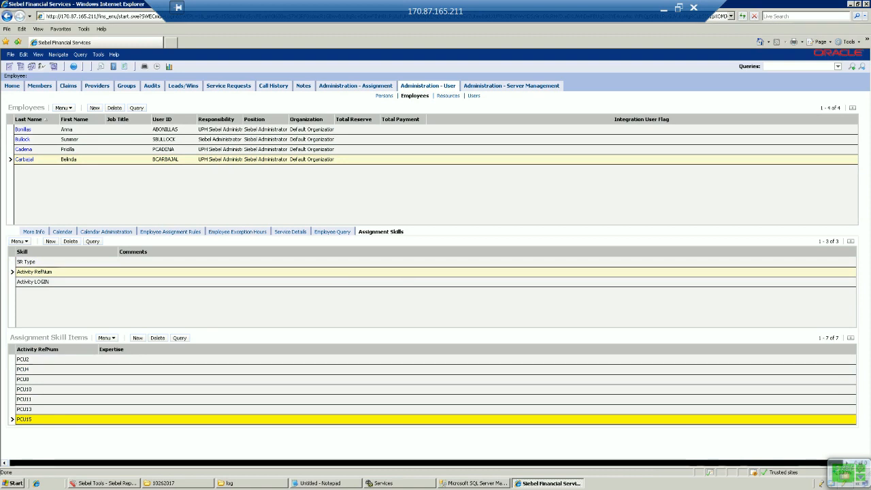
click(35, 272)
Review the Activity LOGIN items UPH_MPIS, UPH_DBA and UPH_TRAINER, then go to Service Requests home.
click(34, 282)
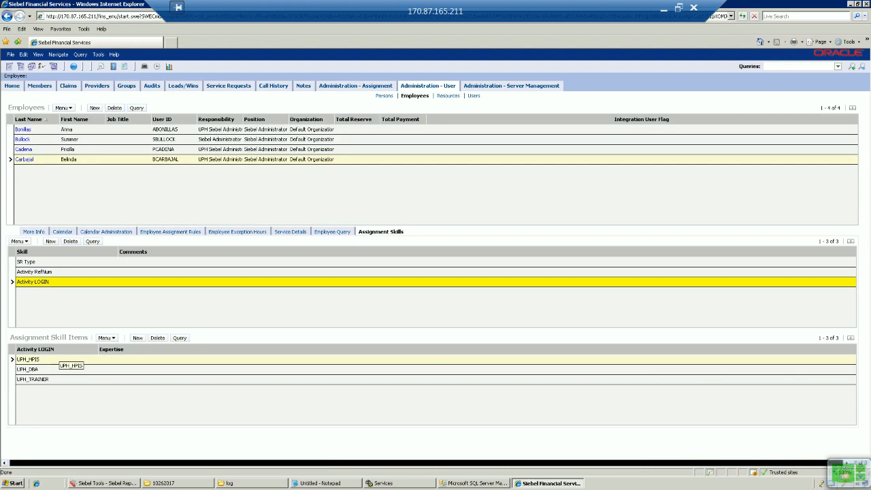
click(56, 358)
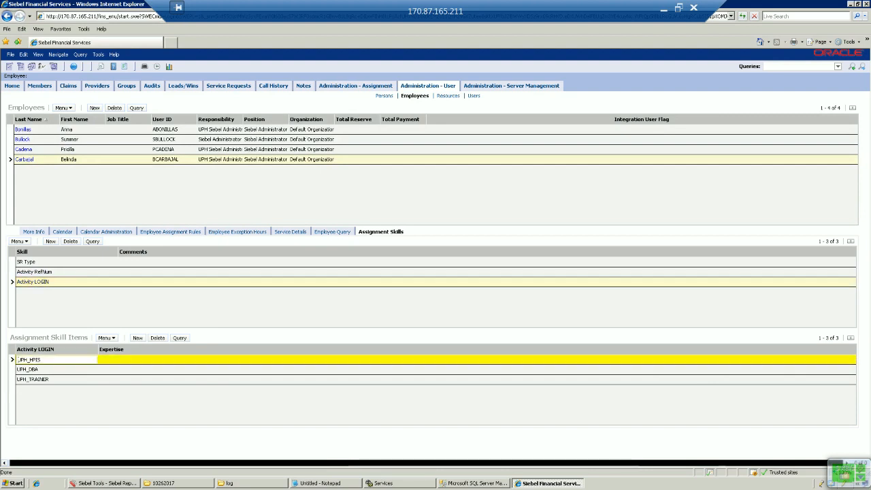
click(55, 369)
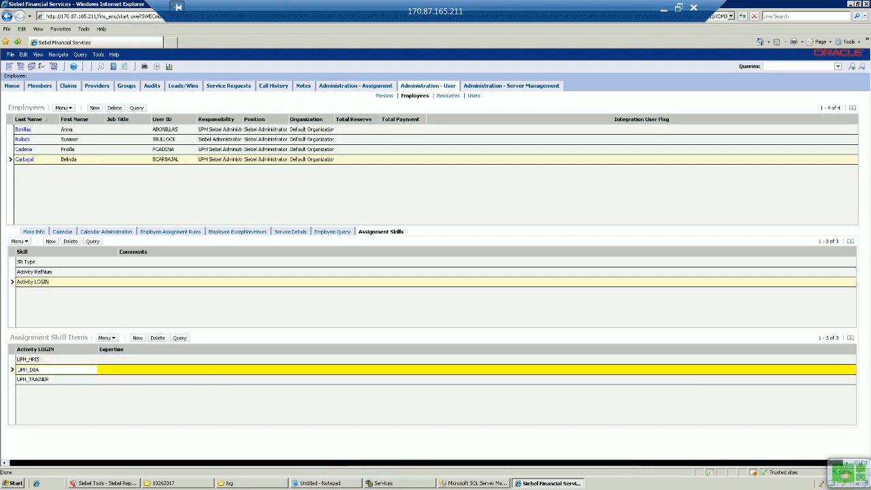
click(56, 379)
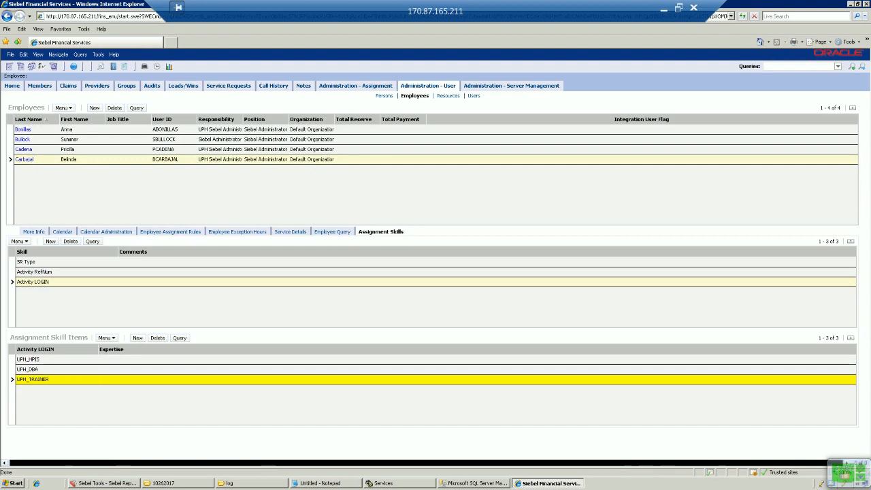
click(55, 282)
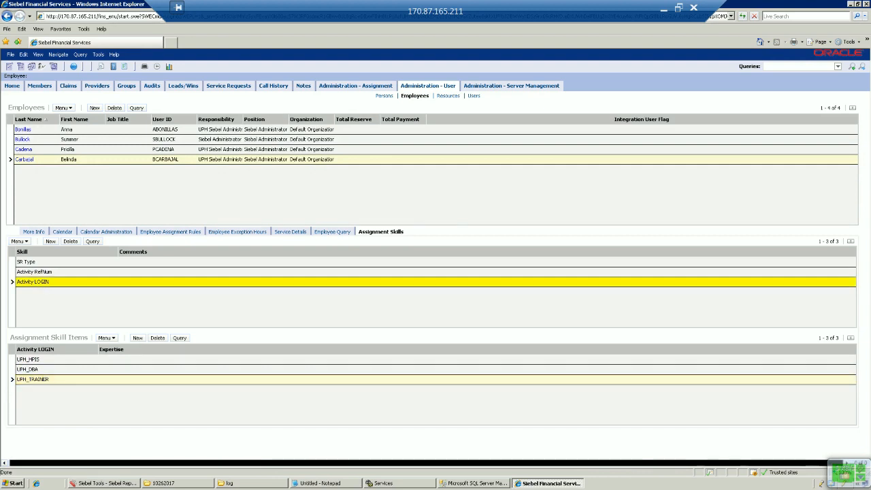
click(69, 159)
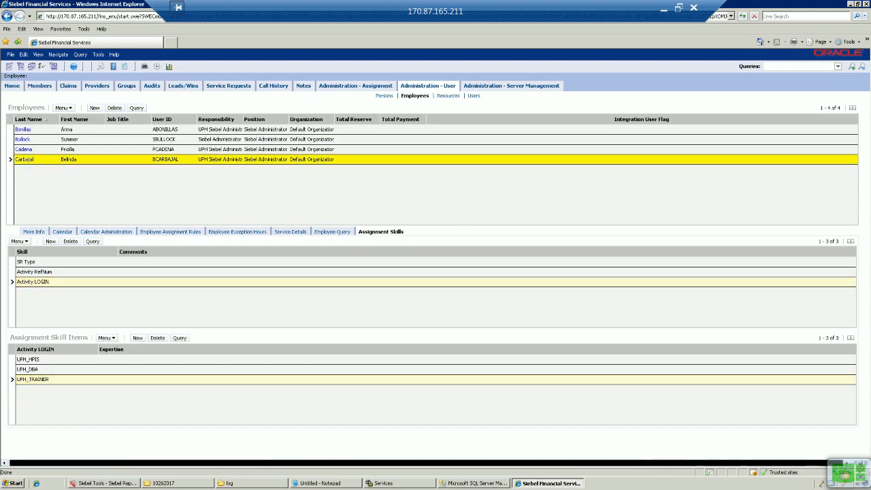
click(228, 86)
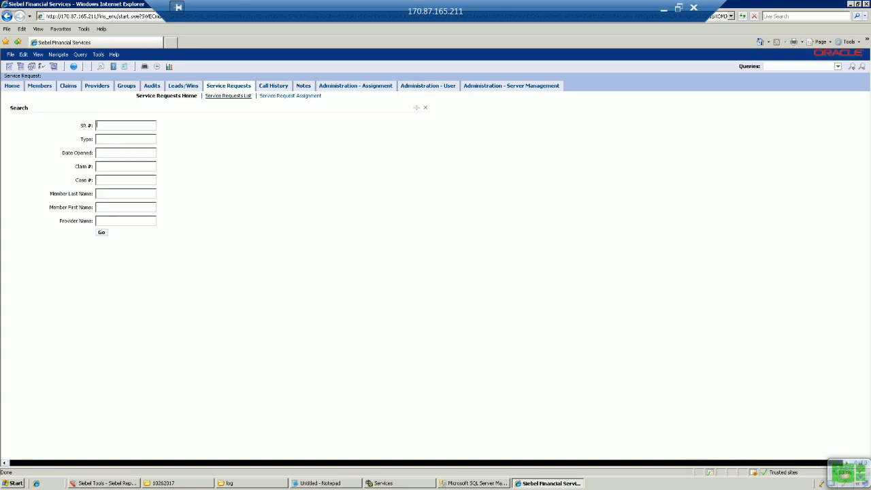
Query the service request list for the SR types pasted from Notepad with Opened Date >'01/01/2017.
click(228, 96)
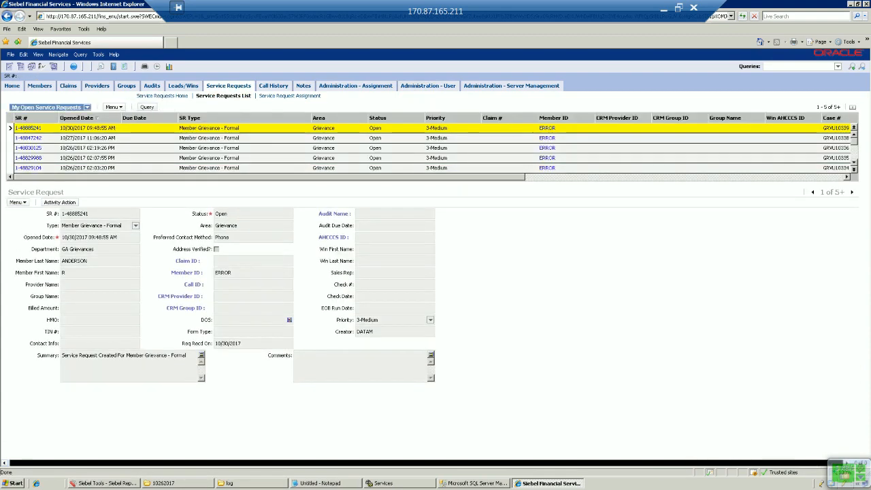
click(146, 107)
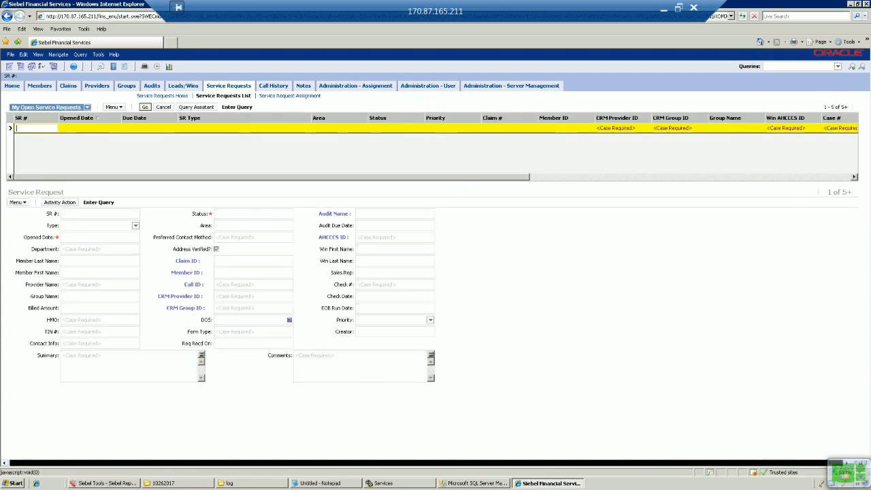
click(211, 128)
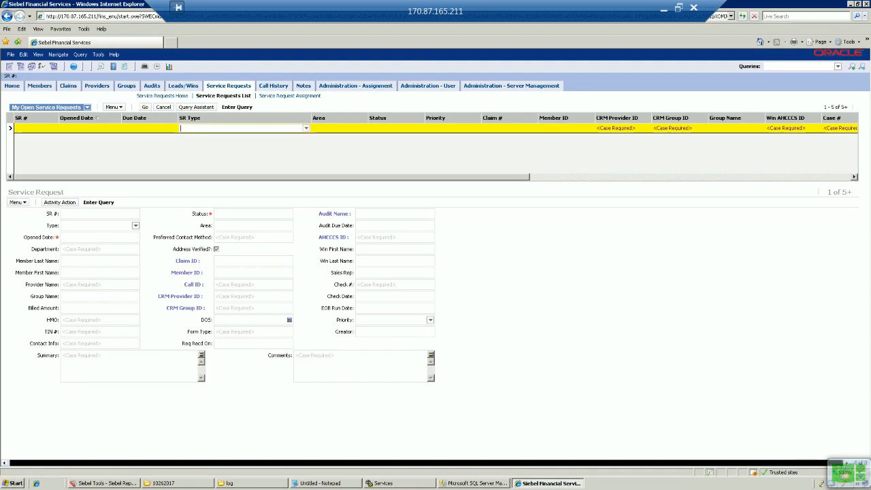
key(alt+Tab)
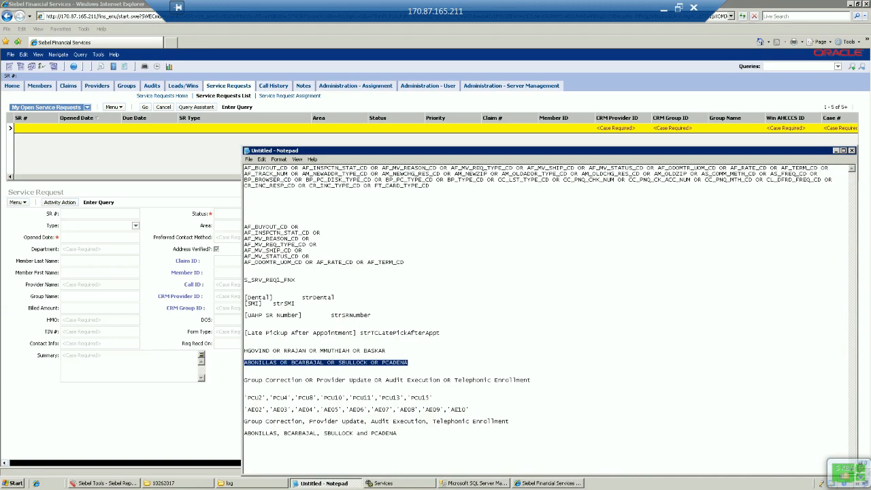
click(531, 380)
key(shift+Home)
key(ctrl+c)
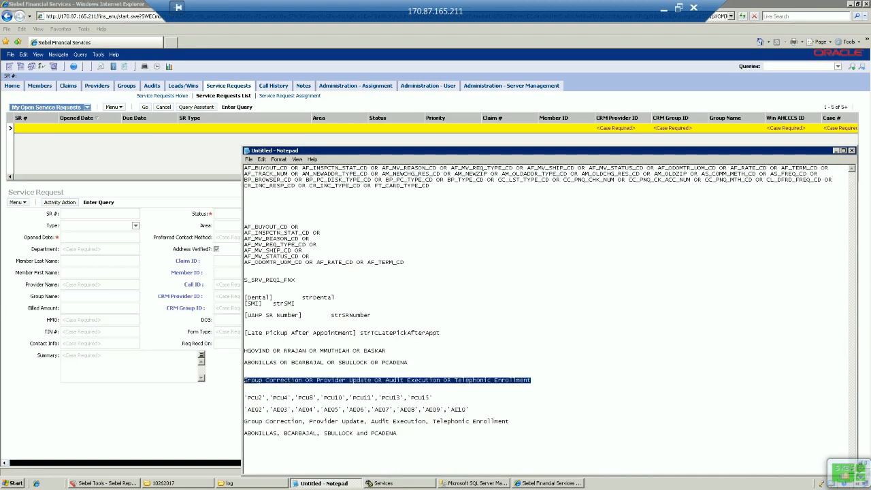
key(alt+Tab)
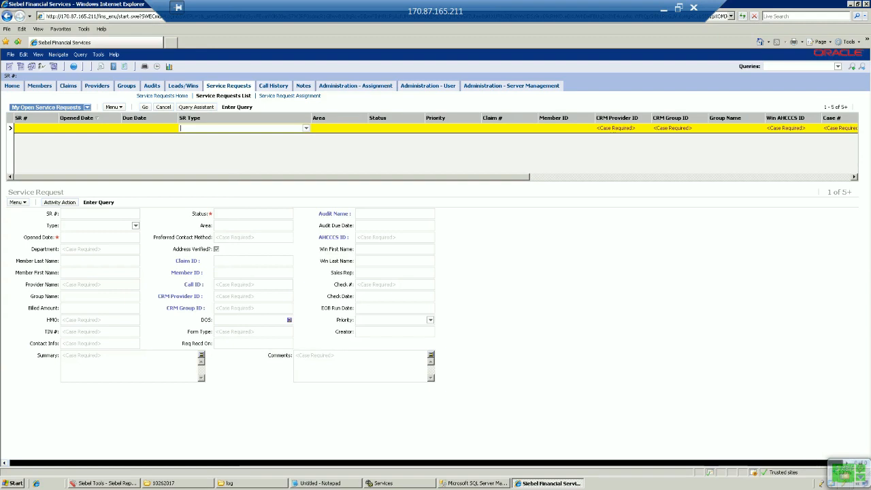
key(ctrl+v)
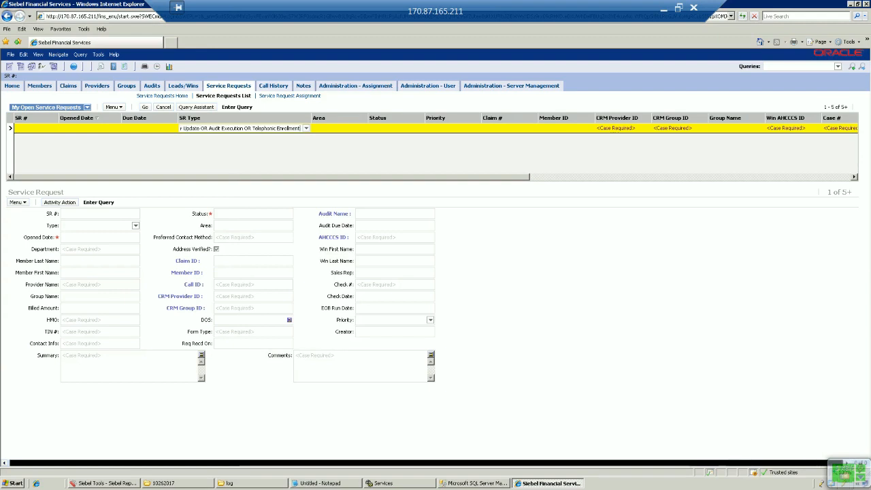
click(90, 128)
text(>')
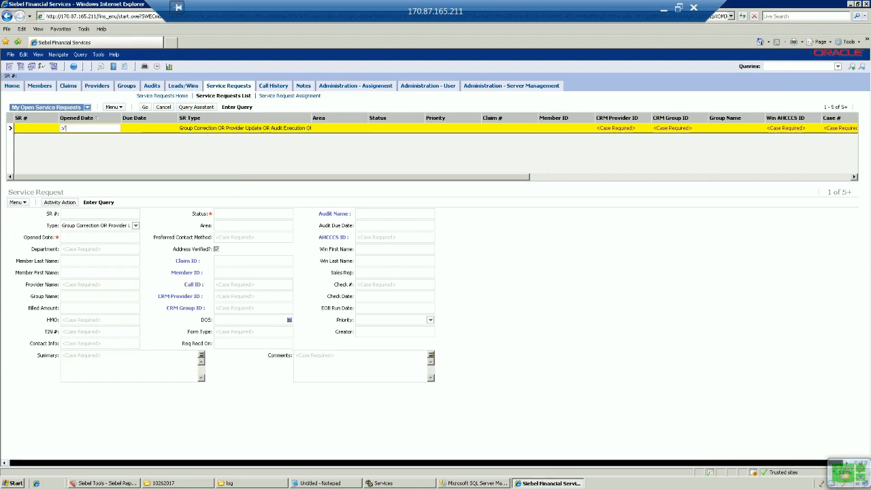
text(01/01/2017)
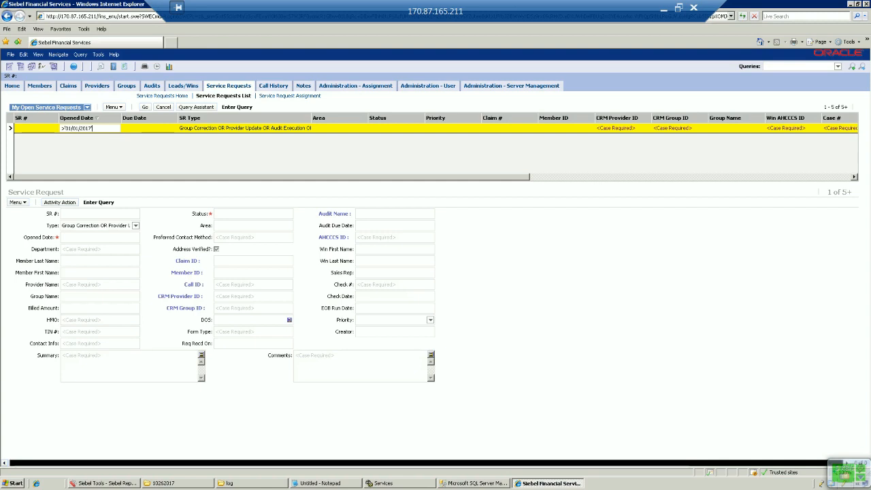
key(Return)
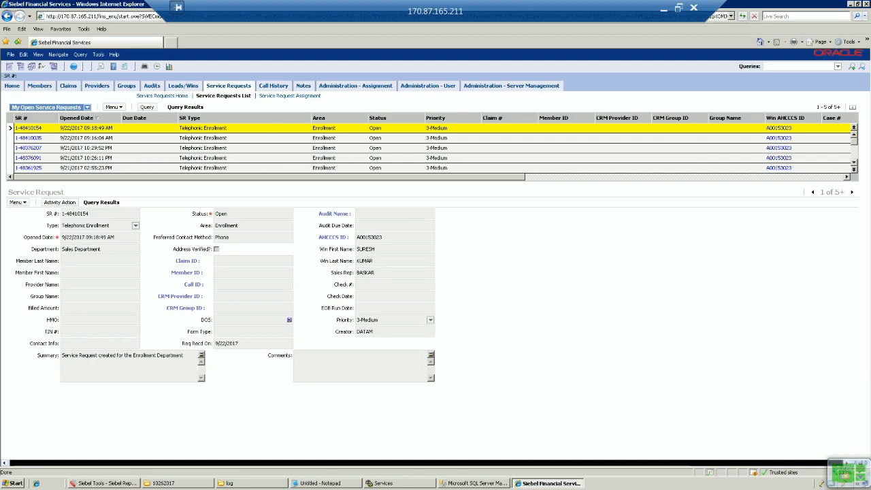
scroll(88, 148, down, 5)
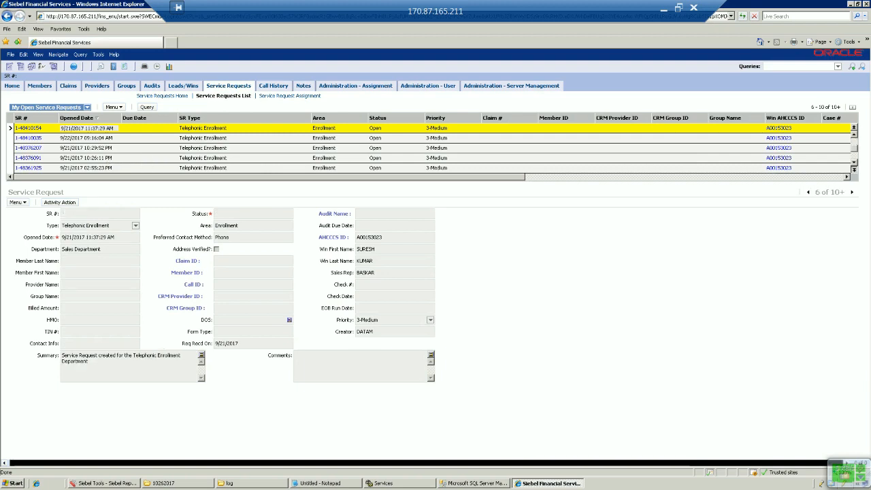
scroll(89, 148, down, 7)
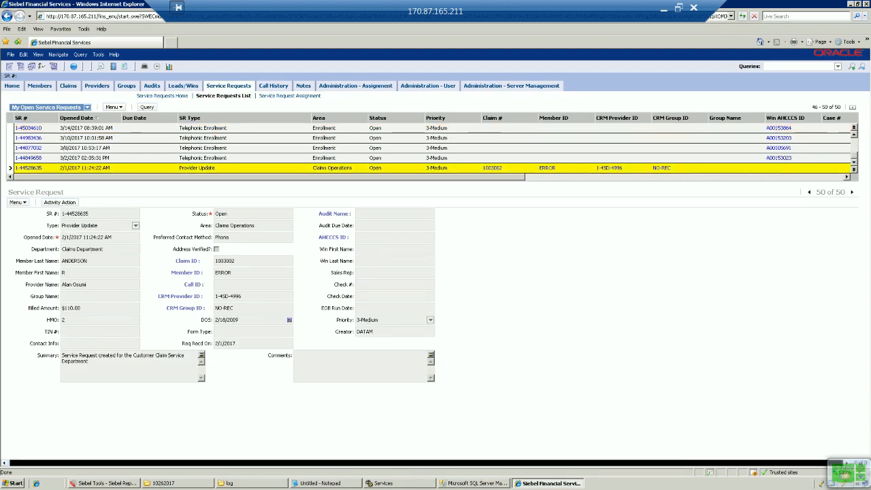
scroll(89, 148, up, 8)
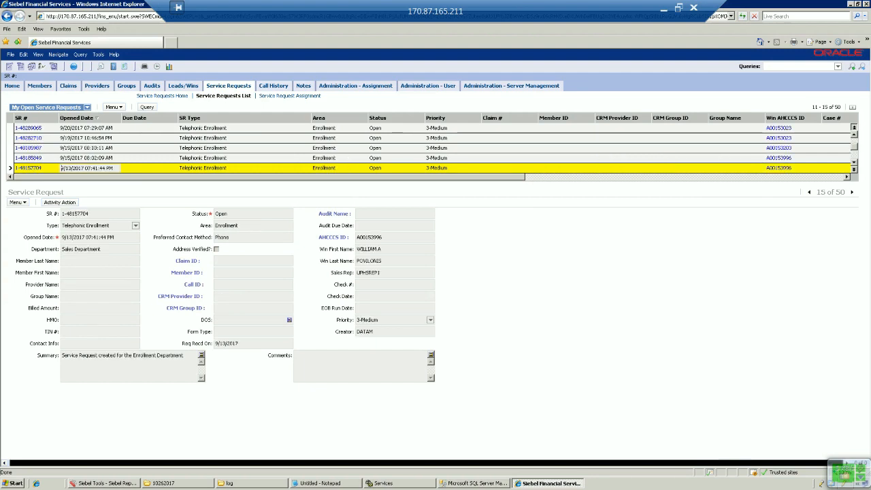
scroll(89, 148, up, 2)
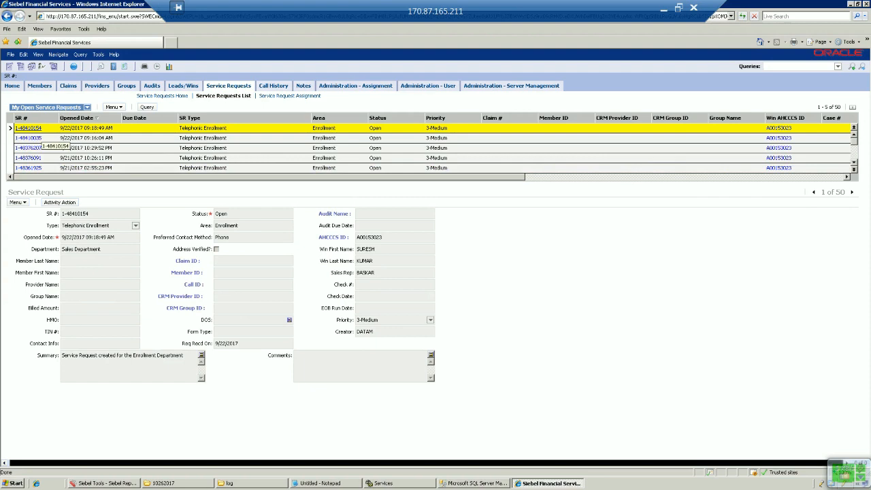
Open the first matching service request and check the owners of its activities.
click(29, 128)
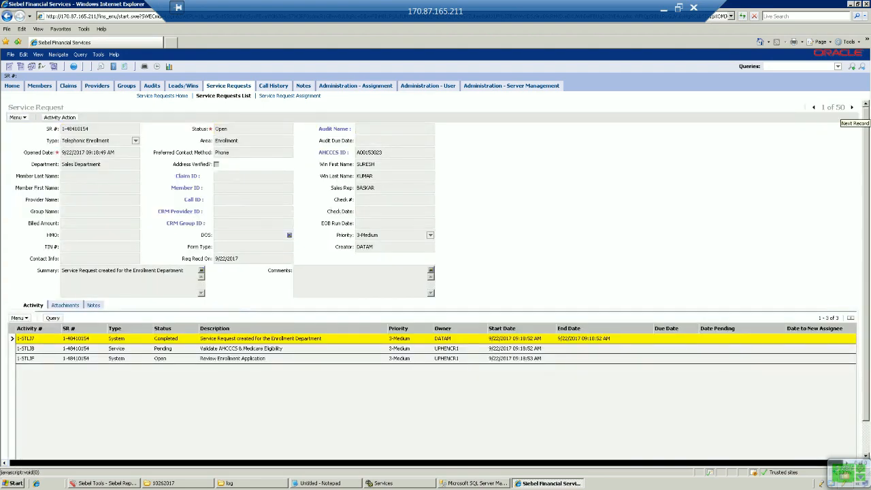
click(456, 348)
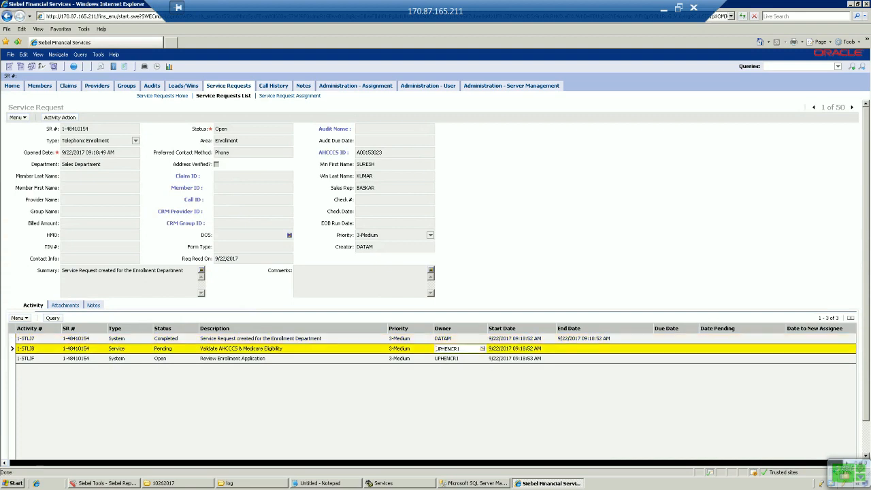
click(459, 358)
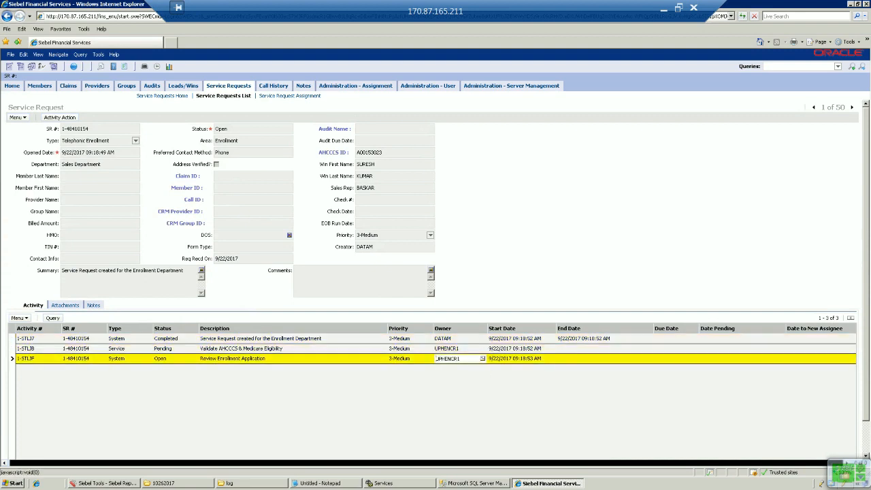
click(852, 108)
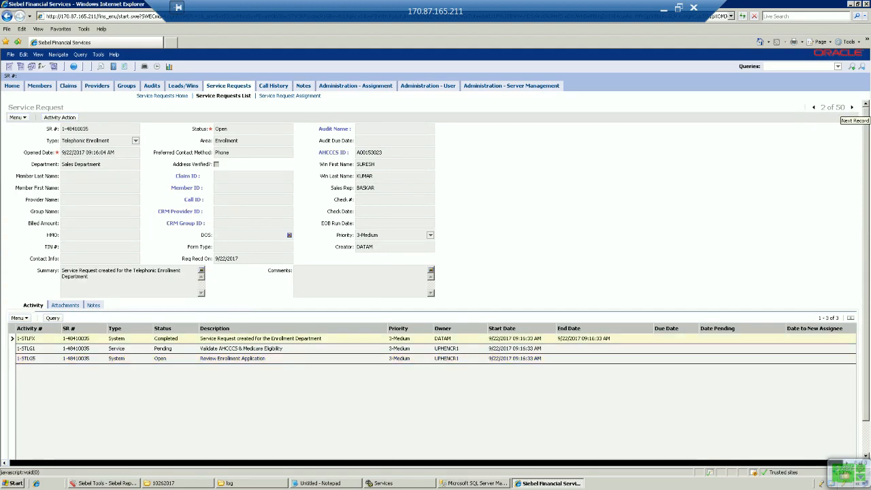
Step through the matching service requests up to record 12 of 50, then show the site map.
click(852, 107)
click(852, 107)
click(852, 108)
click(852, 107)
click(852, 108)
click(852, 108)
click(852, 108)
click(852, 108)
click(852, 108)
click(852, 107)
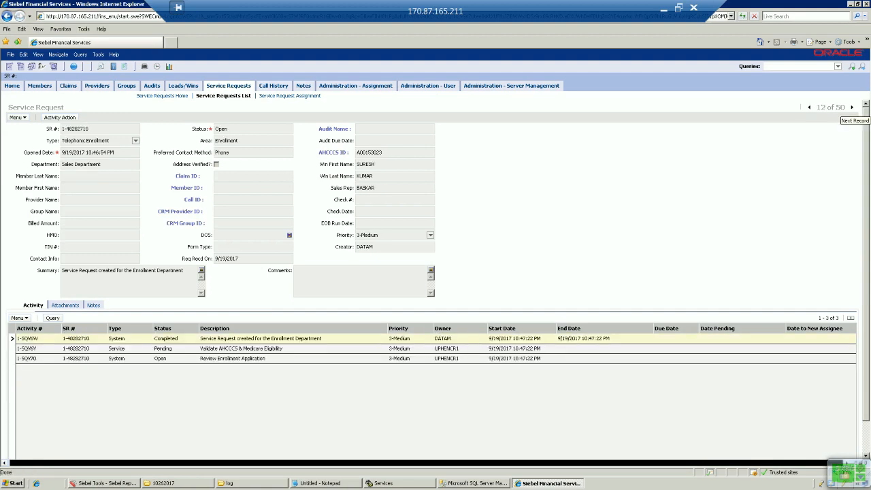
click(74, 66)
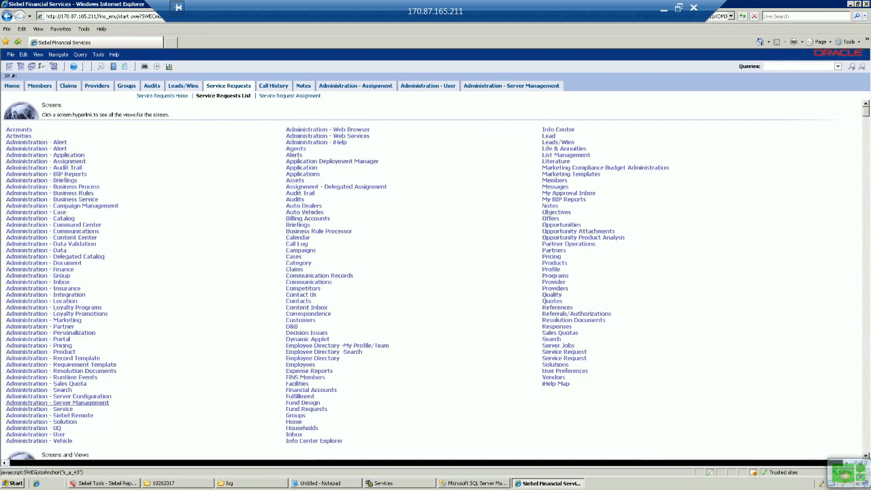
Open the Administration - Server Management Jobs view and select the latest successful Batch Assignment job.
click(57, 403)
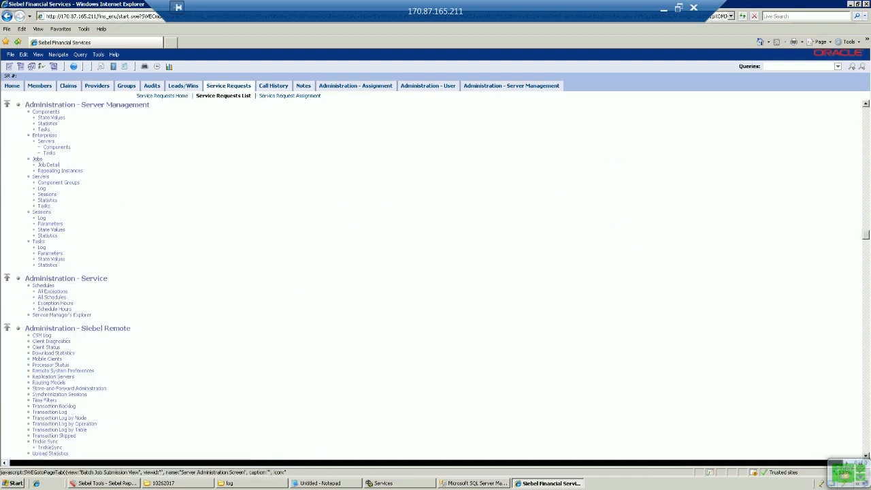
click(38, 159)
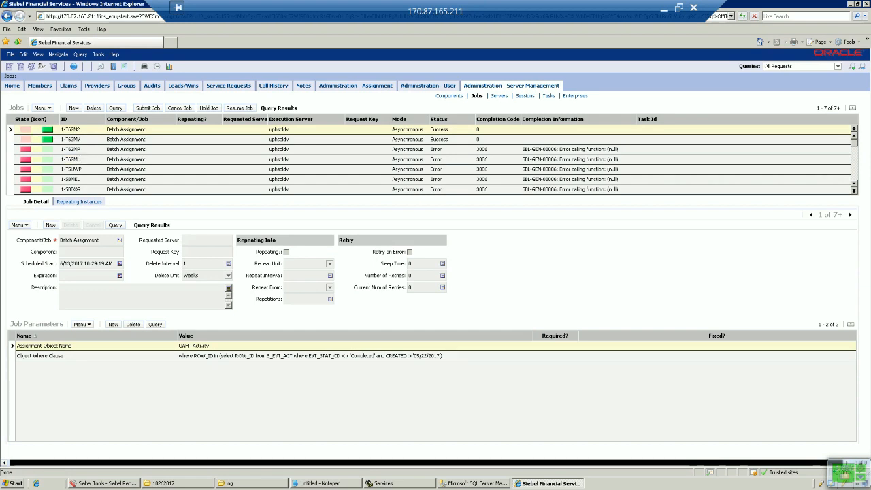
click(71, 129)
Duplicate Batch Assignment job 1-T62N2 with Copy Record, creating new job 1-T62OT.
click(287, 252)
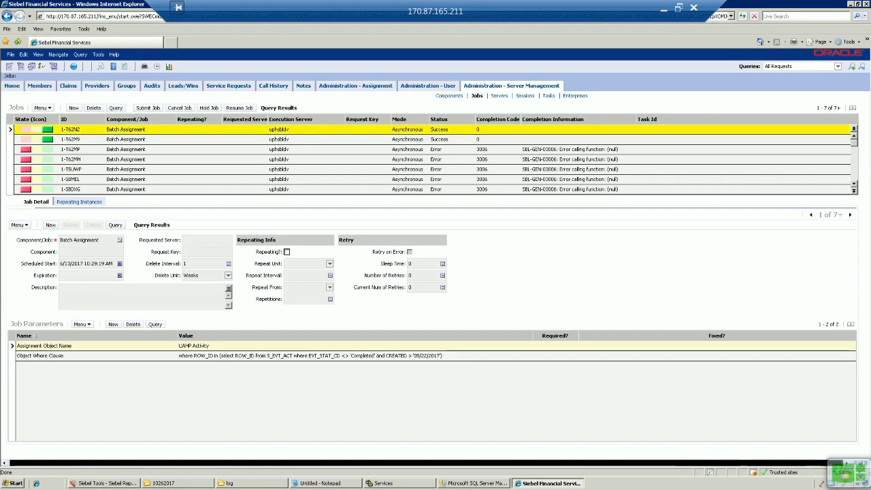
click(303, 275)
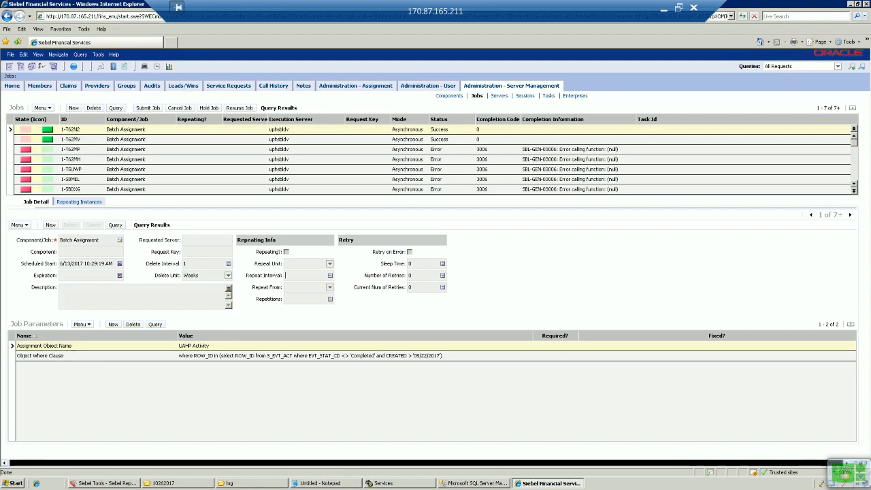
click(11, 129)
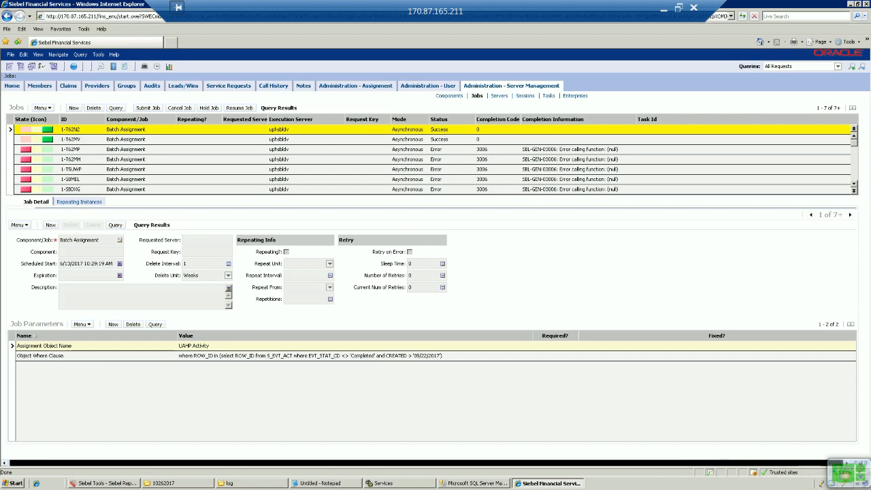
right_click(11, 129)
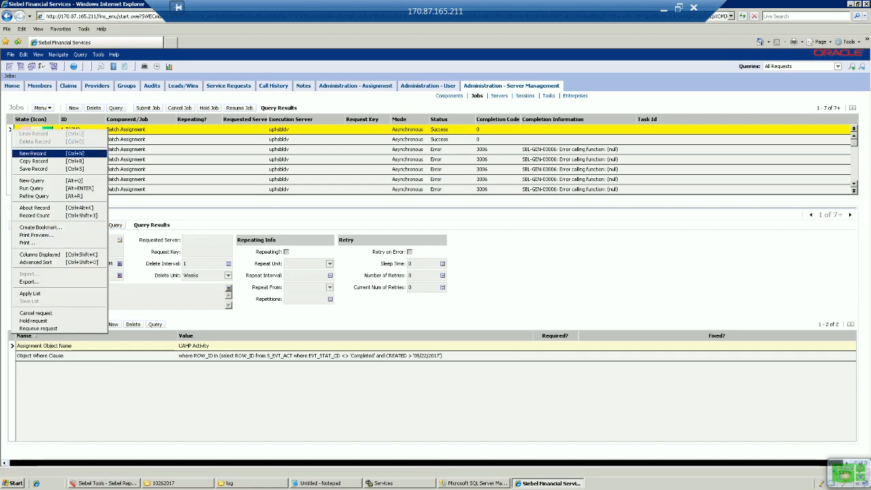
click(34, 161)
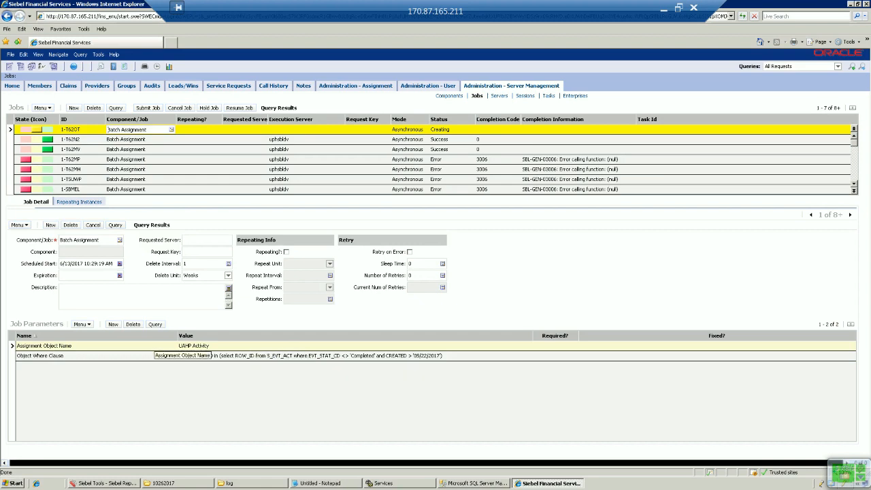
click(272, 345)
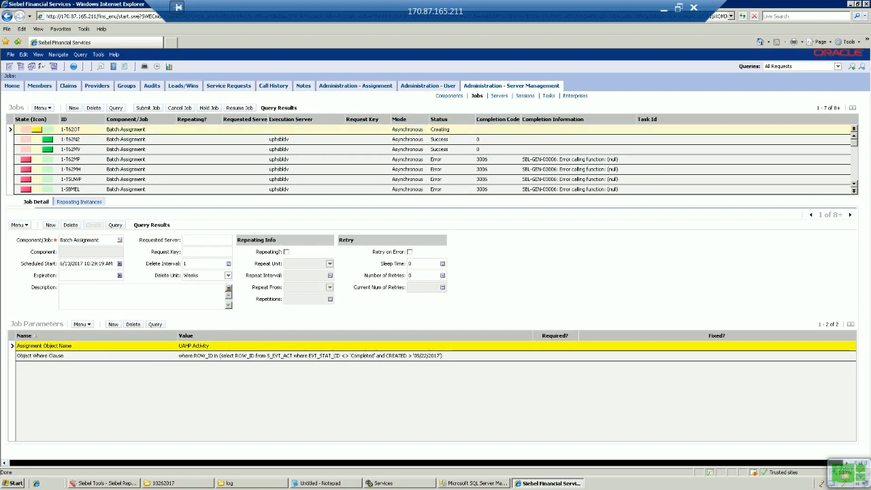
Change the Object Where Clause date to 01/01/2017, save it, and submit job 1-T62OT.
click(273, 356)
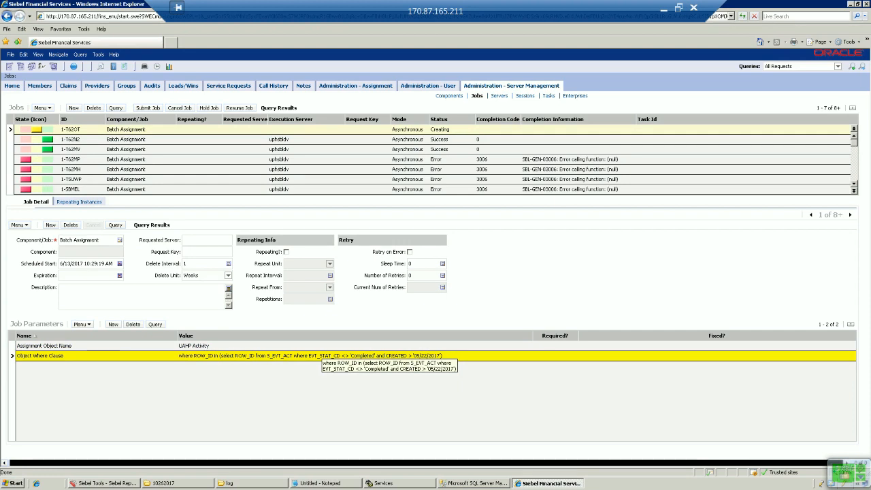
click(322, 355)
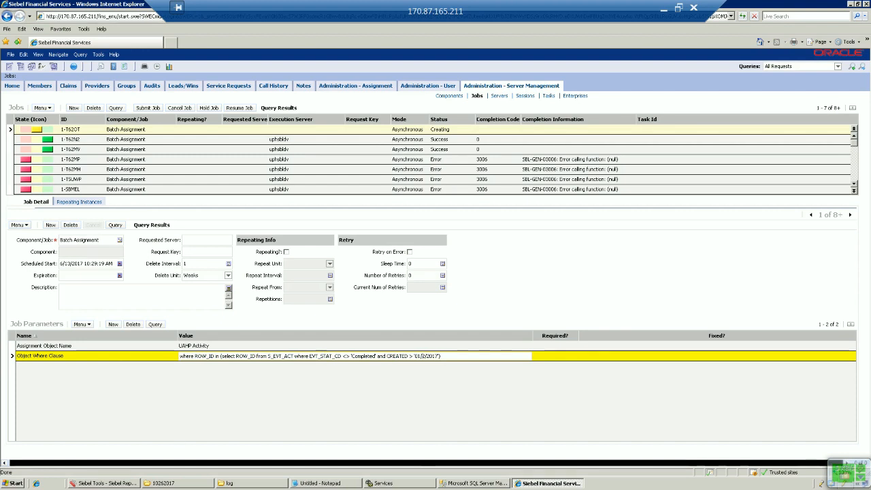
key(BackSpace)
key(BackSpace)
key(BackSpace)
text(01/01)
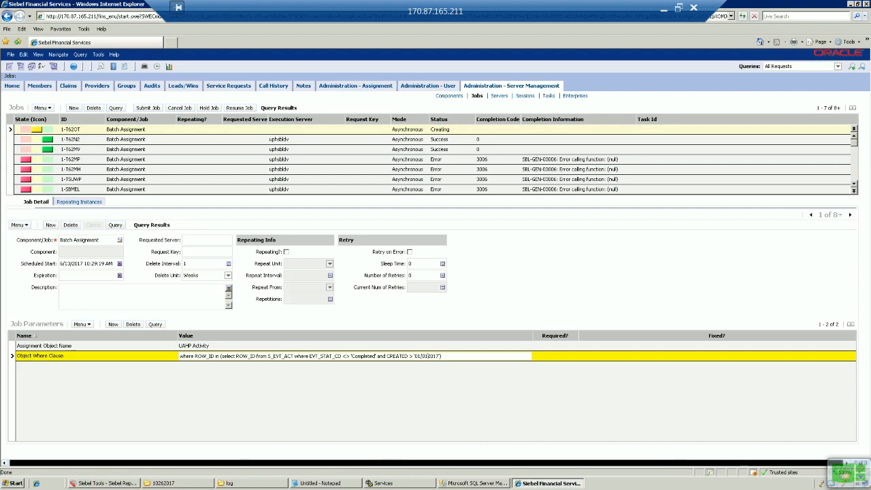
text(/)
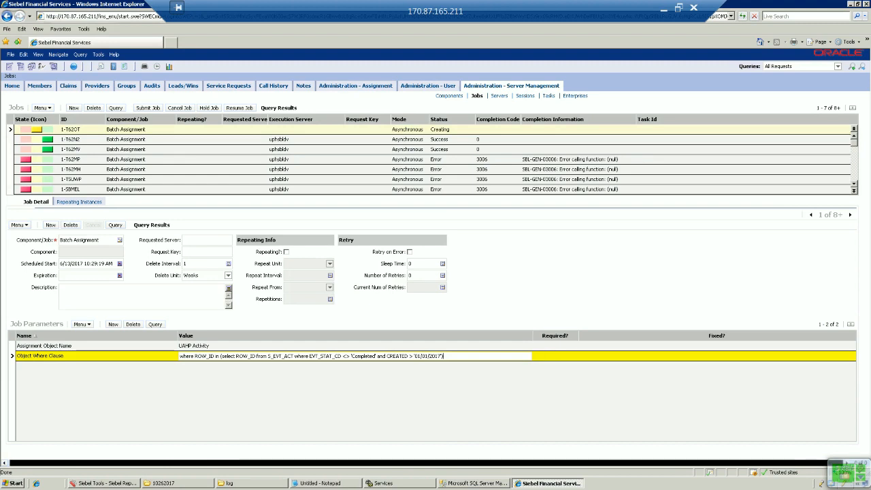
key(ctrl+s)
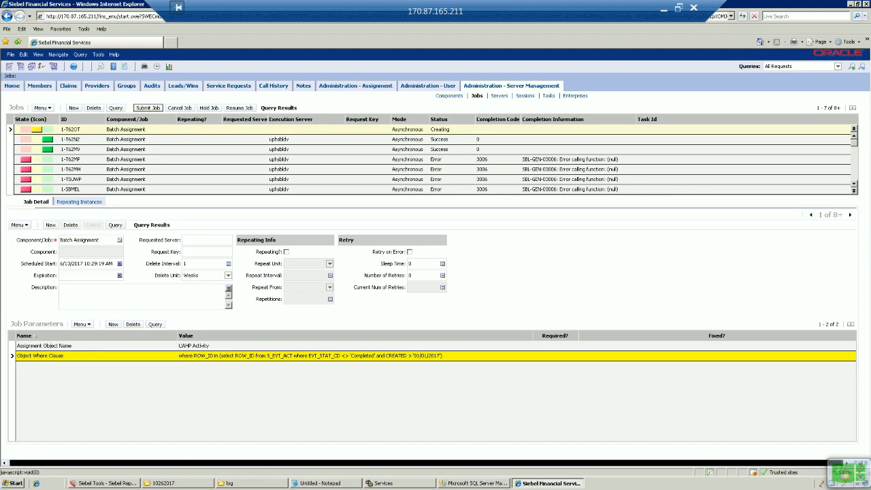
click(148, 107)
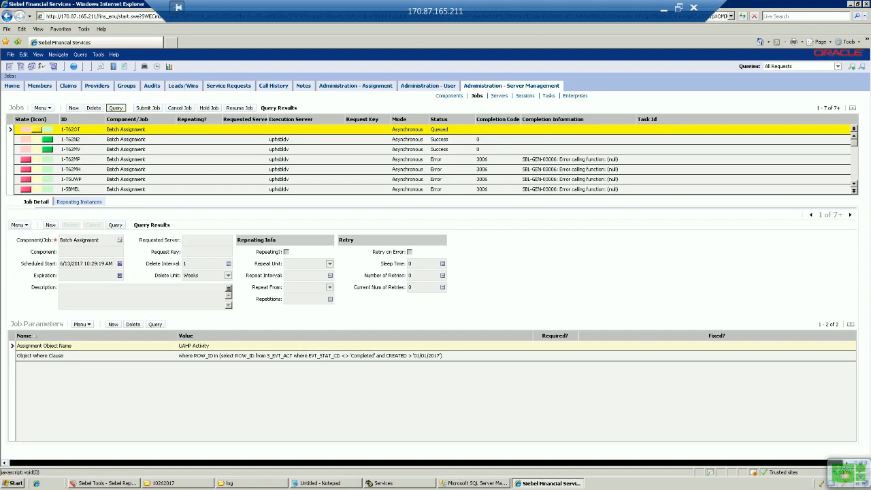
Re-run the jobs query until job 1-T62OT changes from Queued to Active.
click(115, 108)
key(Return)
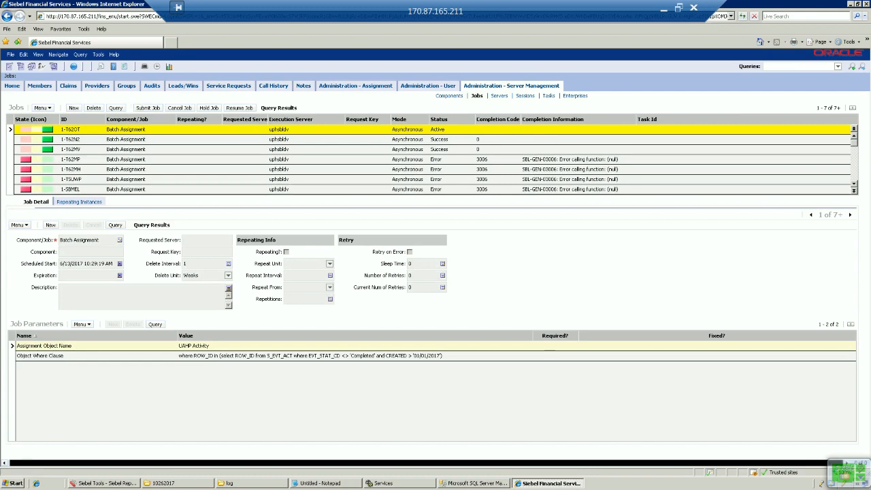
click(115, 108)
click(77, 107)
Keep re-querying the jobs until 1-T62OT shows Success (code 0), then go to Service Requests.
click(115, 107)
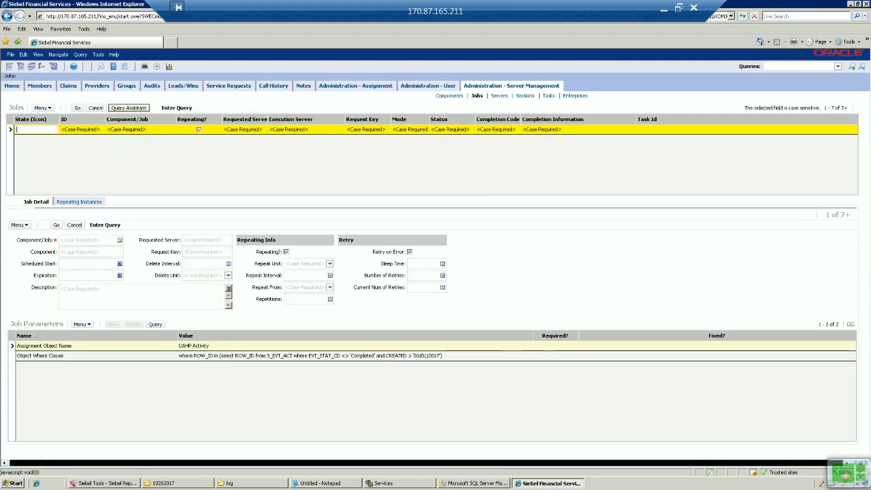
click(77, 108)
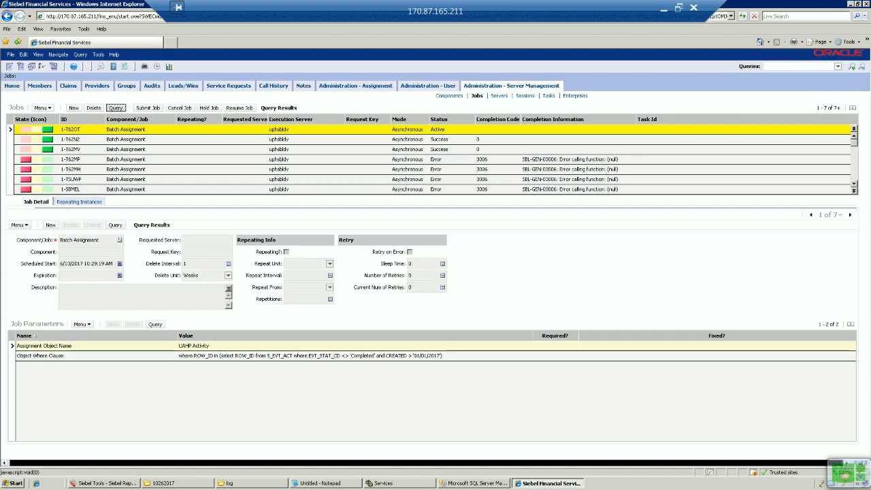
click(115, 107)
click(77, 108)
click(115, 107)
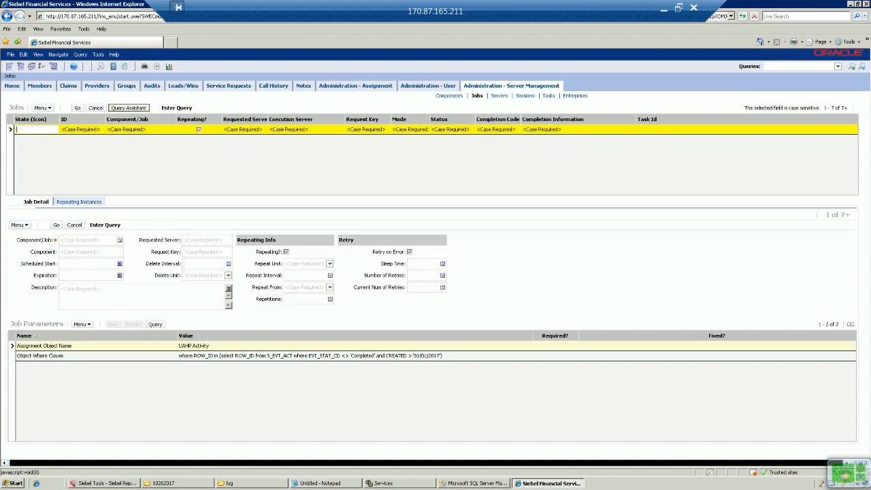
click(77, 107)
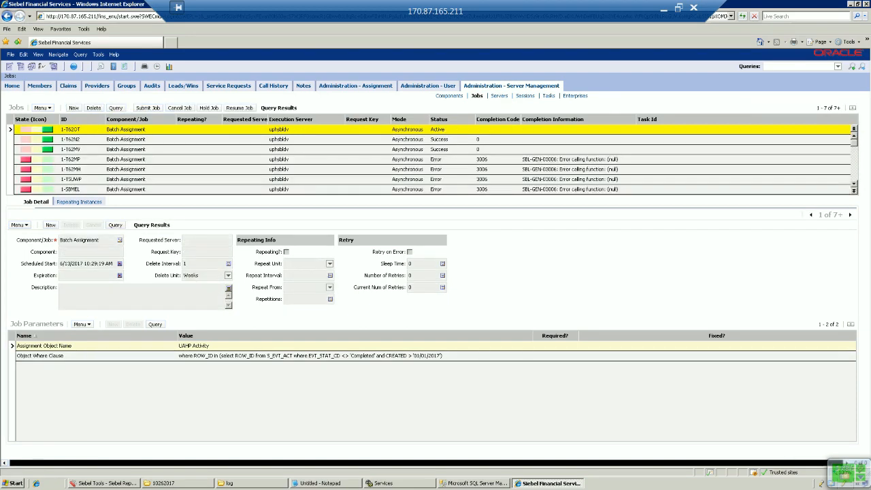
click(115, 107)
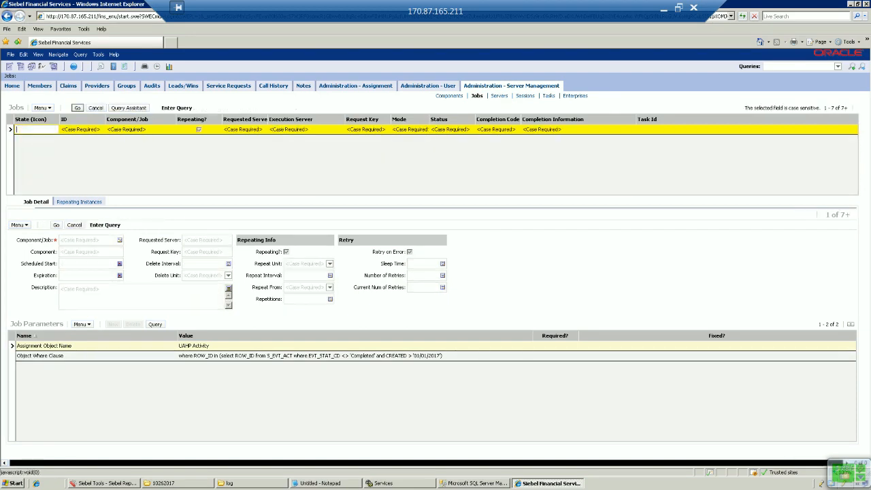
click(77, 107)
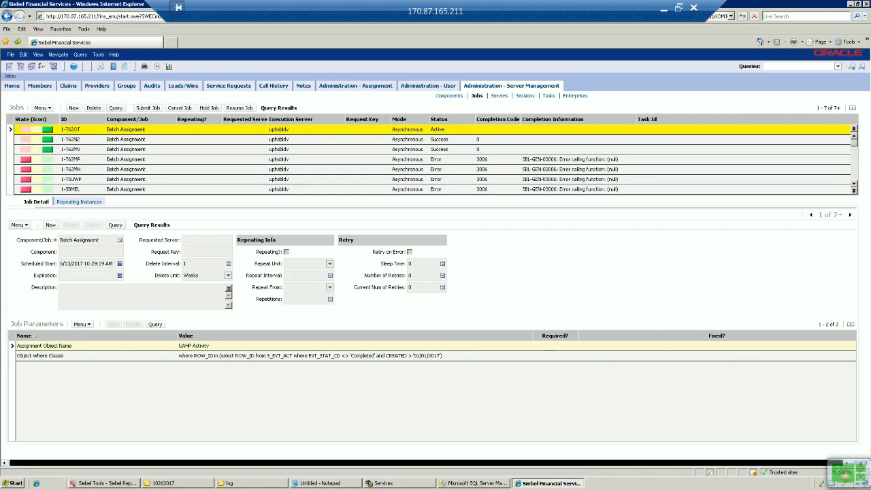
click(115, 108)
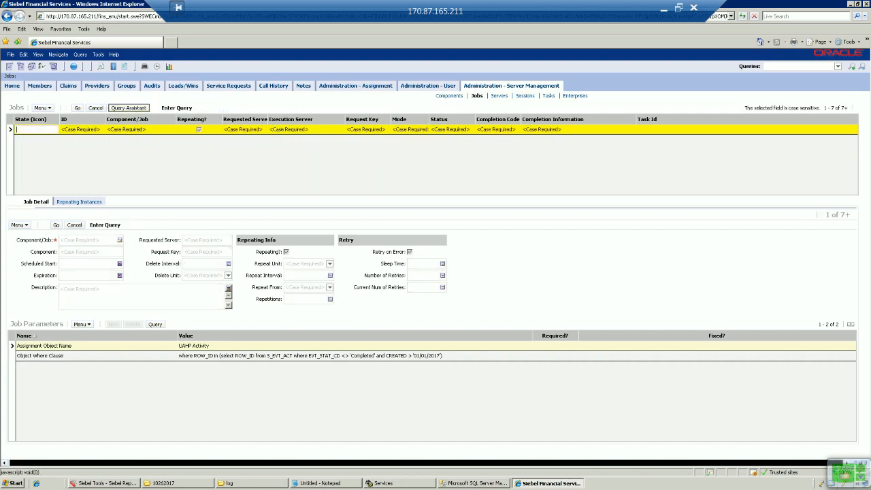
key(Return)
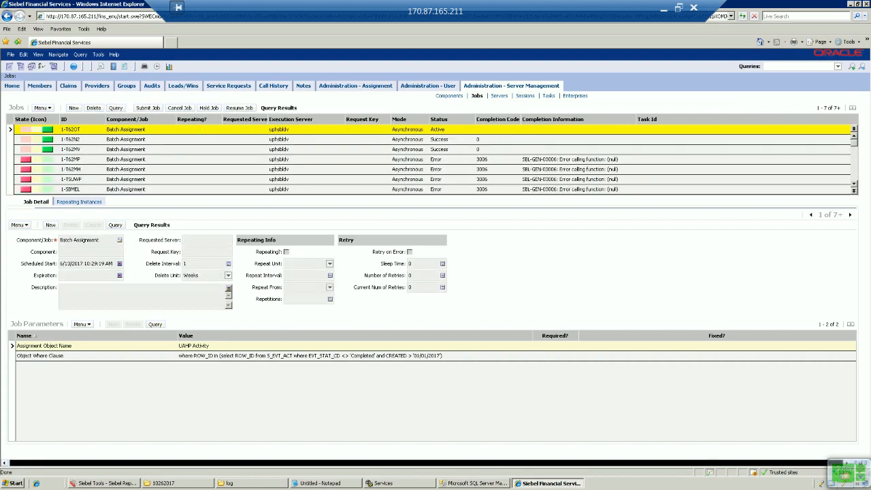
click(115, 108)
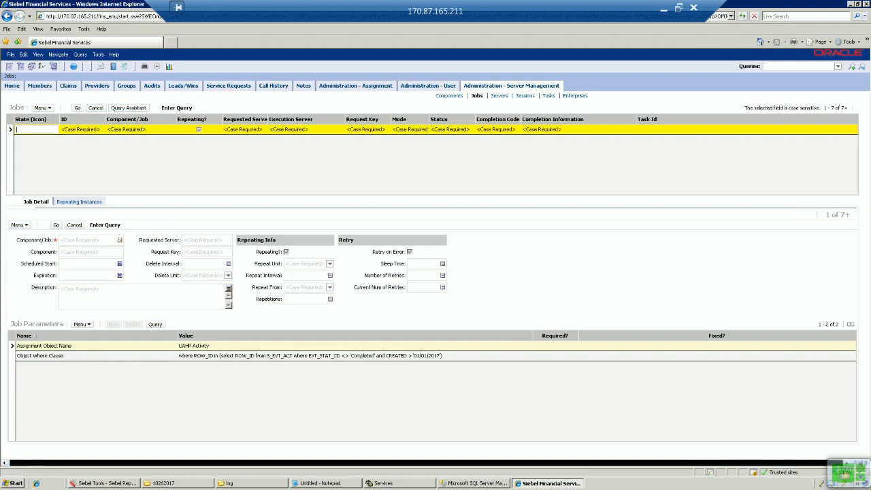
click(77, 108)
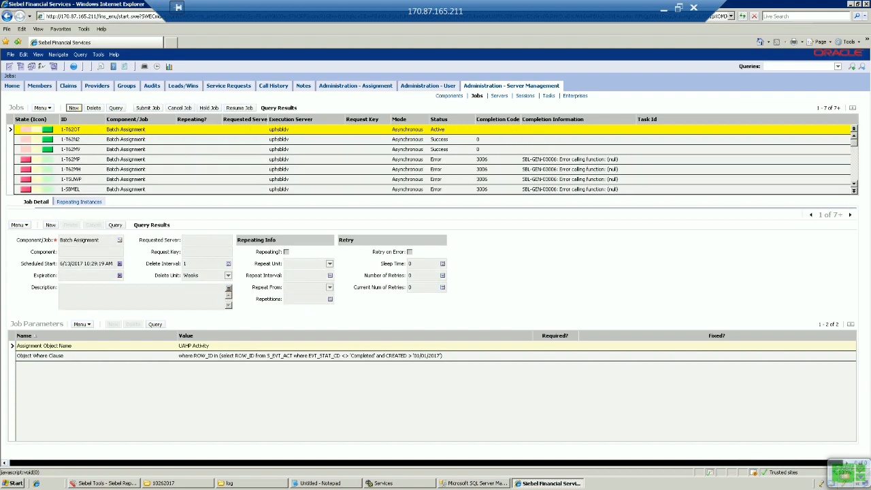
click(115, 108)
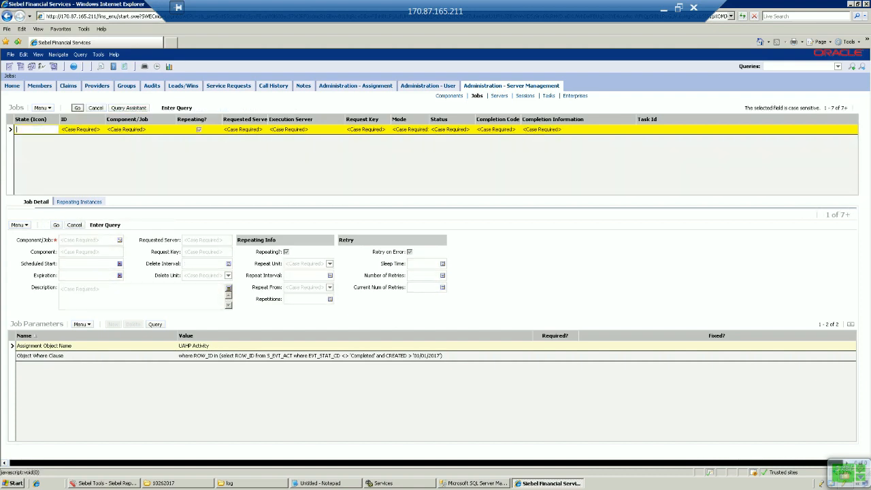
click(76, 108)
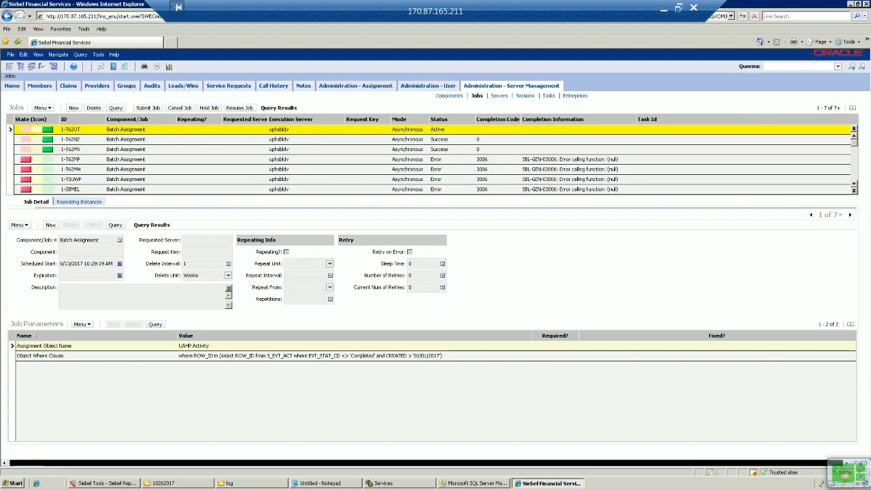
click(115, 107)
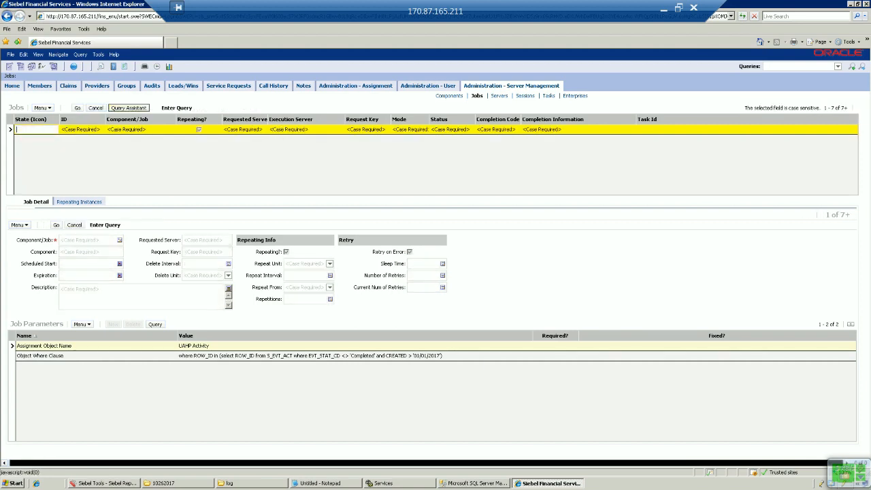
click(77, 107)
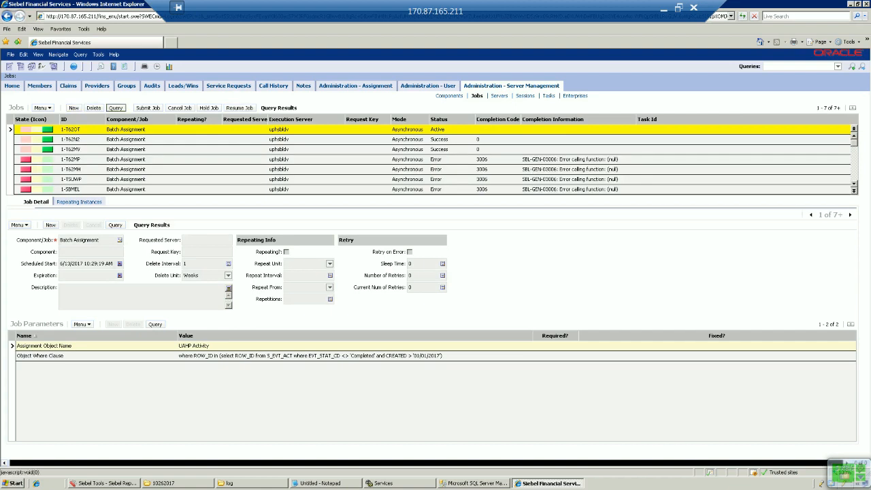
click(115, 108)
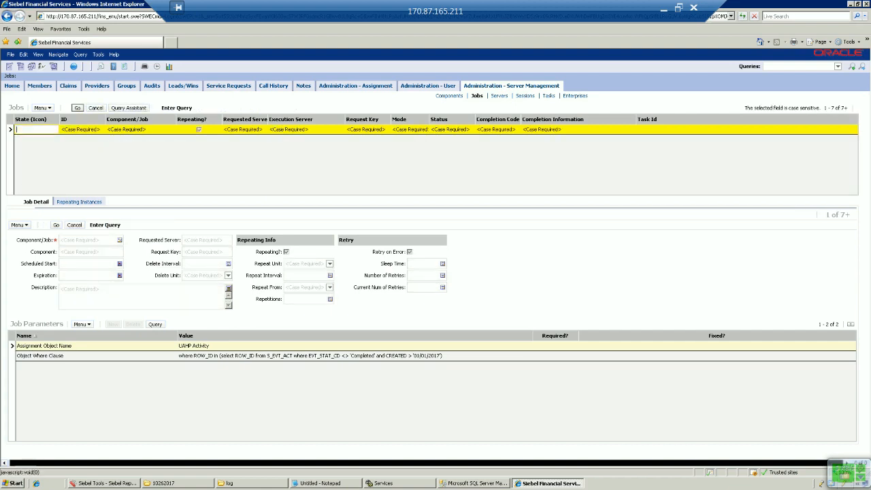
click(77, 108)
click(115, 107)
click(76, 108)
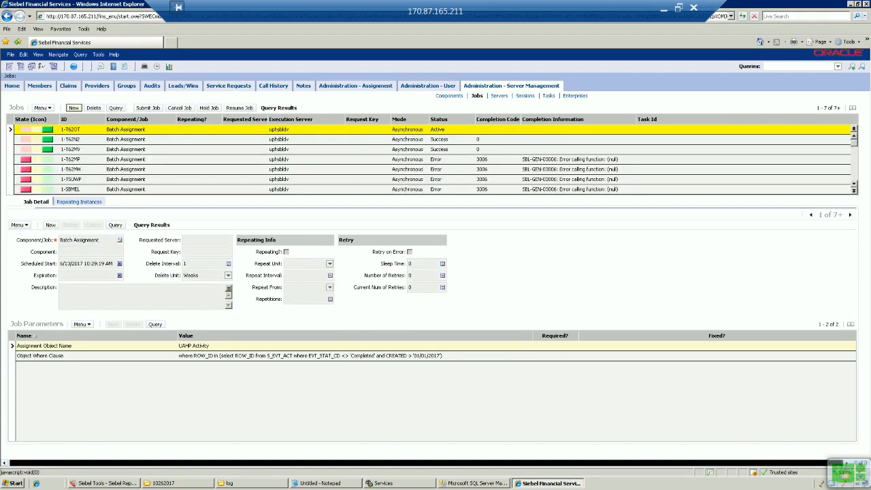
click(116, 108)
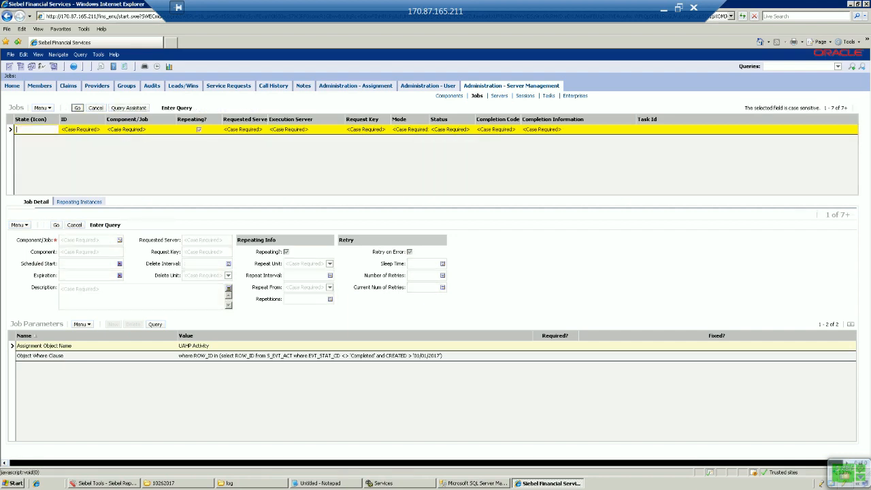
click(77, 108)
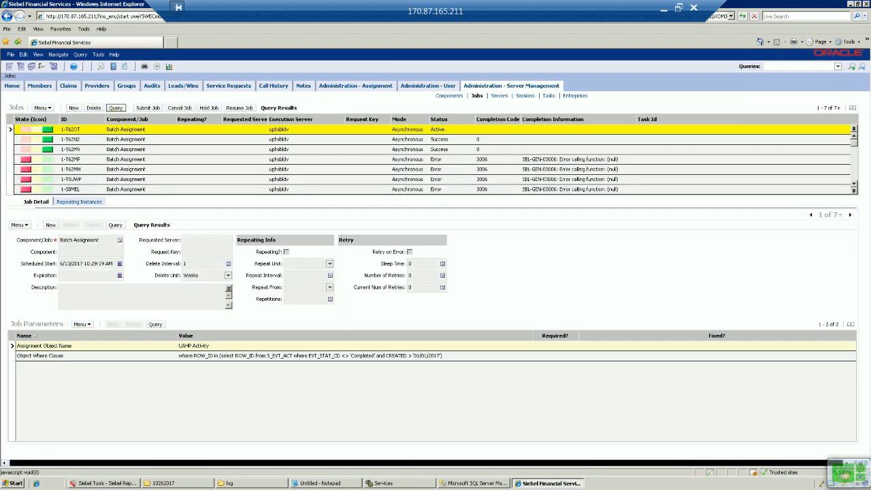
click(116, 107)
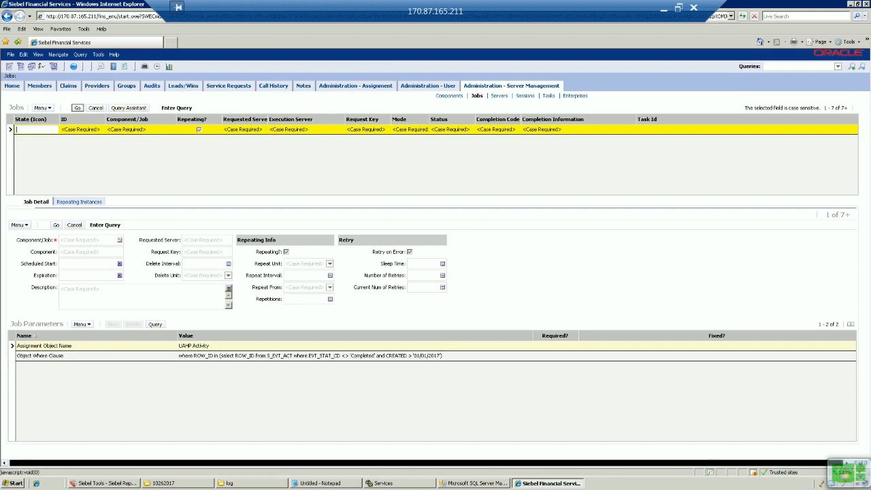
key(Return)
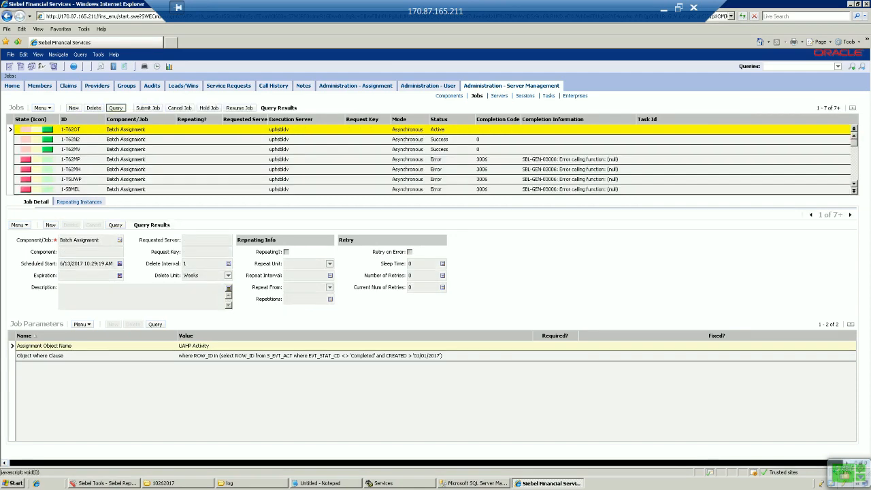
click(115, 107)
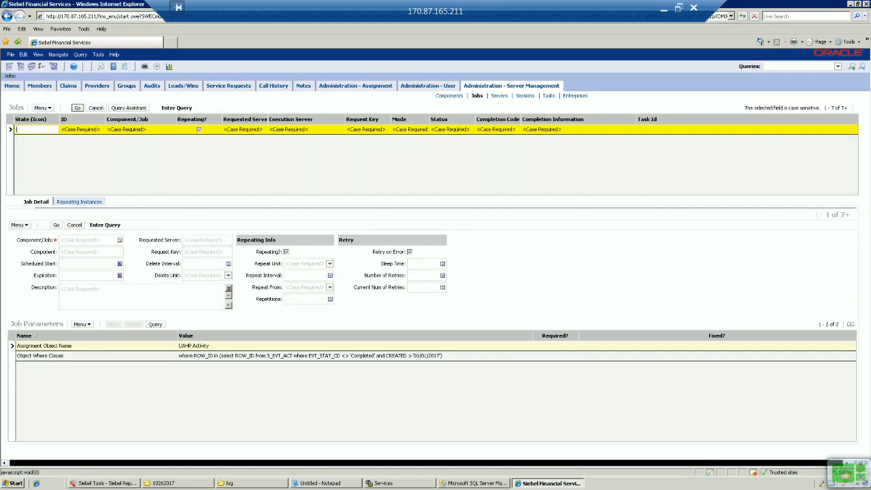
click(77, 108)
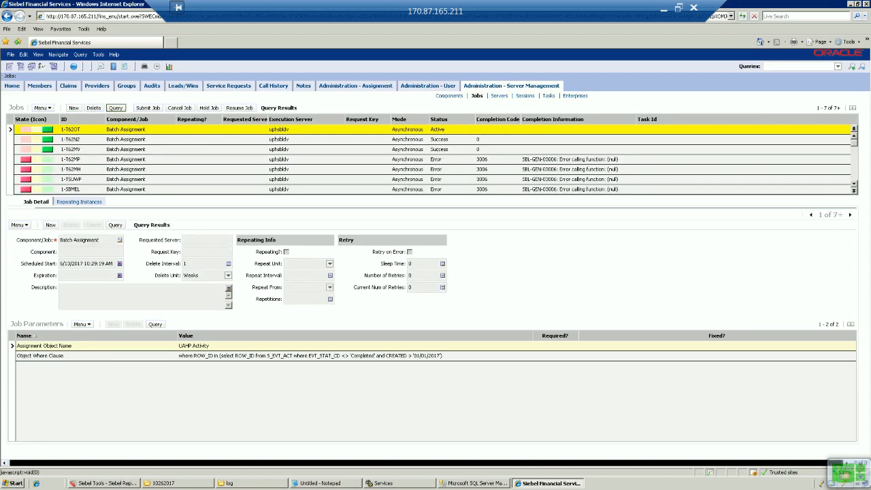
click(116, 107)
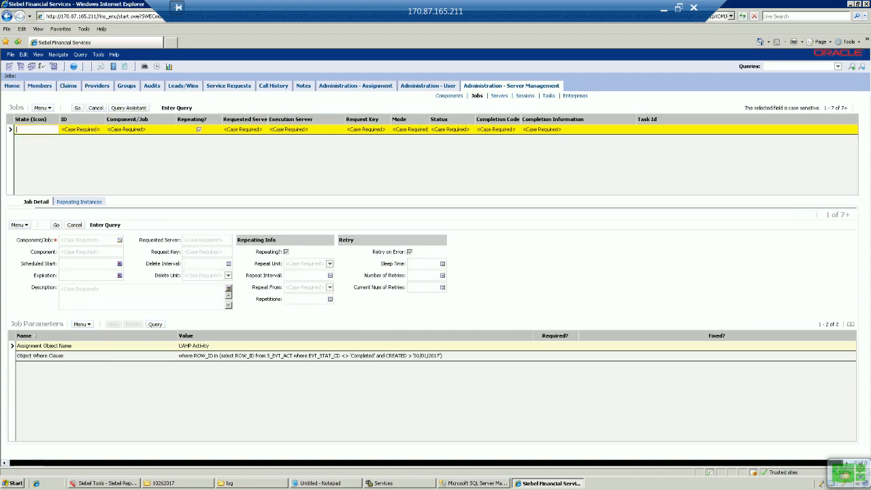
click(77, 108)
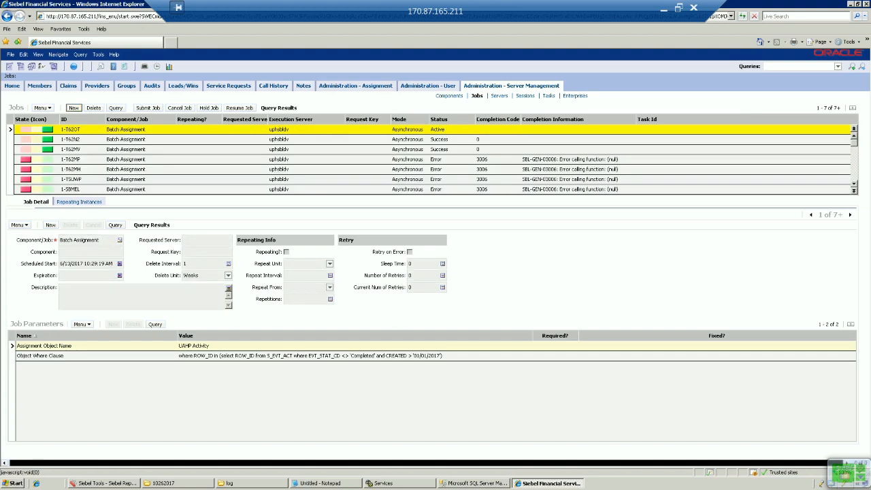
click(115, 107)
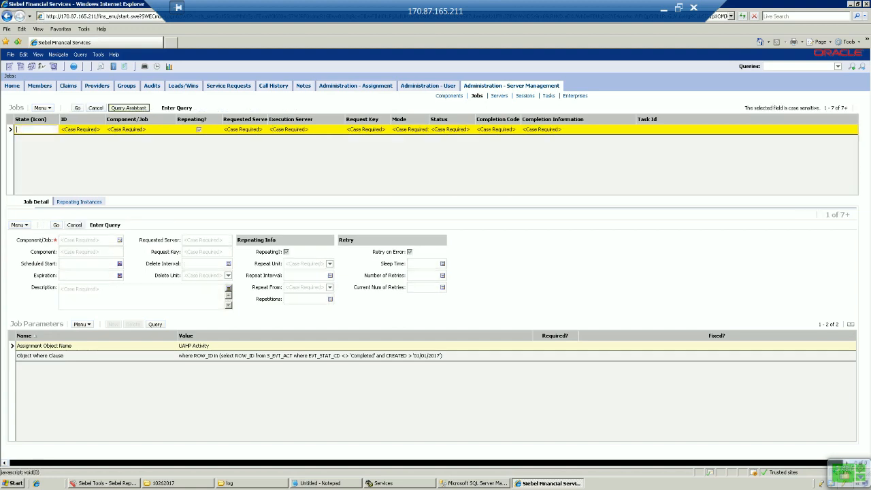
click(77, 108)
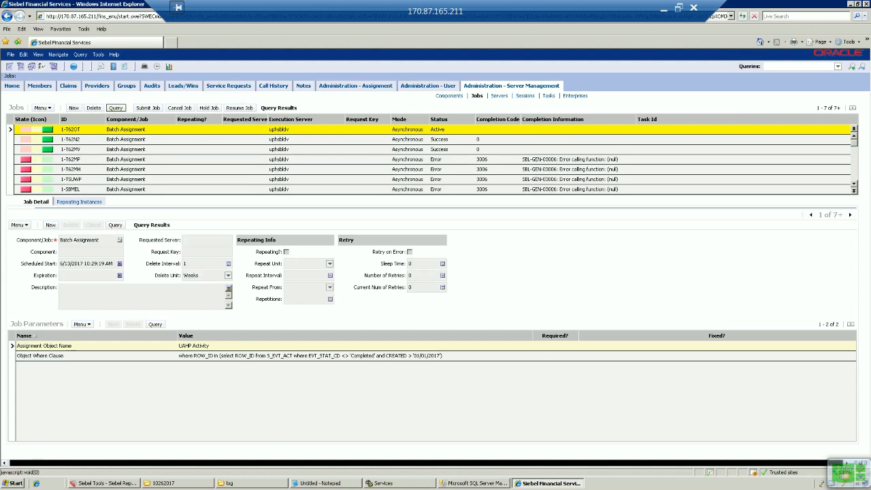
click(116, 108)
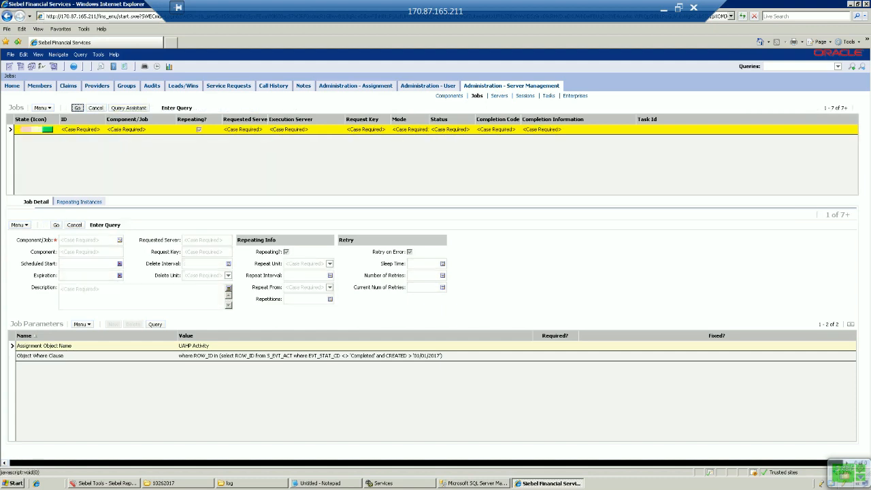
key(Return)
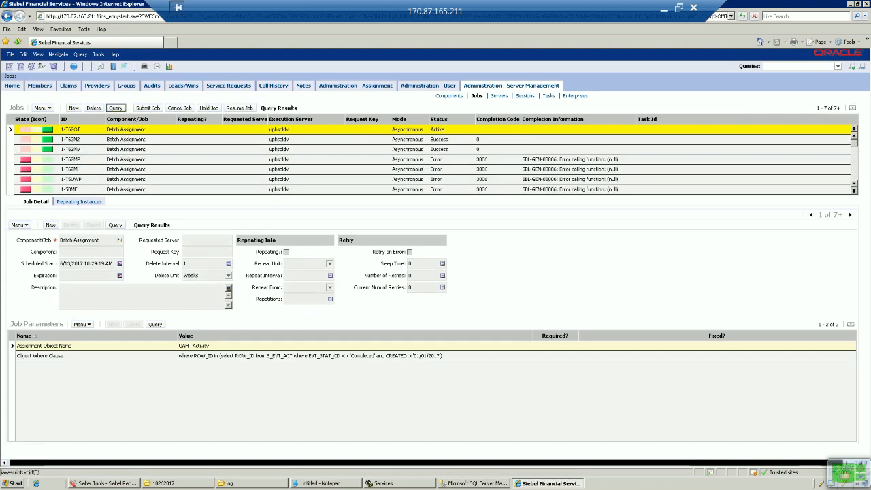
click(115, 107)
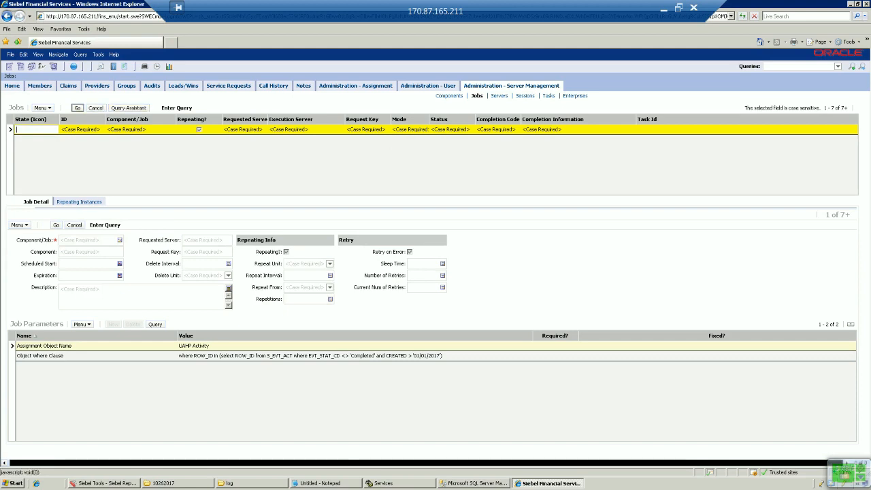
key(Return)
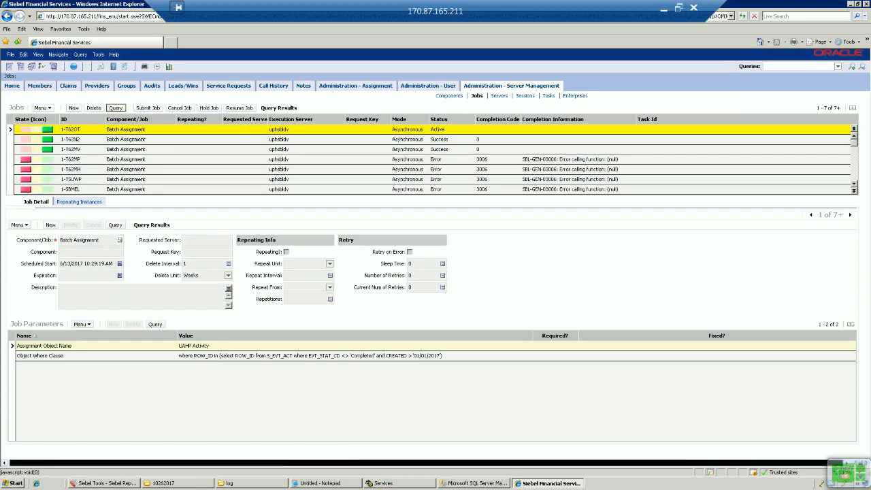
click(115, 107)
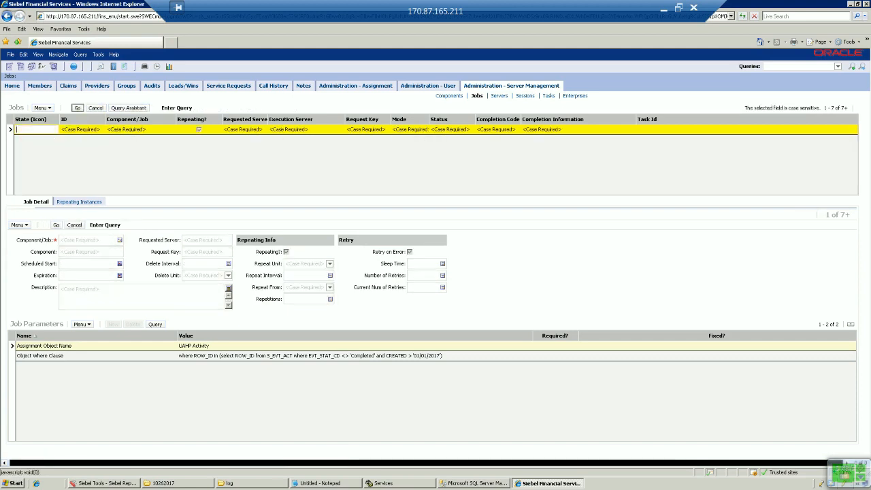
click(77, 108)
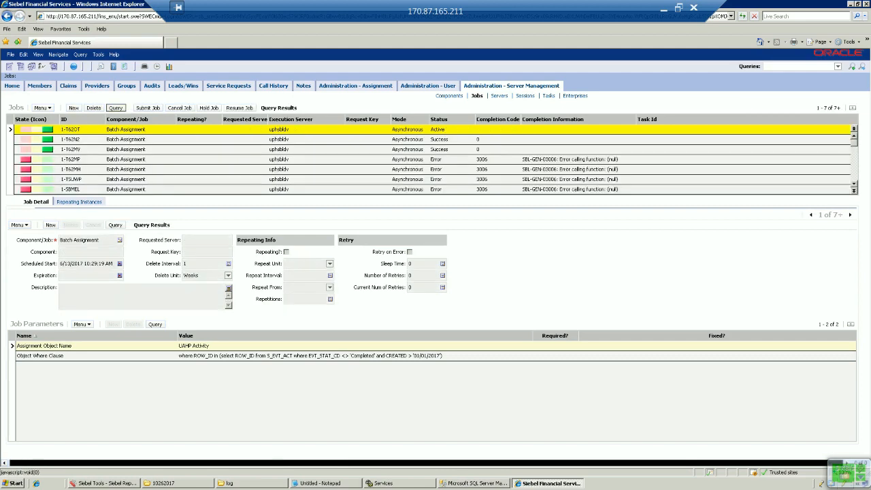
click(116, 108)
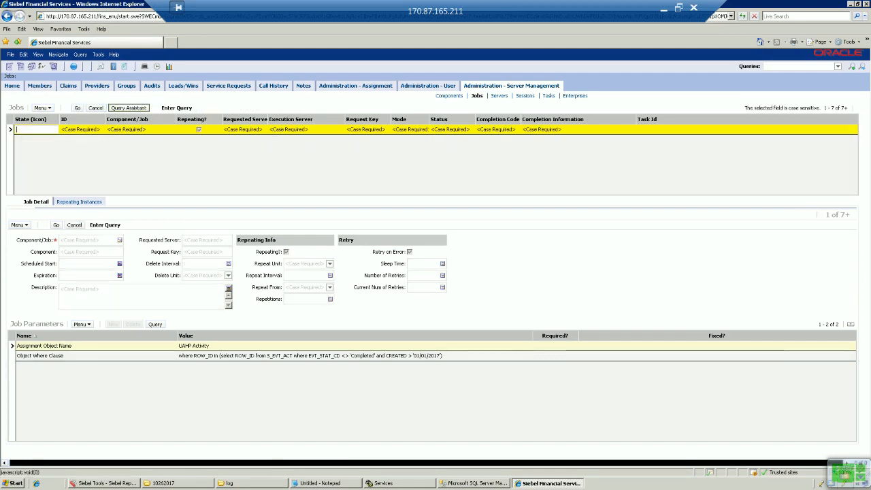
click(77, 108)
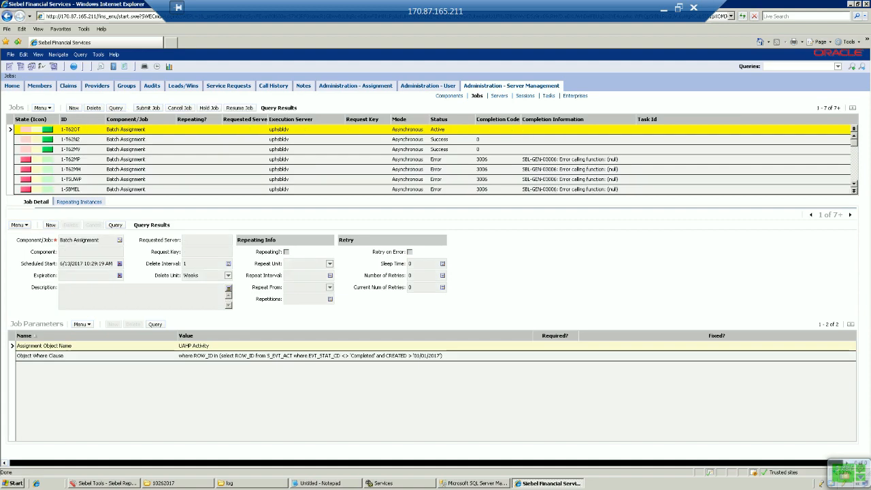
click(116, 108)
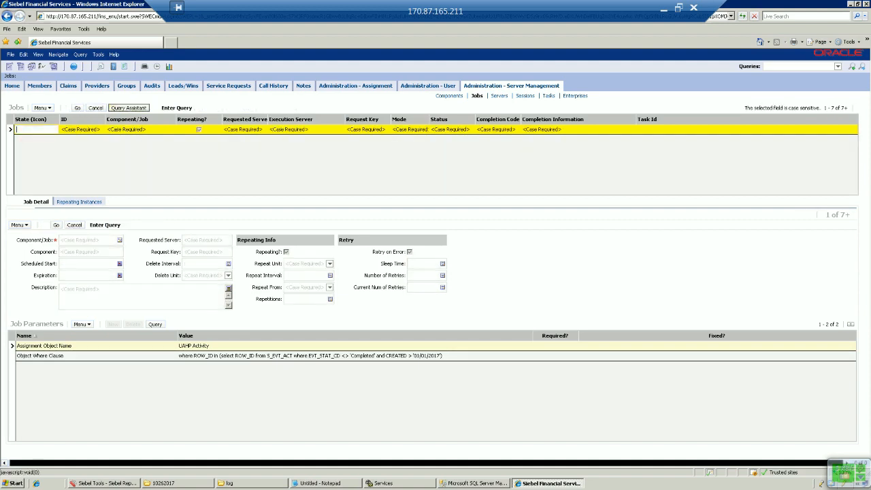
key(Return)
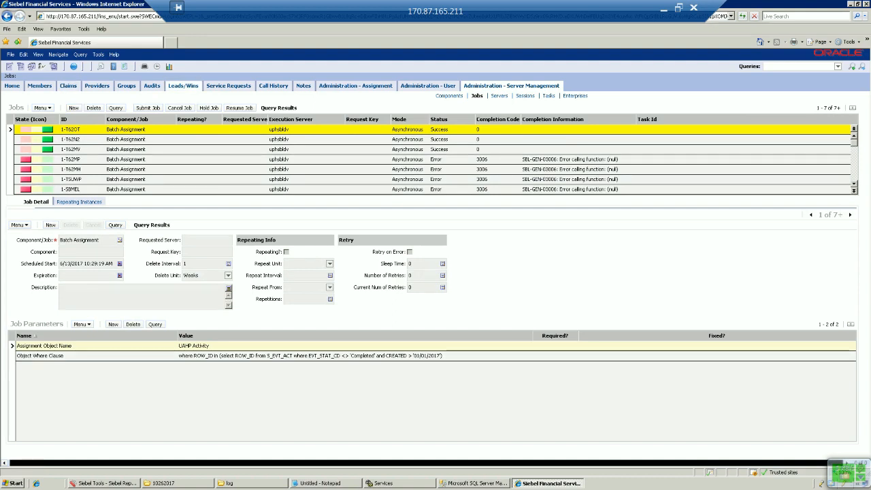
click(229, 85)
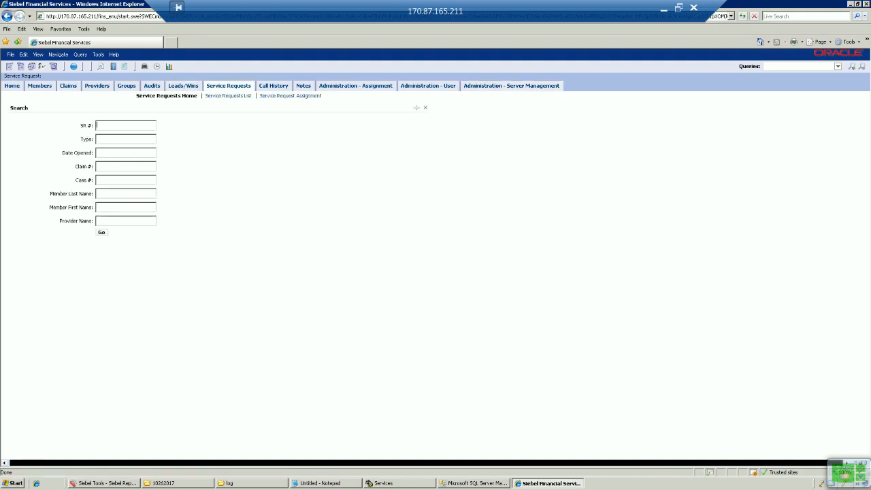
Re-run the four-SR-type query with Opened Date >'01/01/2017 and open the first request.
click(227, 96)
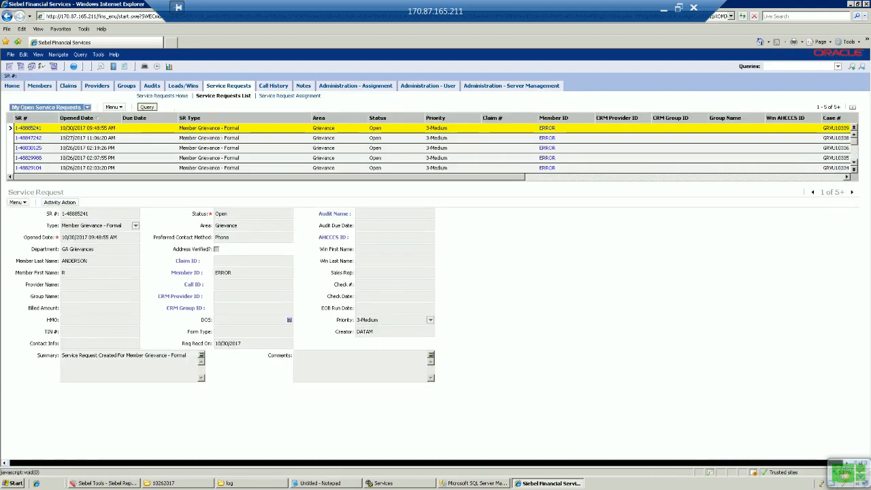
click(147, 107)
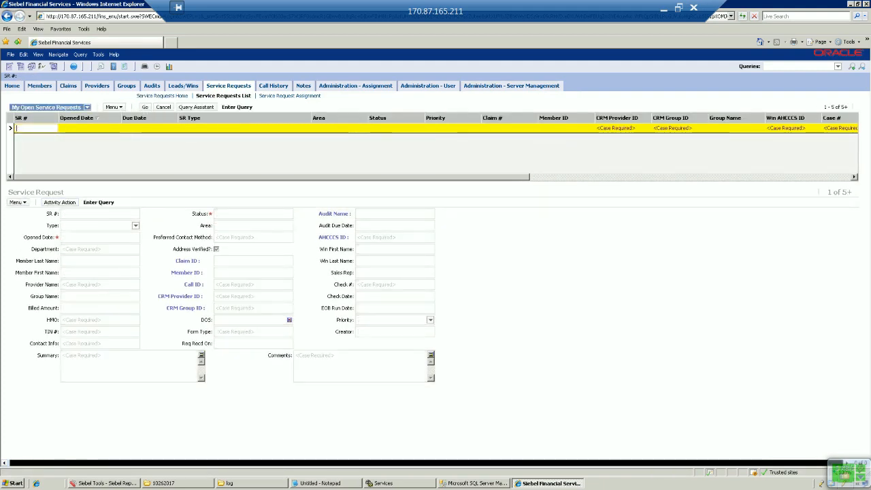
click(324, 483)
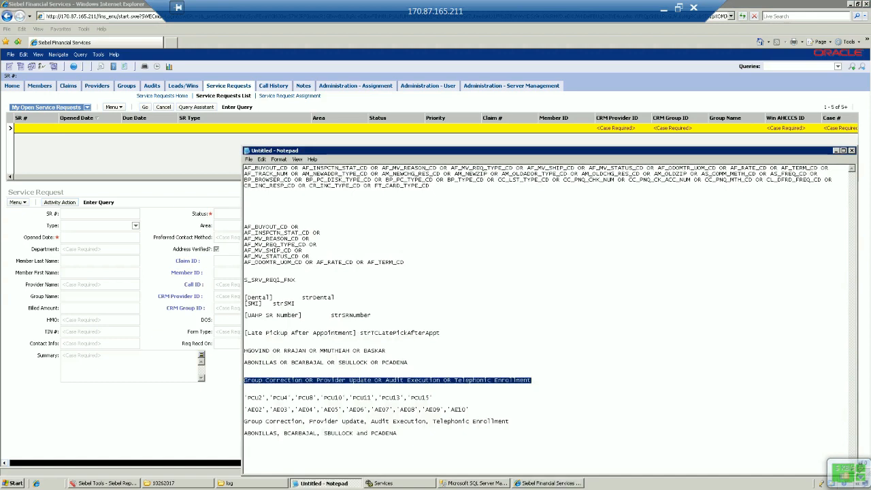
key(alt+Tab)
text(Group Correction OR Provider Update OR Audit Execution OR Telephonic Enrollment)
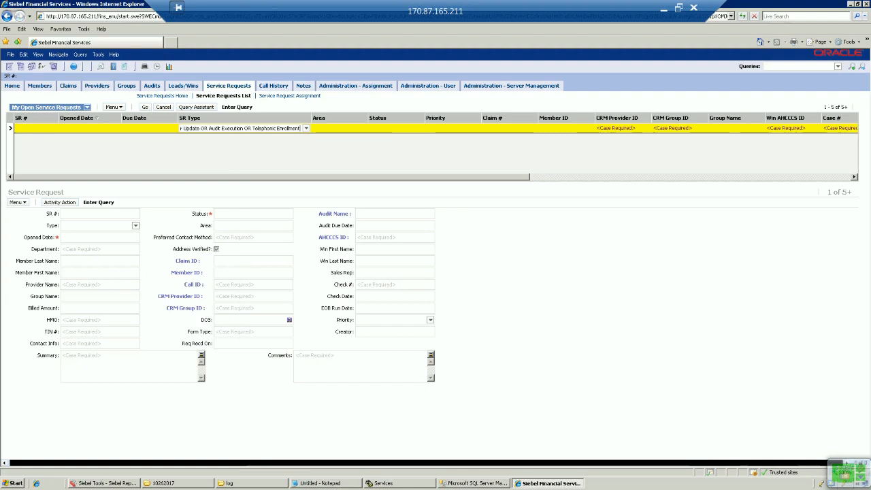
click(90, 127)
text(>)
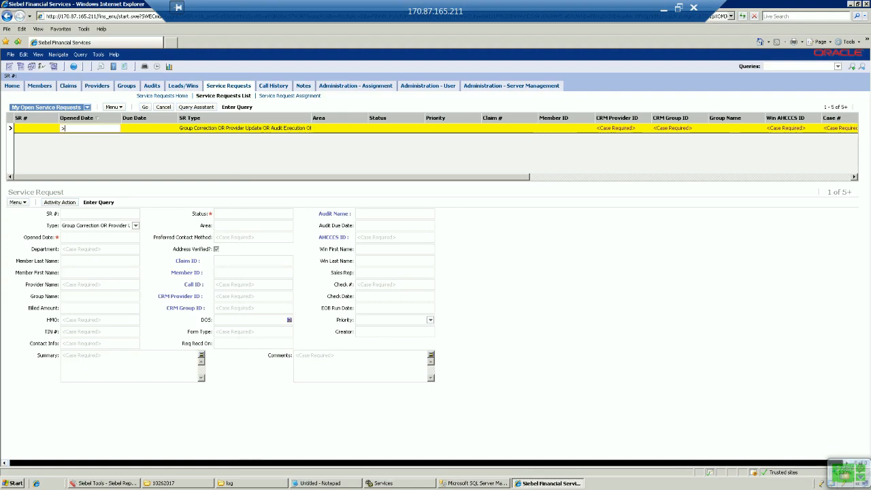
text('01/01/2017)
key(Return)
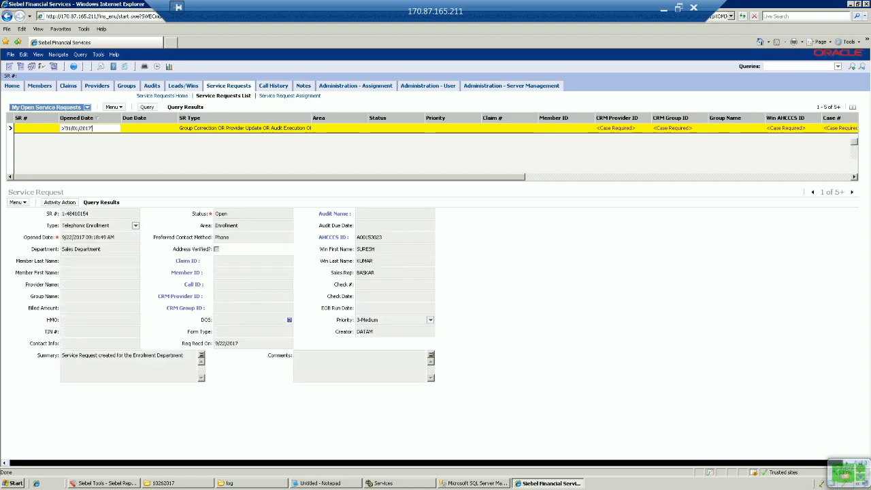
click(30, 128)
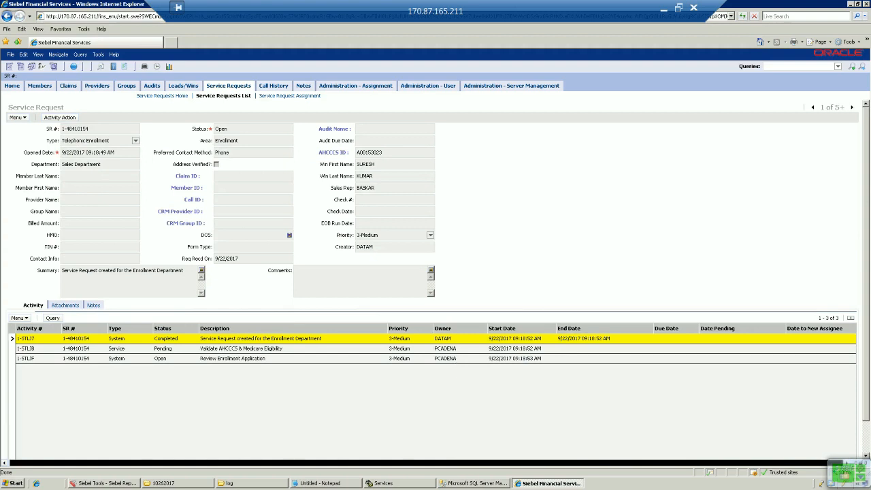
Advance through the matching service requests to record 24 of 24+, a Group Correction request.
click(851, 108)
click(851, 108)
click(852, 107)
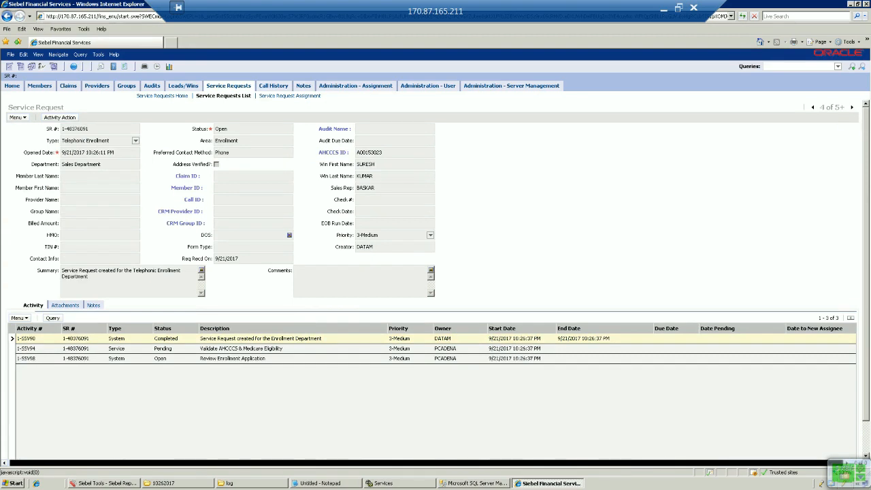
click(852, 108)
click(852, 107)
click(852, 107)
click(851, 108)
click(851, 108)
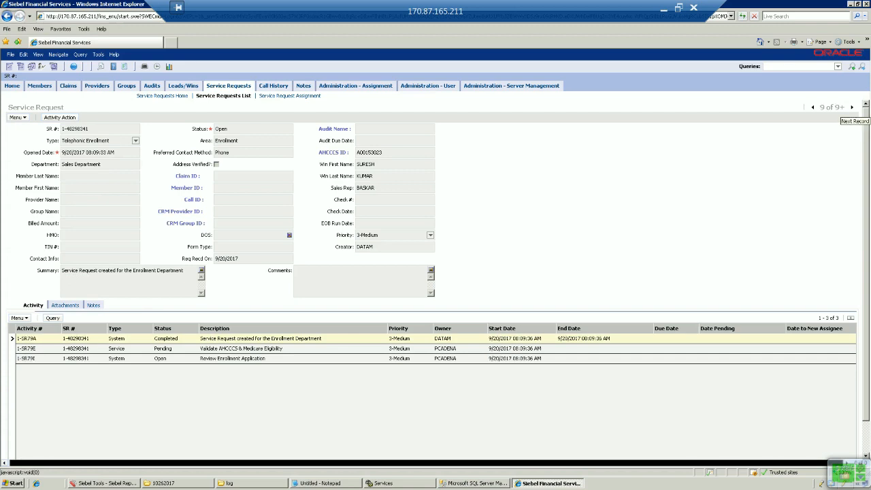
click(851, 107)
click(851, 108)
click(851, 108)
click(851, 108)
click(851, 108)
click(851, 107)
click(851, 107)
click(851, 108)
click(851, 107)
click(852, 107)
click(851, 107)
click(851, 108)
click(852, 107)
click(851, 108)
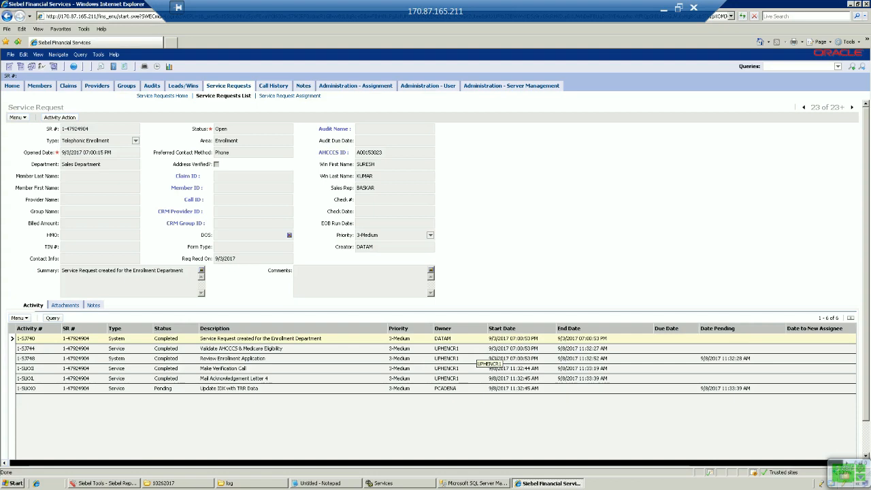
click(852, 108)
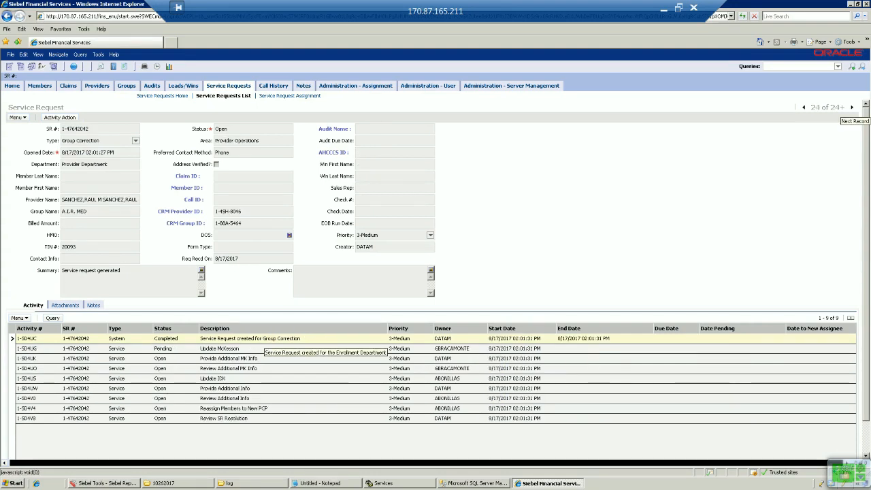
click(803, 108)
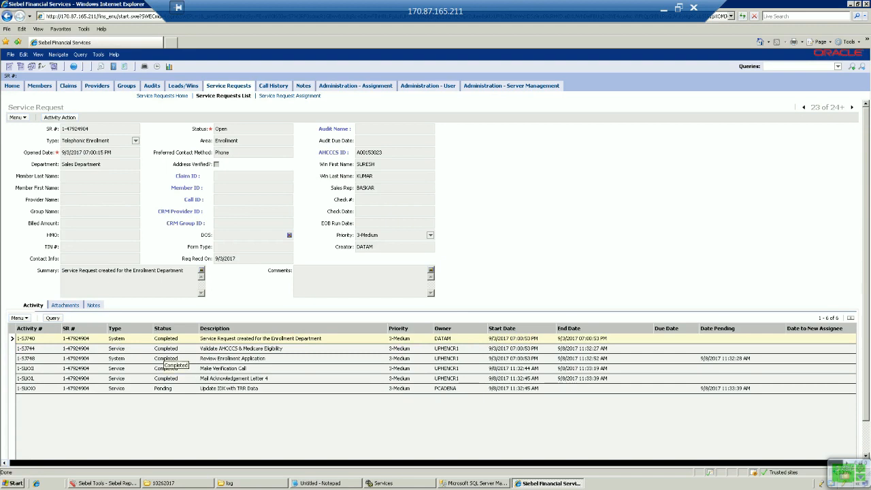
click(851, 107)
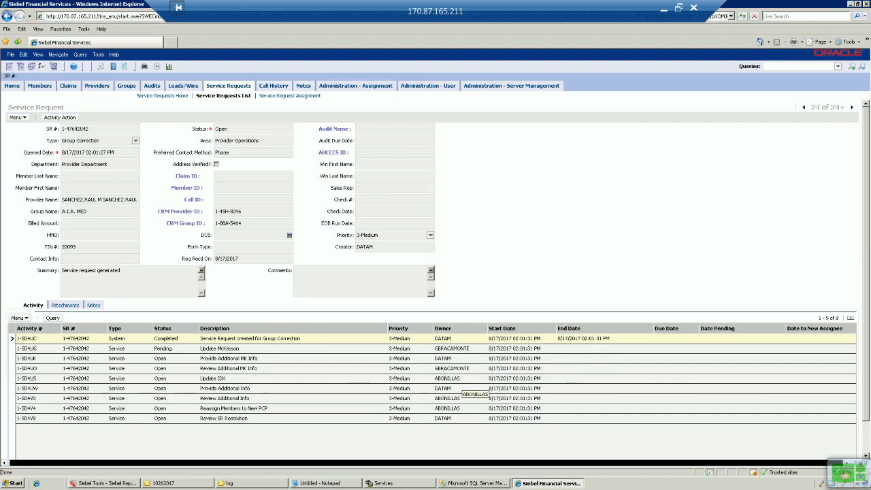
Inspect the owners of the Update IDX, Review Additional Info, Reassign Members, Update McKesson and MK Info activities.
click(457, 379)
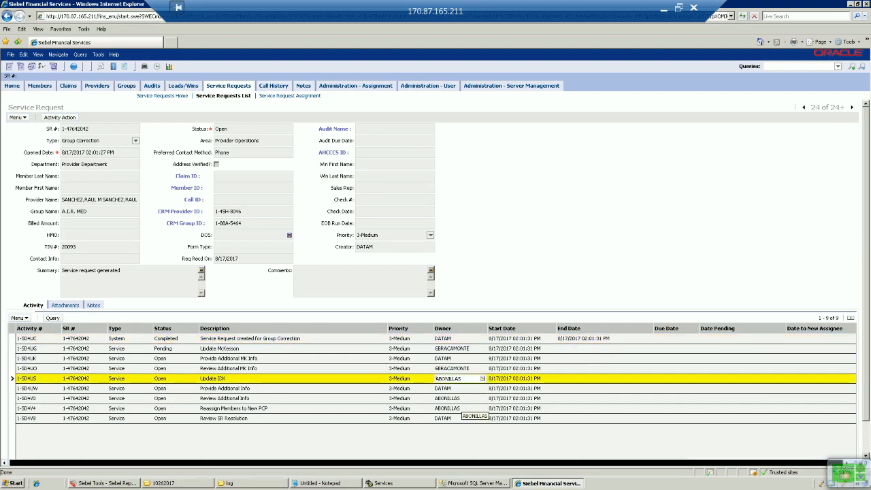
click(460, 399)
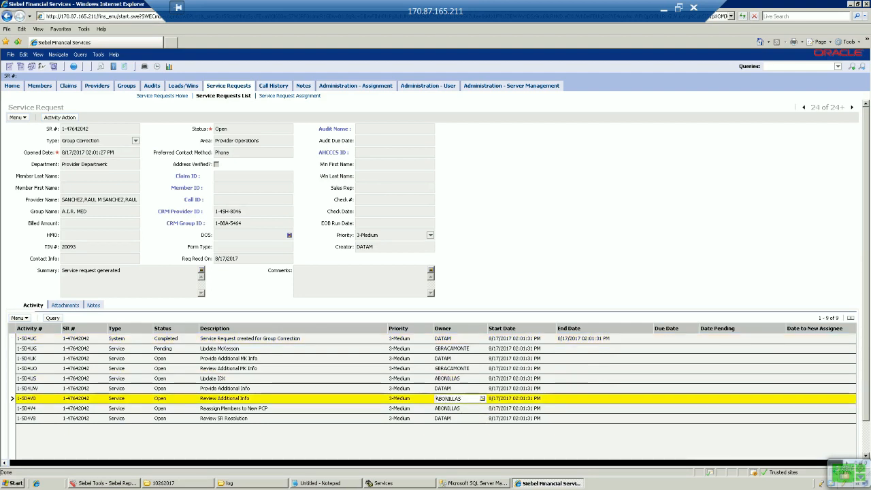
click(462, 408)
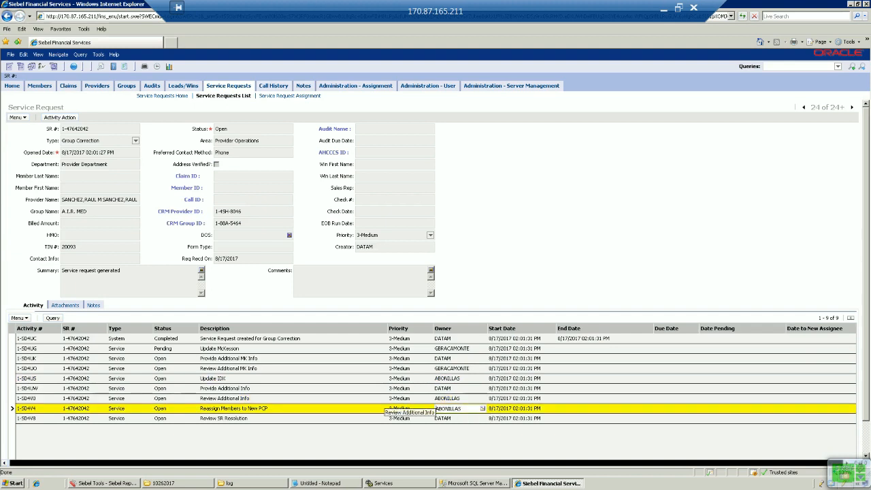
click(460, 399)
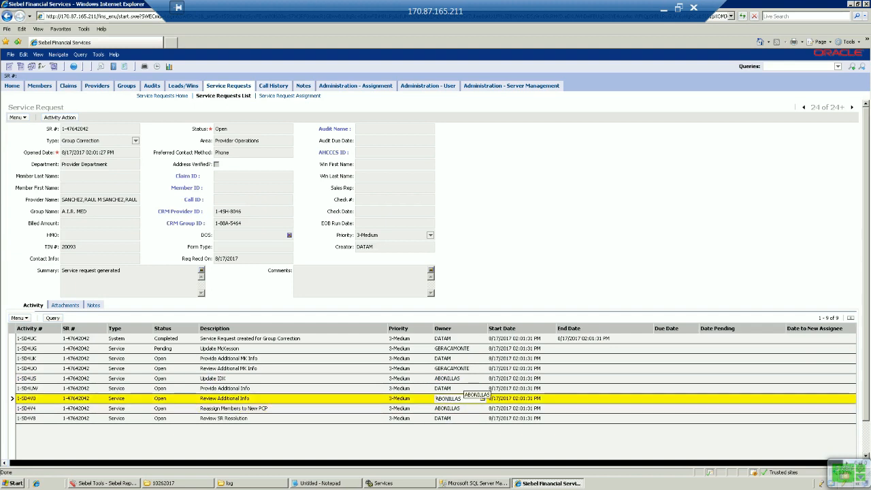
click(460, 379)
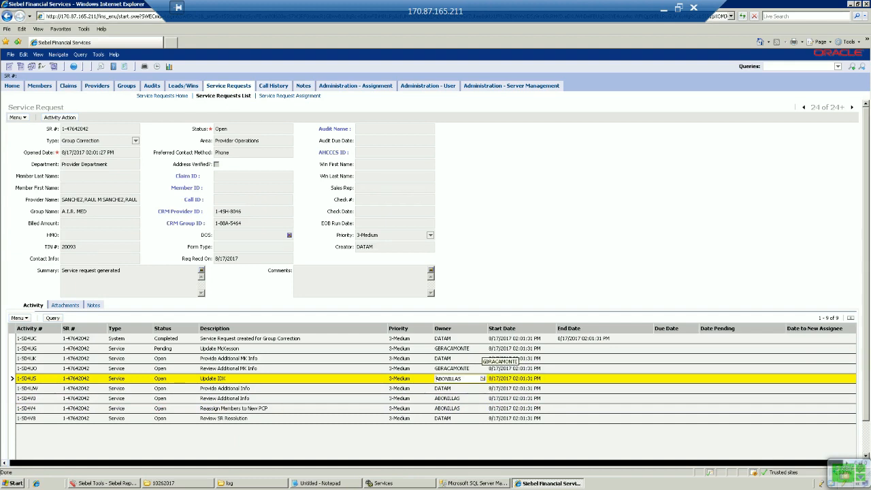
click(460, 348)
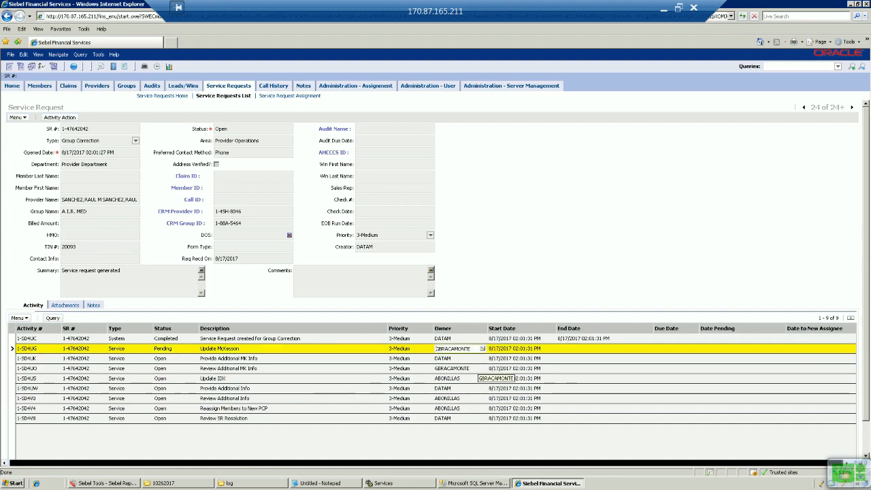
click(460, 368)
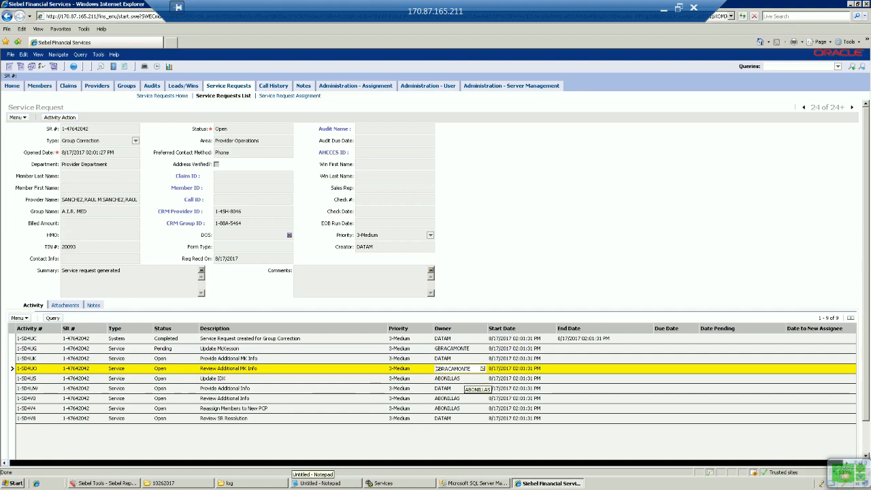
Compare against the expected-owner notes and recheck each group correction activity's owner.
key(alt+Tab)
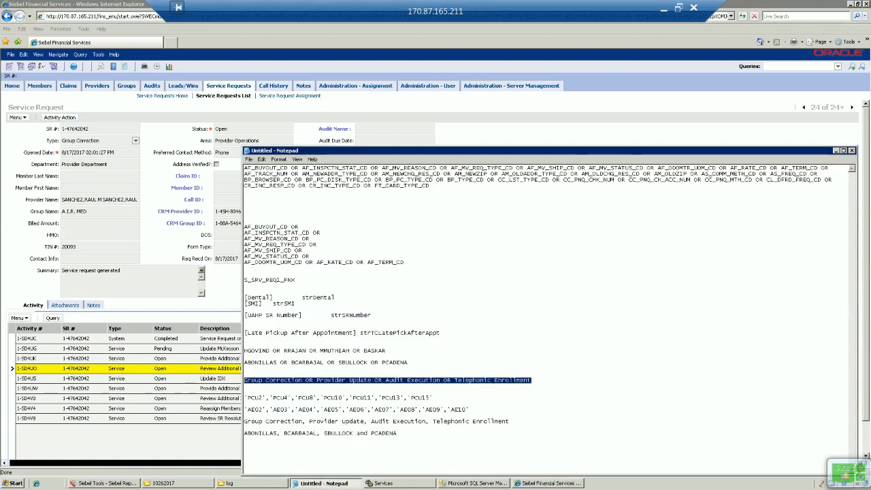
key(alt+Tab)
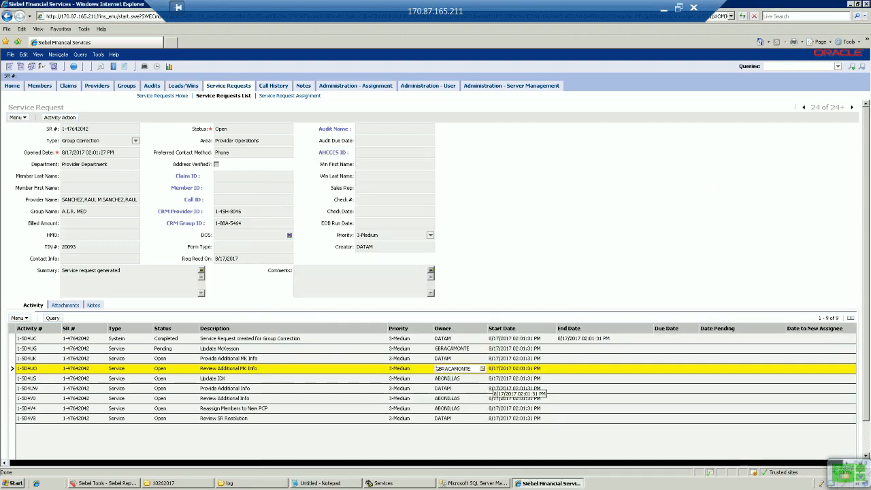
click(453, 349)
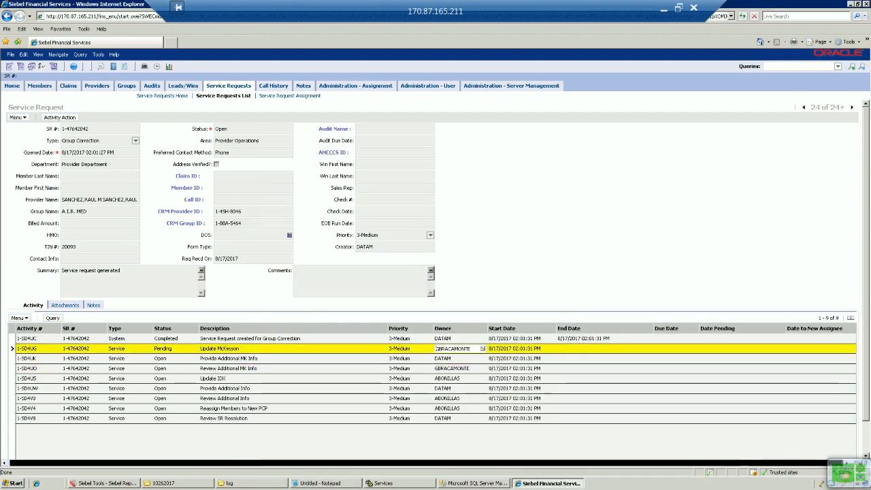
click(472, 369)
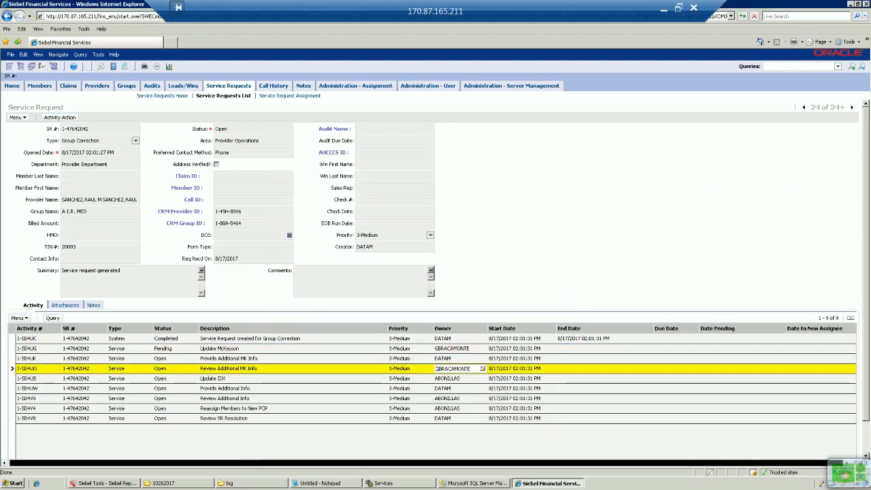
drag(471, 369, 414, 369)
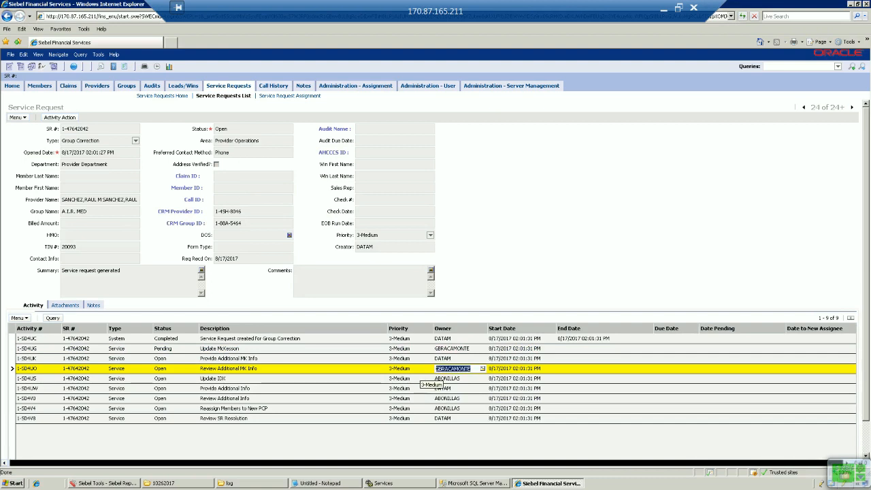
click(467, 376)
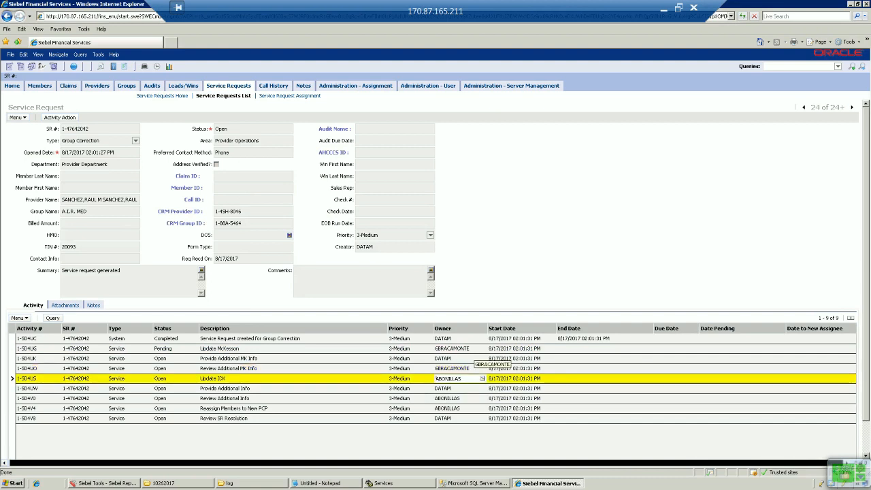
click(461, 398)
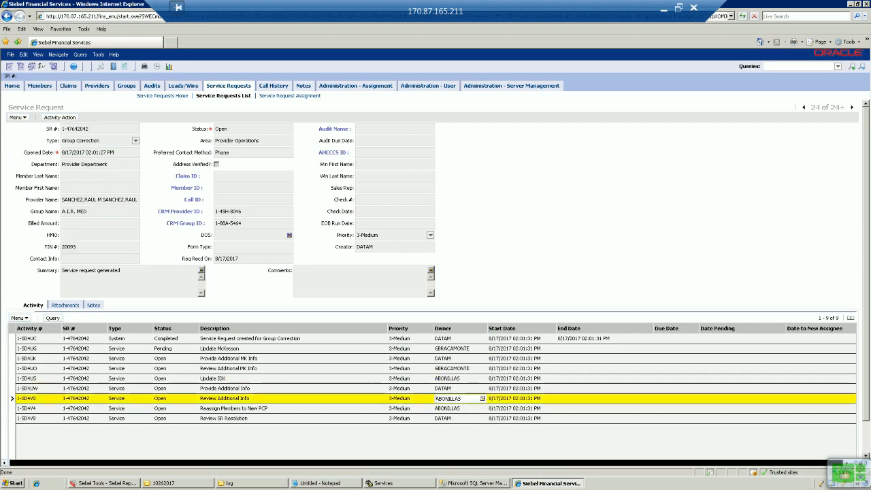
click(467, 407)
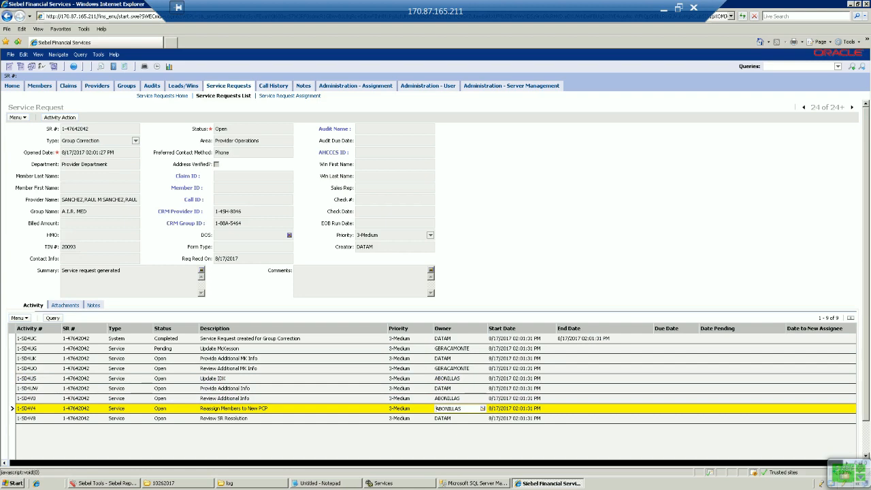
Move to the next request, check the Update IDX and Review Additional Info owners, then advance to record 27.
click(851, 107)
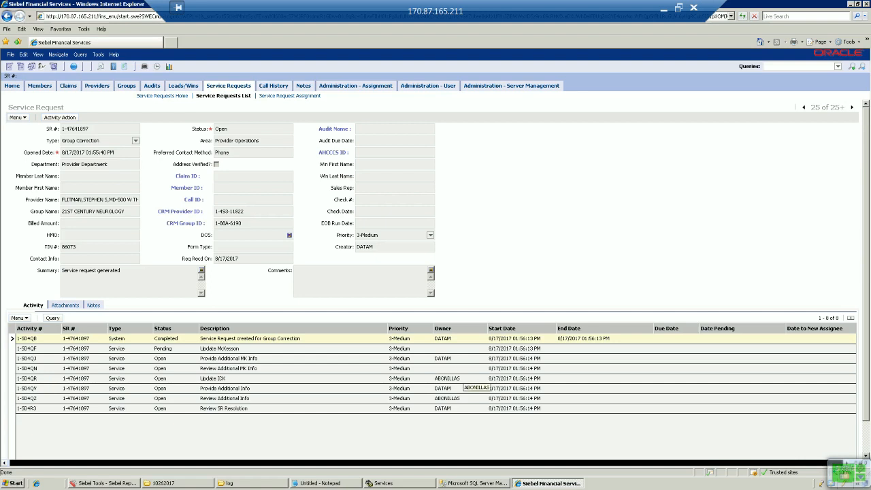
click(460, 378)
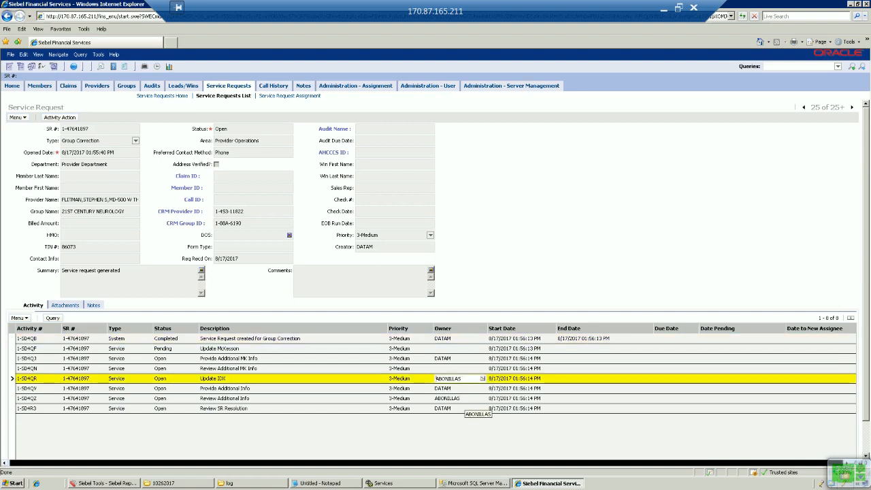
click(460, 398)
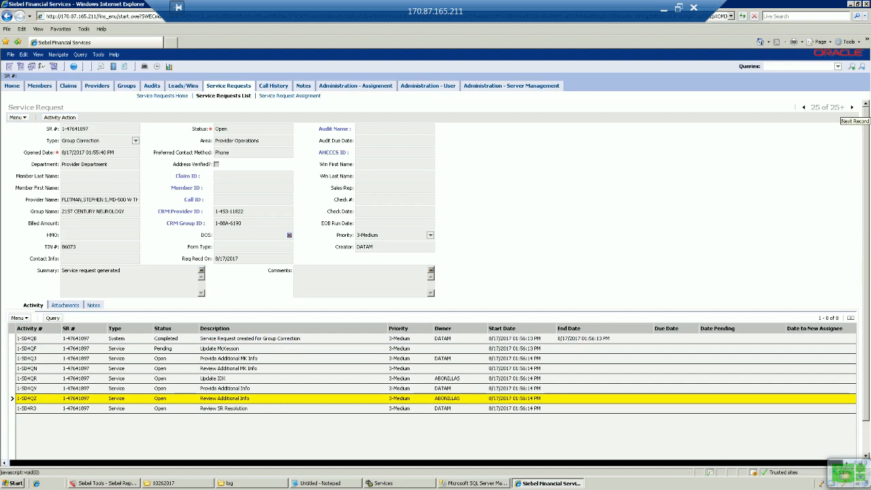
click(852, 107)
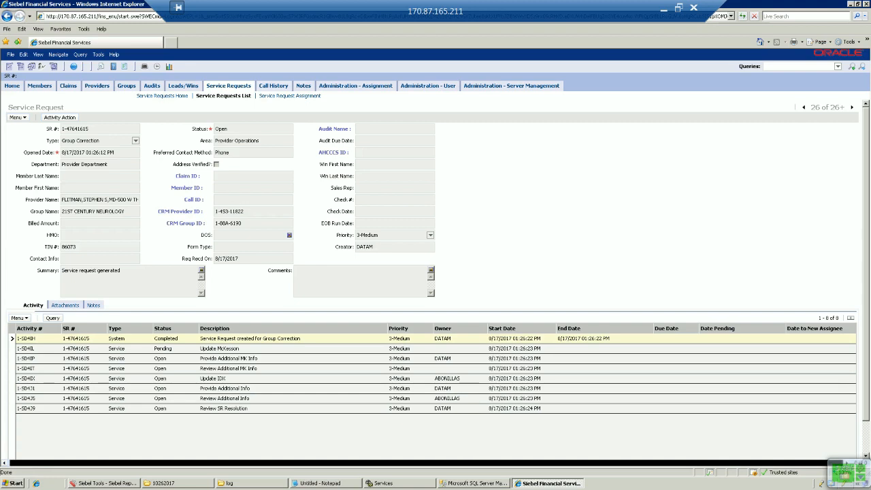
click(851, 107)
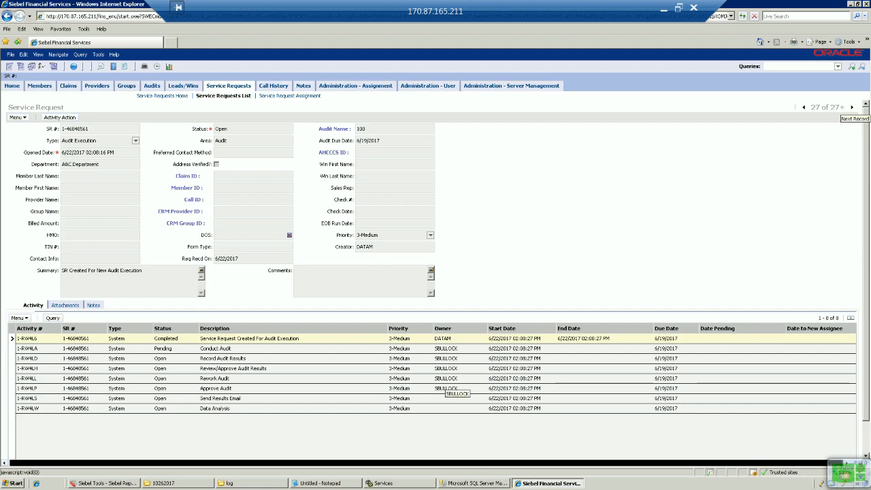
At record 30, check owners of Claims Educator Review, Review/Process Request and related activities, then advance.
click(852, 108)
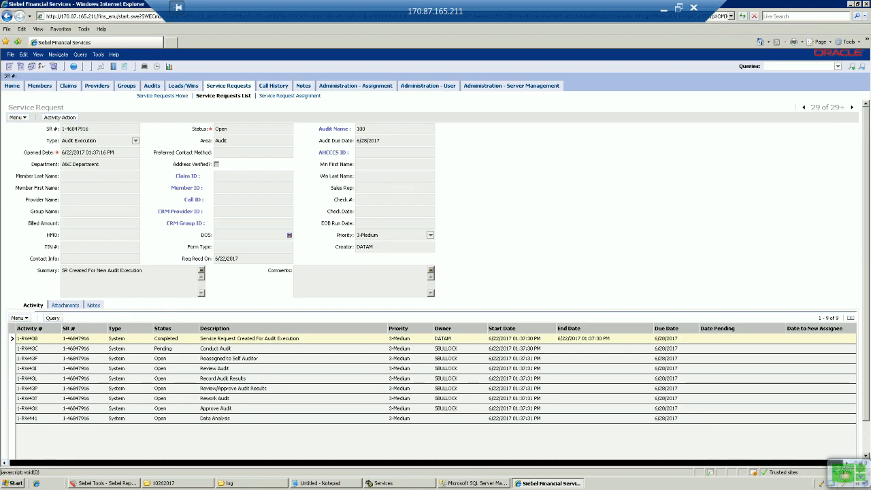
click(852, 107)
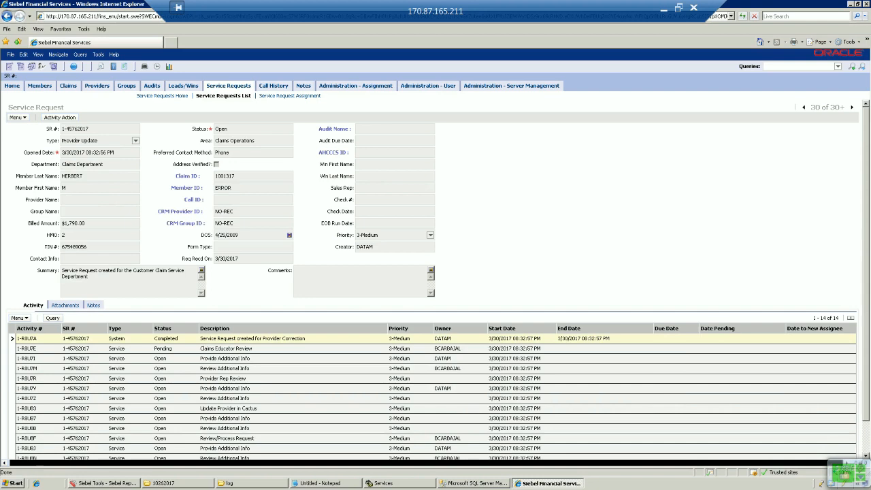
scroll(435, 272, down, 2)
click(470, 313)
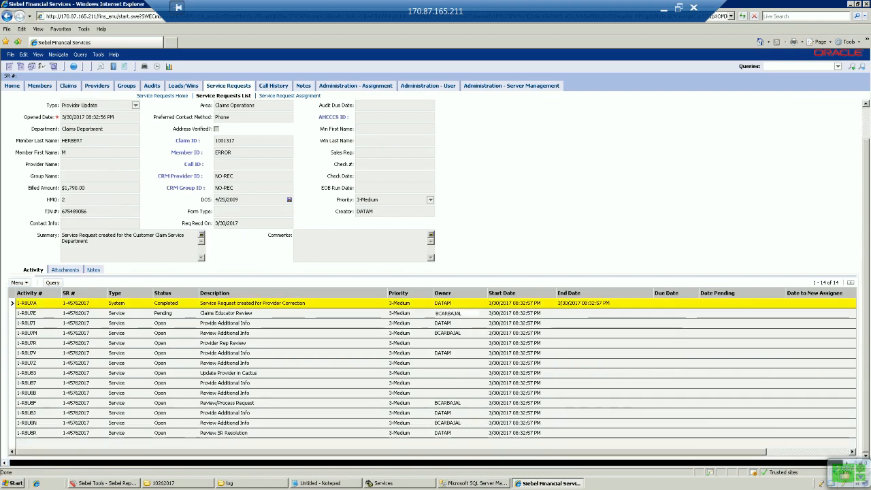
click(469, 332)
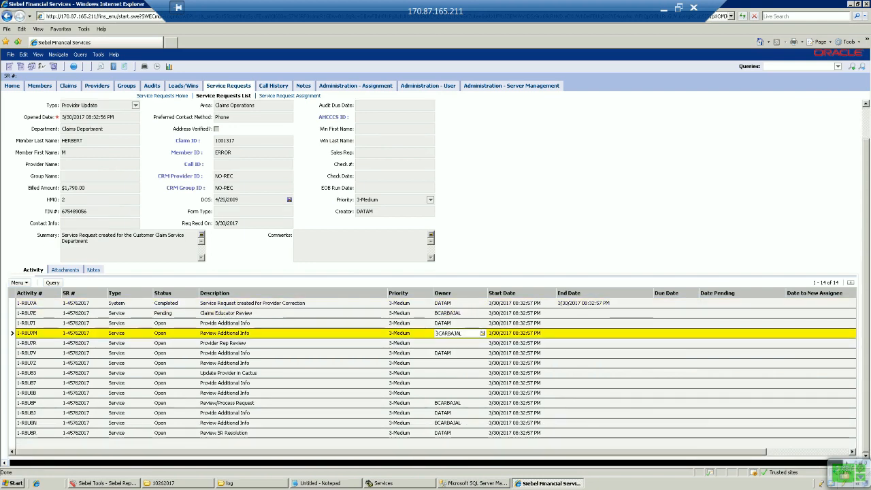
click(470, 403)
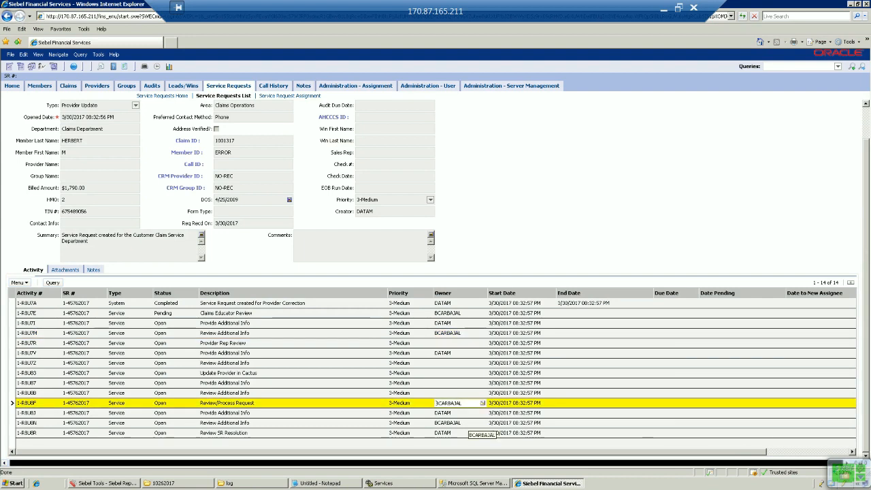
click(469, 423)
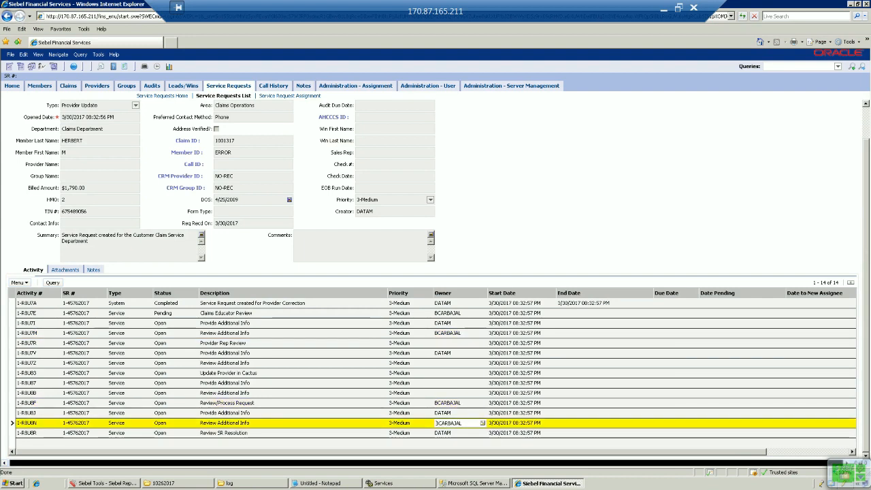
scroll(470, 279, up, 1)
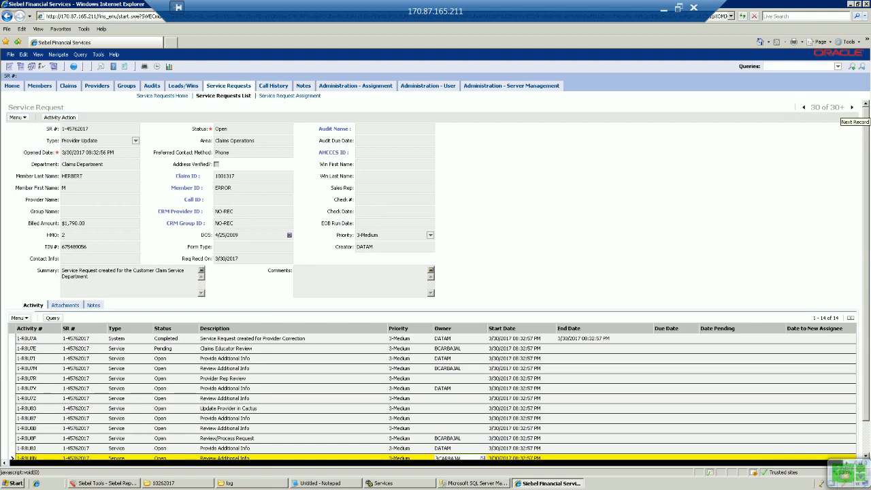
click(852, 107)
Advance four records and check owners of Make Verification Call, Mail Acknowledgement Letter 4 and Update IDX with TRR Data.
click(852, 107)
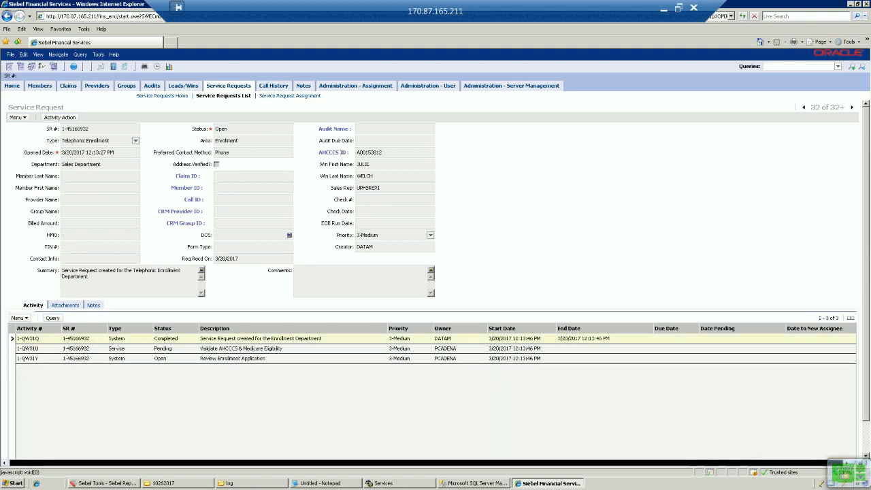
click(852, 107)
click(852, 108)
click(852, 108)
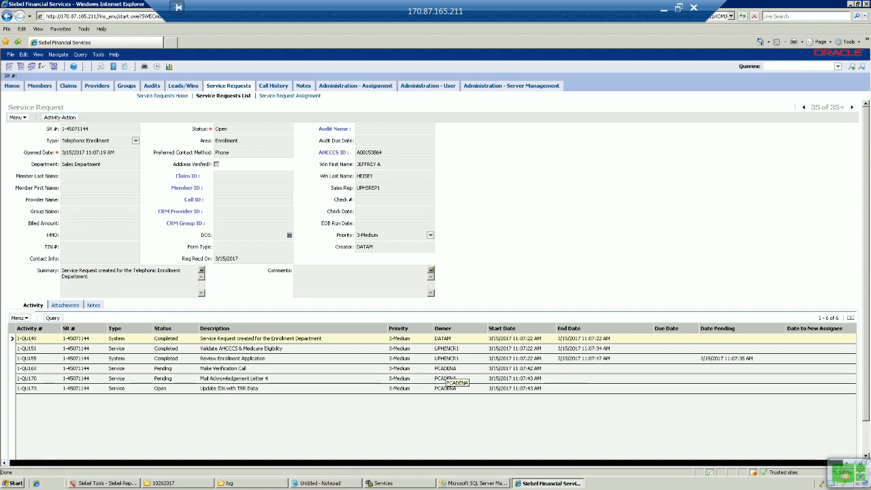
click(448, 369)
click(468, 378)
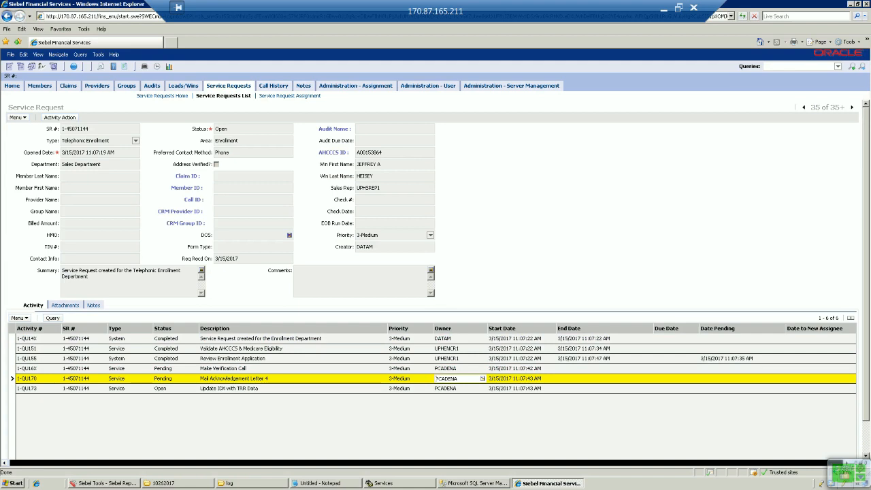
click(468, 388)
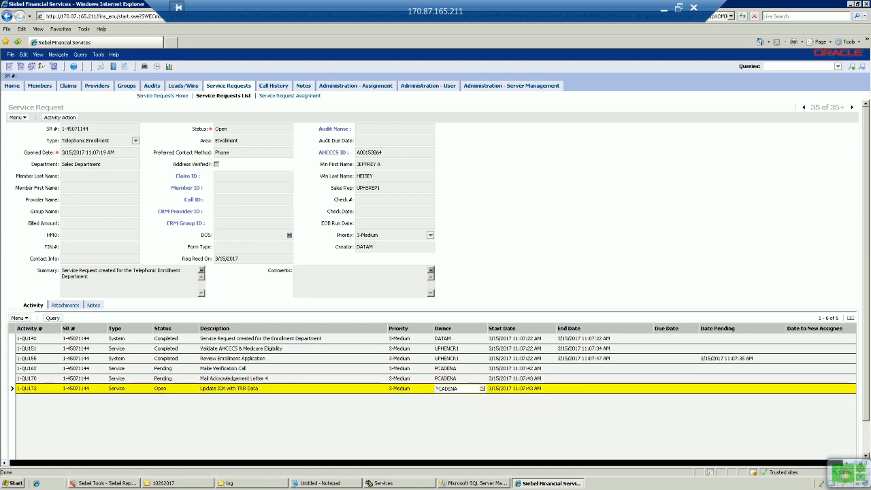
click(464, 368)
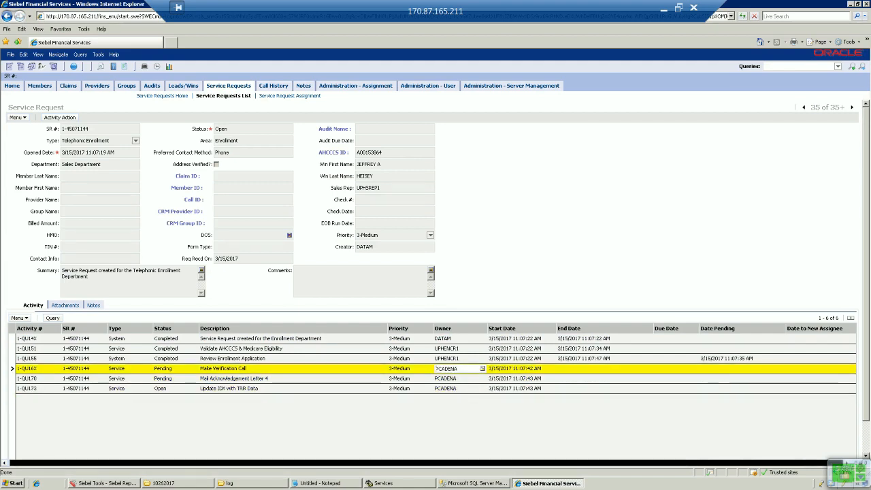
click(464, 379)
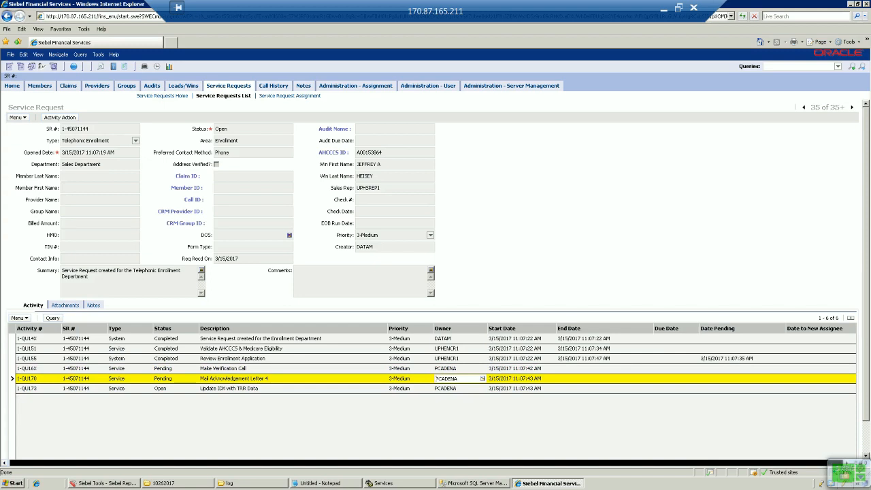
click(469, 388)
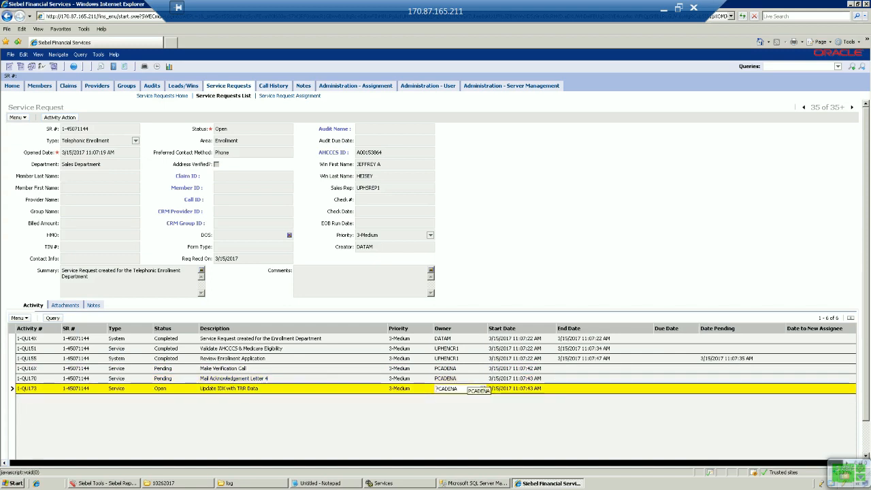
Page through the remaining service requests to the last record, 50 of 50, then return to SQL Server Management Studio.
click(852, 107)
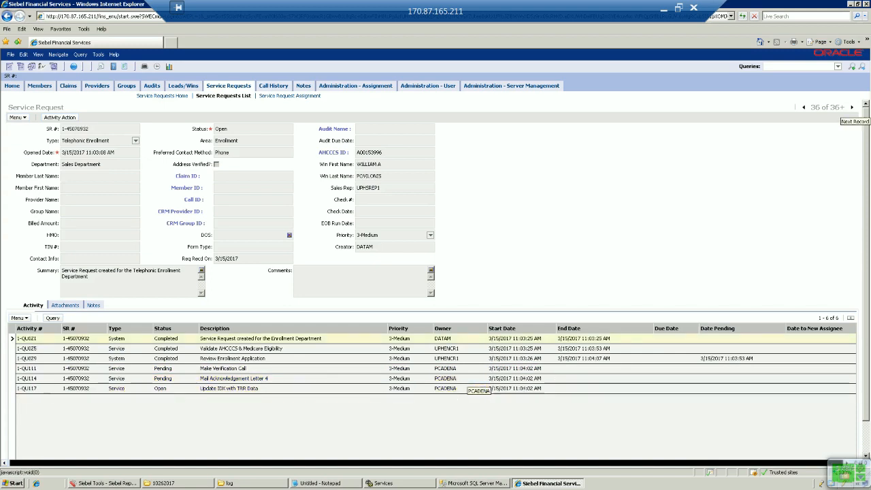
click(852, 108)
click(852, 107)
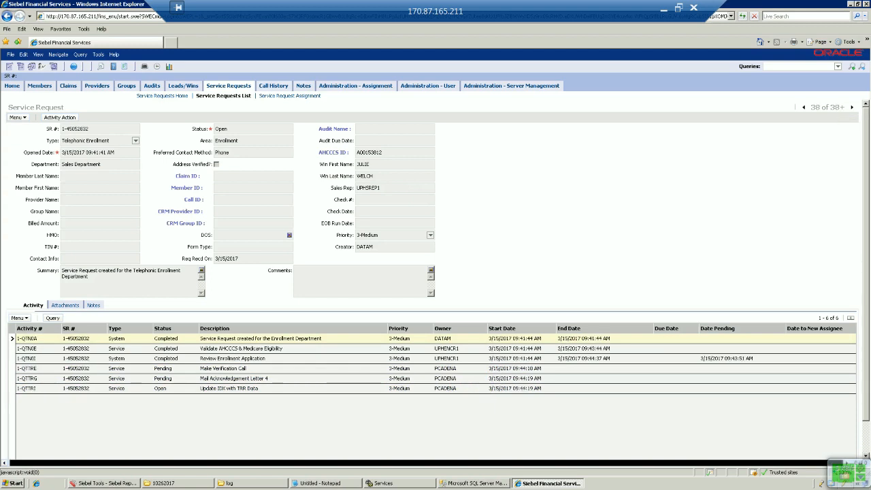
click(852, 107)
click(852, 107)
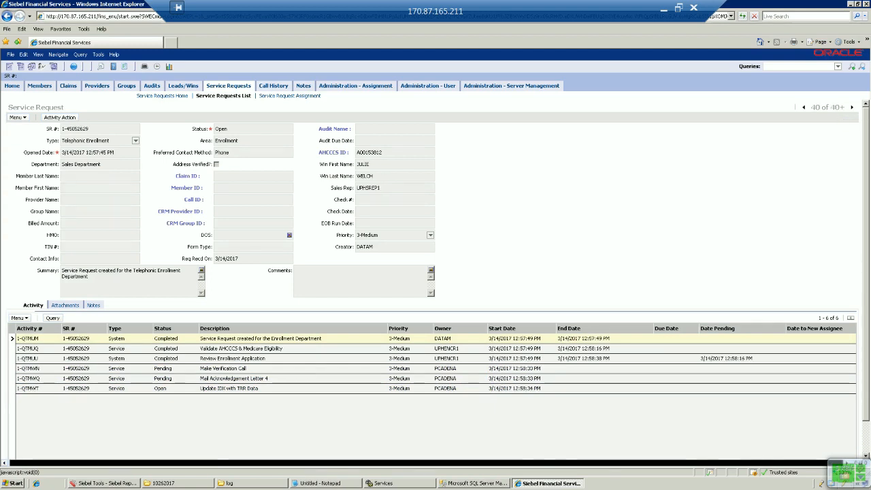
click(852, 108)
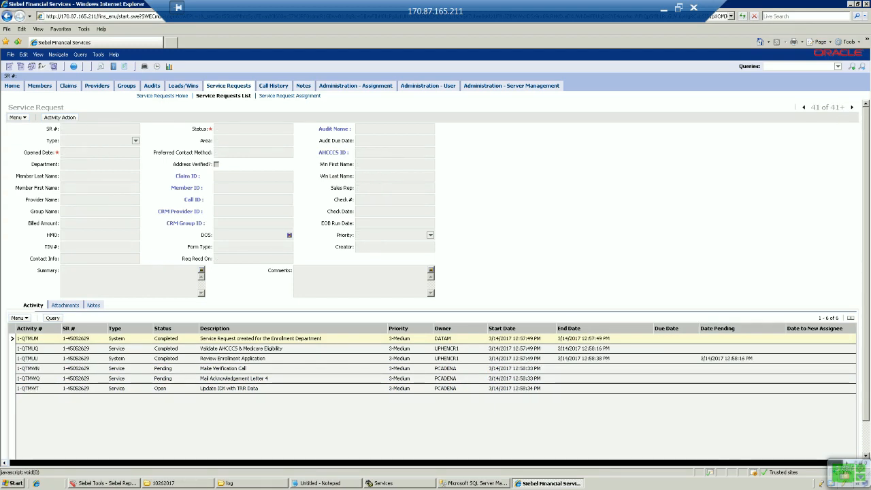
click(851, 108)
click(852, 108)
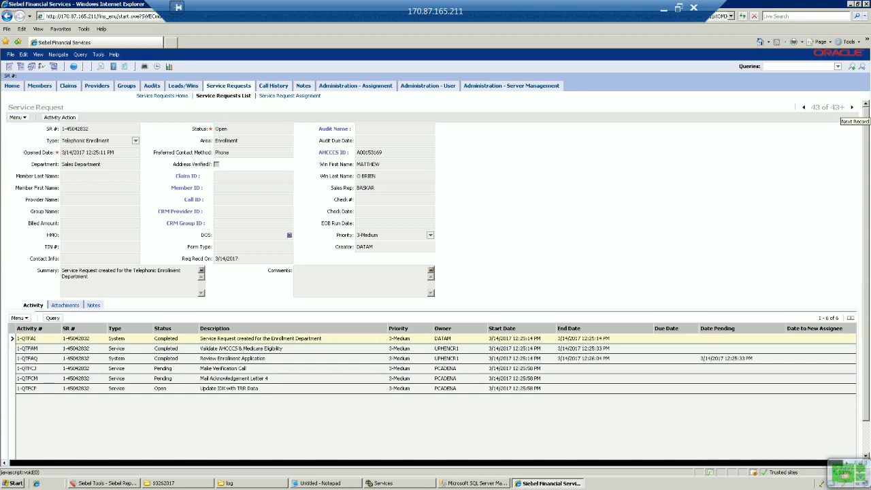
click(852, 108)
click(852, 108)
click(852, 108)
click(852, 107)
click(851, 108)
click(852, 107)
click(851, 107)
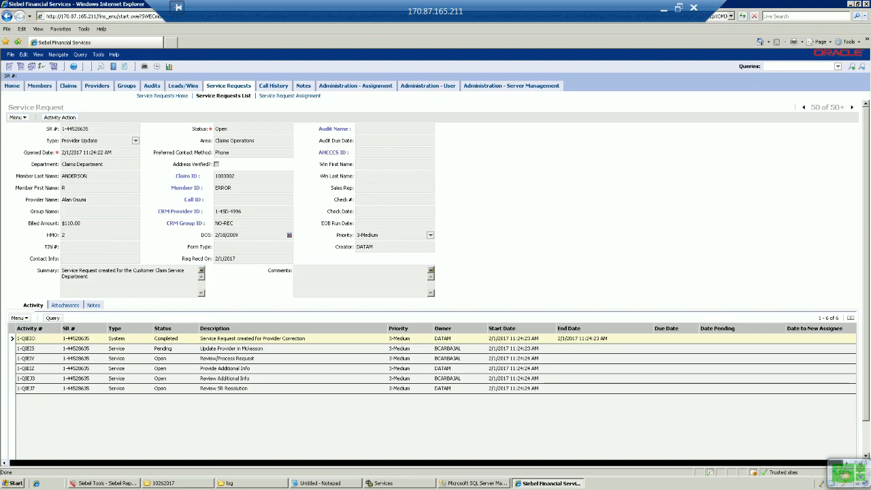
click(852, 107)
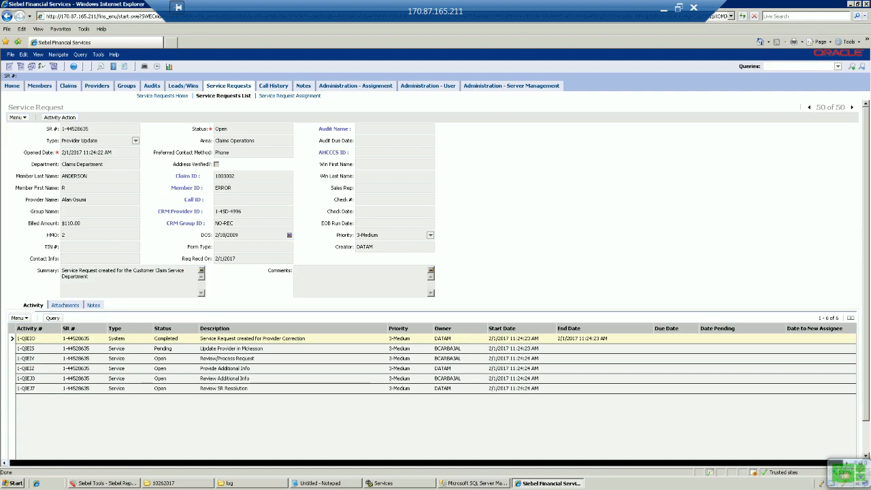
click(476, 483)
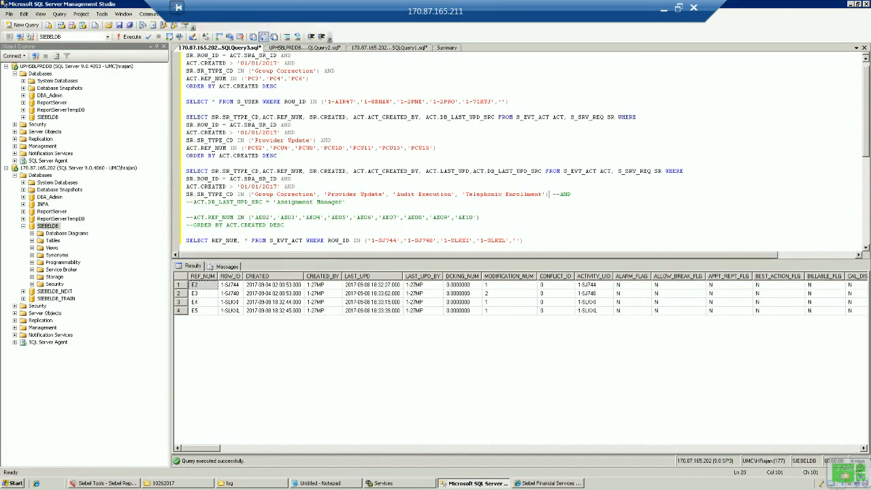
Execute the SELECT for the four SR types' activities and scroll through the update-source results.
key(shift+Up)
key(shift+Up)
key(shift+Up)
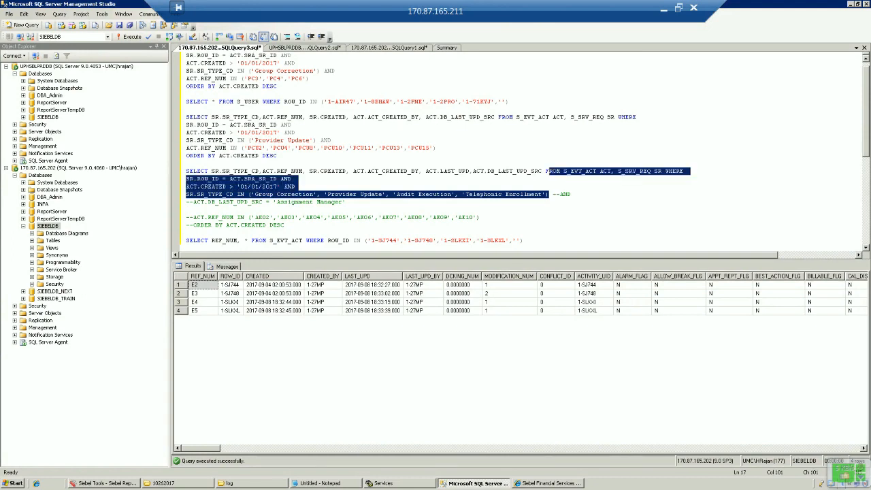
key(shift+Home)
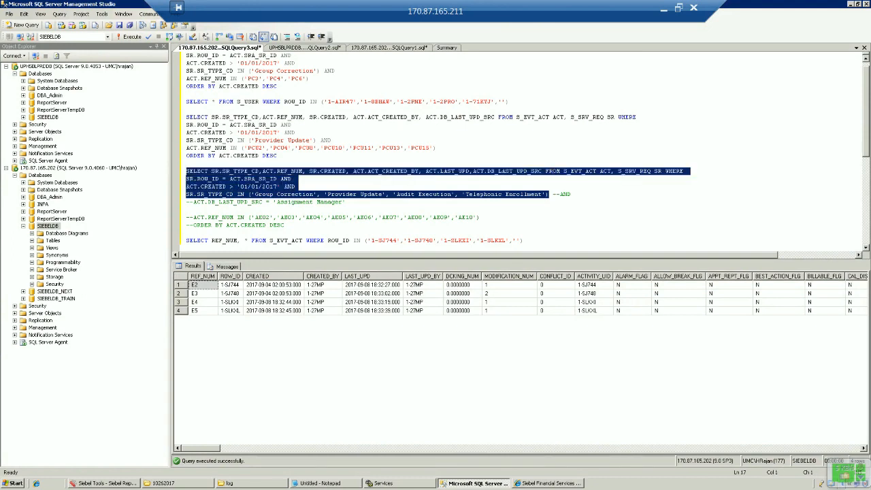
click(131, 37)
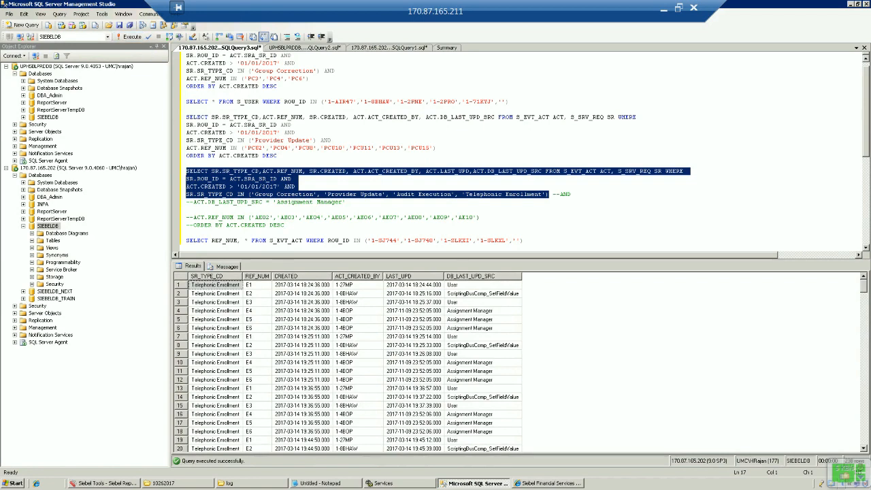
click(477, 285)
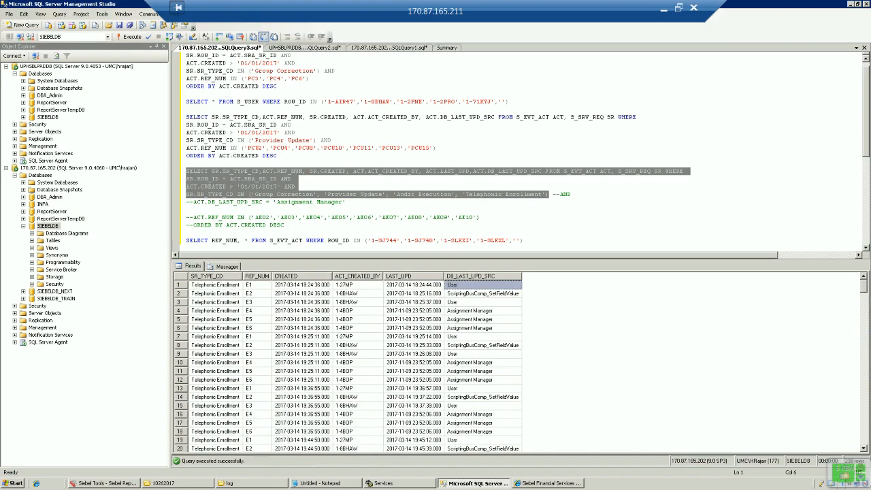
scroll(347, 360, down, 20)
scroll(347, 361, down, 19)
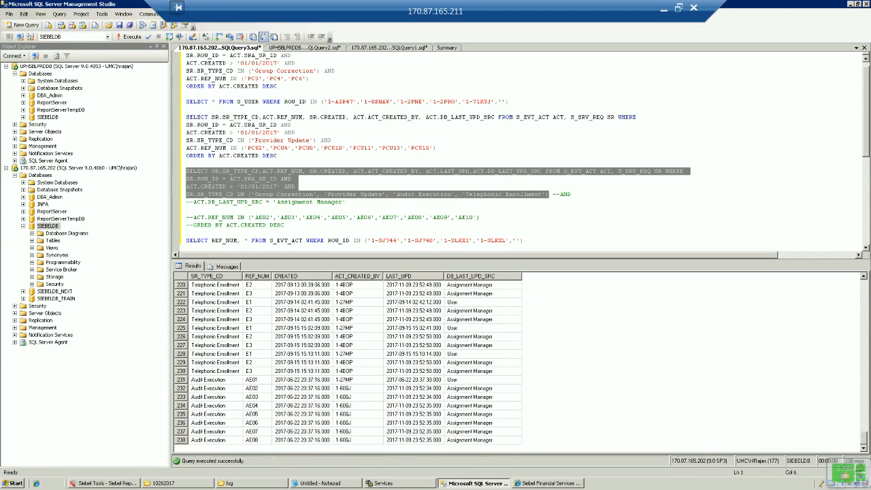
scroll(347, 361, up, 20)
scroll(347, 361, up, 20)
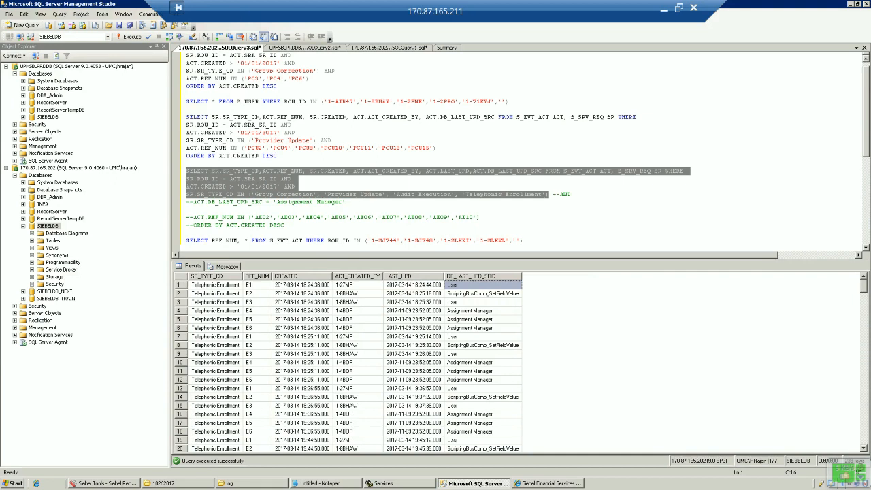
click(212, 171)
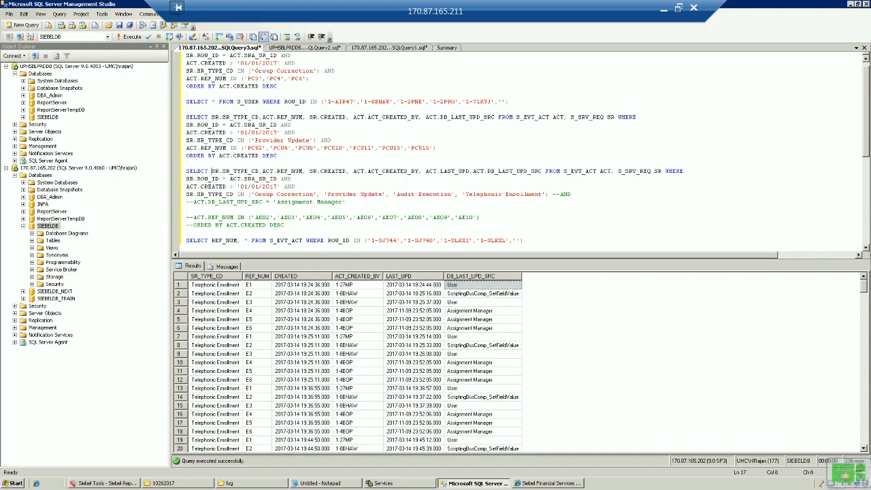
key(shift+End)
key(shift+Left)
key(shift+Left)
key(shift+Left)
key(shift+Left)
key(shift+Left)
key(shift+Left)
key(shift+Left)
key(shift+Left)
key(shift+Left)
key(shift+Left)
key(shift+Left)
key(shift+Left)
key(shift+Left)
key(shift+Left)
key(shift+Left)
key(shift+Left)
key(shift+Left)
key(shift+Left)
key(shift+Left)
key(shift+Left)
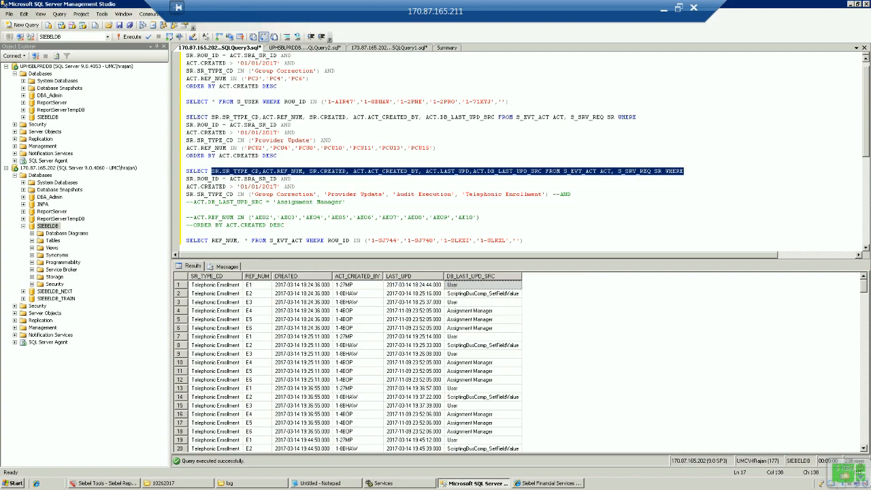
key(shift+Left)
key(shift+Left)
key(shift+Left)
key(shift+Left)
key(shift+Left)
key(shift+Left)
key(shift+Left)
key(shift+Left)
key(shift+Left)
key(shift+Left)
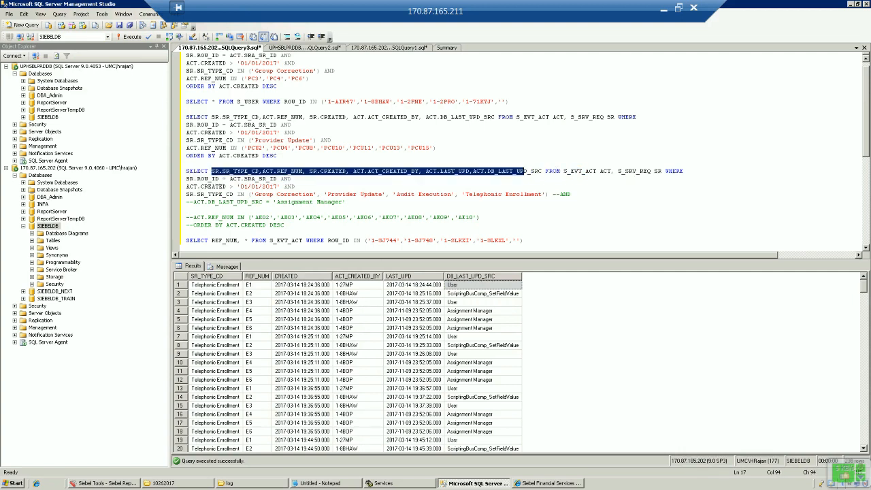
key(shift+Right)
key(shift+Right)
key(shift+Right)
key(shift+Right)
key(shift+Right)
click(410, 276)
click(471, 276)
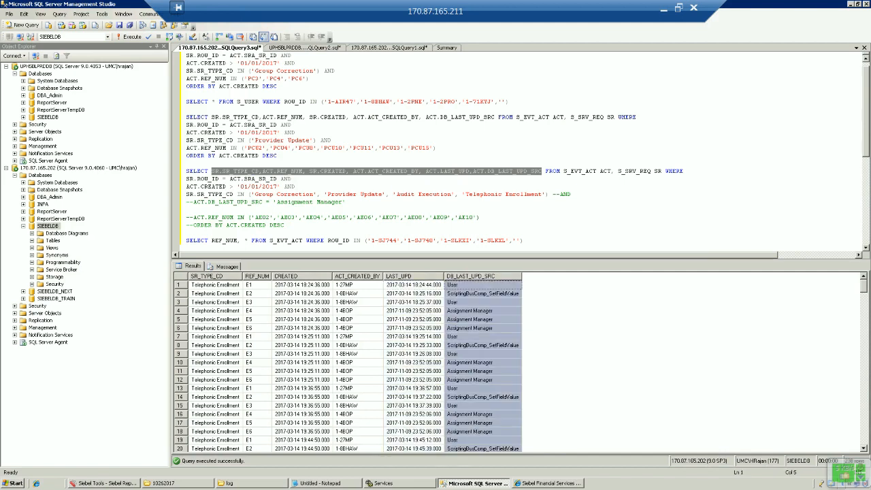
click(410, 276)
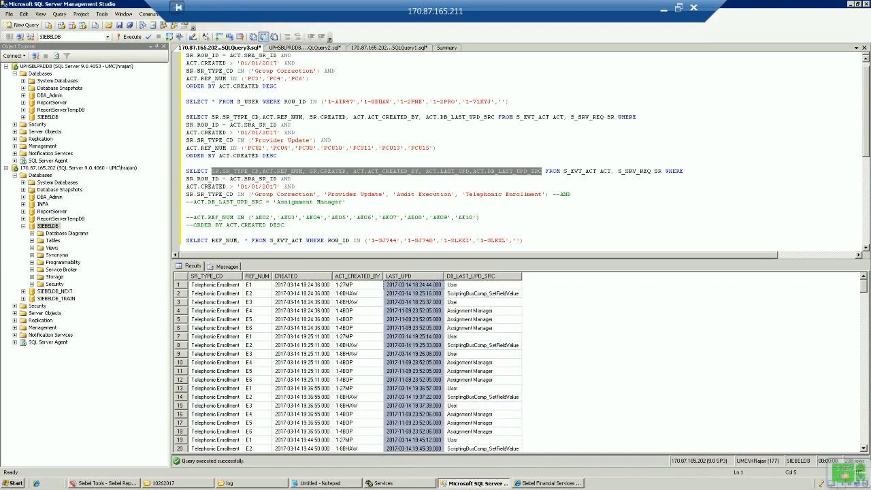
click(414, 345)
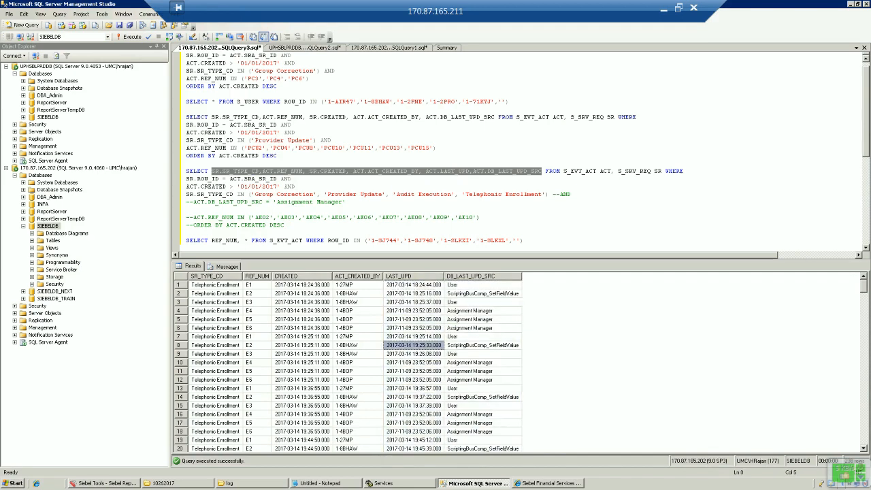
click(417, 319)
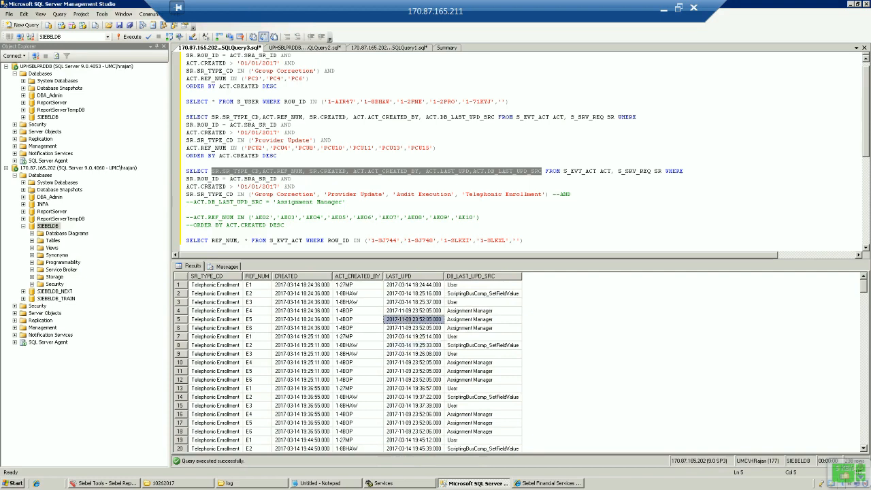
click(474, 311)
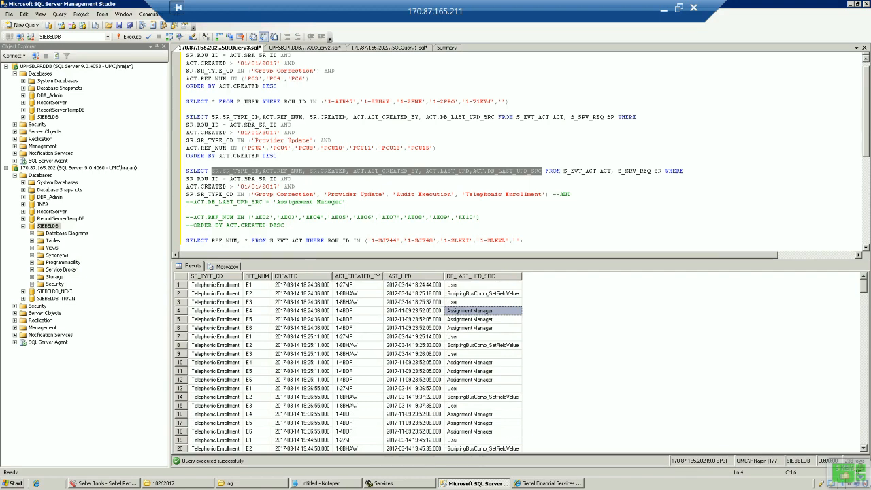
click(179, 311)
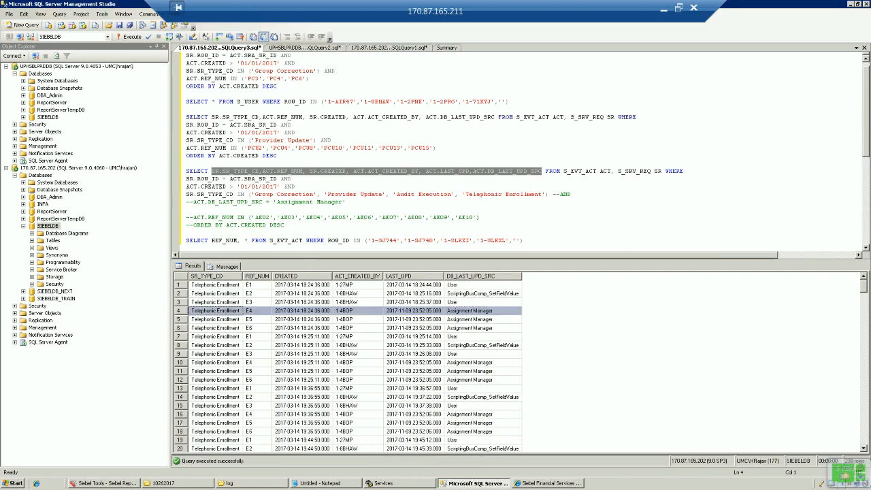
click(413, 311)
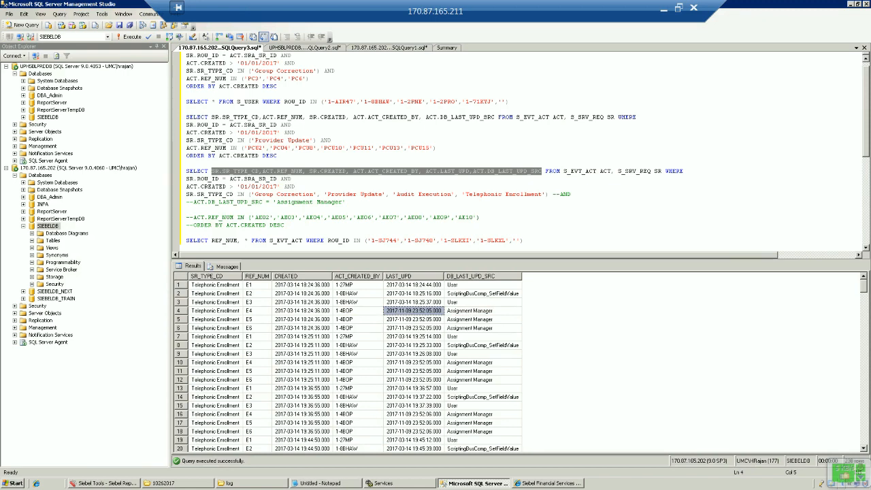
click(481, 311)
click(414, 311)
click(212, 170)
Change the query to COUNT(*), uncomment the Assignment Manager source condition, and run it.
drag(212, 170, 543, 170)
text(COUNT)
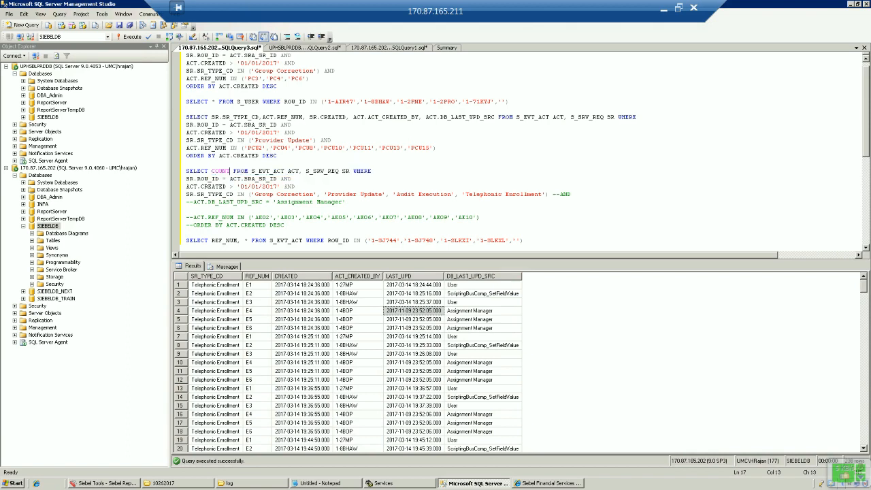
text((*))
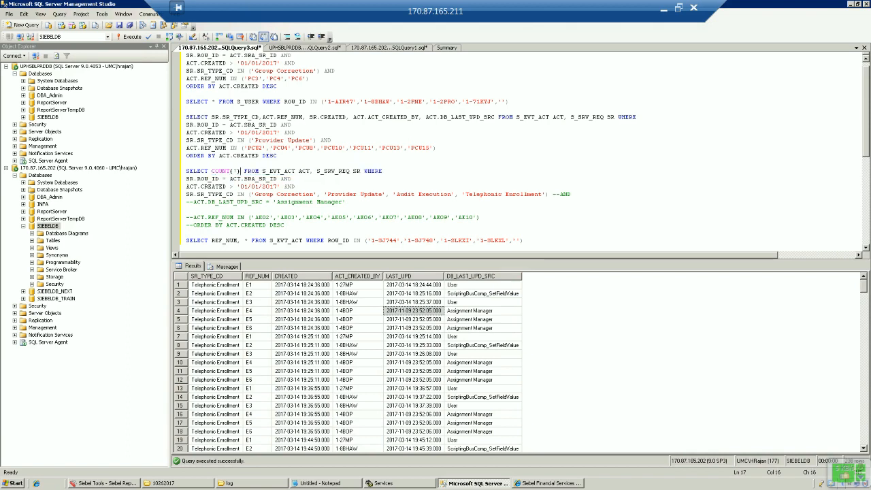
click(553, 194)
key(Delete)
key(Delete)
click(186, 202)
key(Delete)
key(Delete)
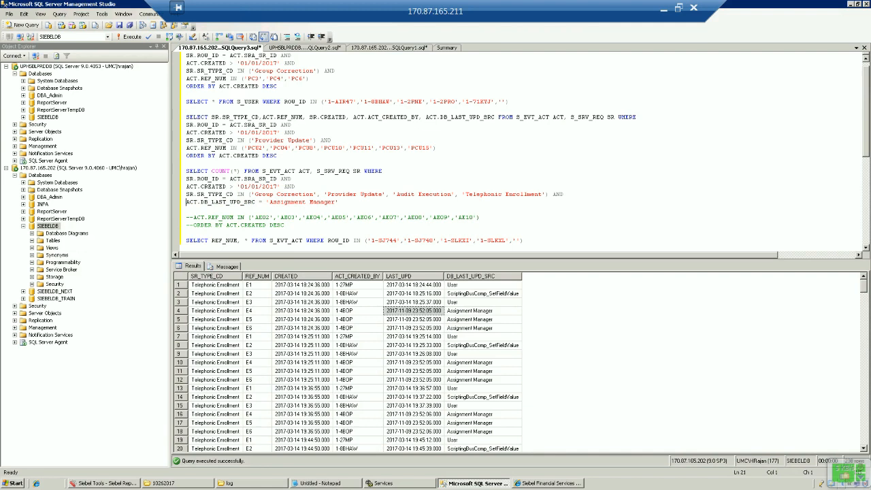
key(End)
key(shift+Up)
key(shift+Up)
key(shift+Up)
key(shift+Up)
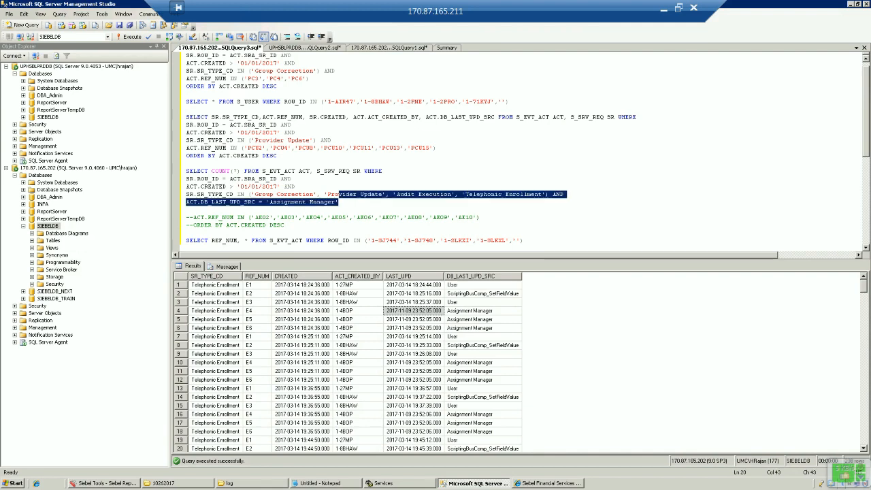
key(shift+Home)
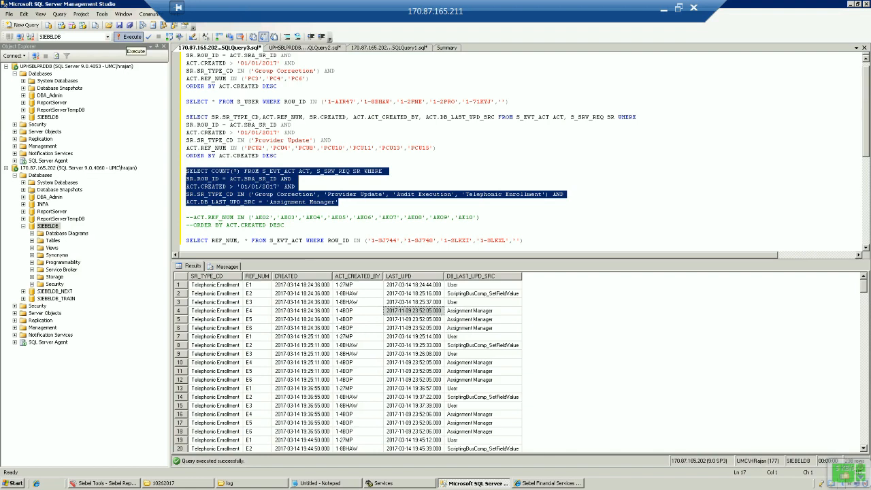
click(129, 36)
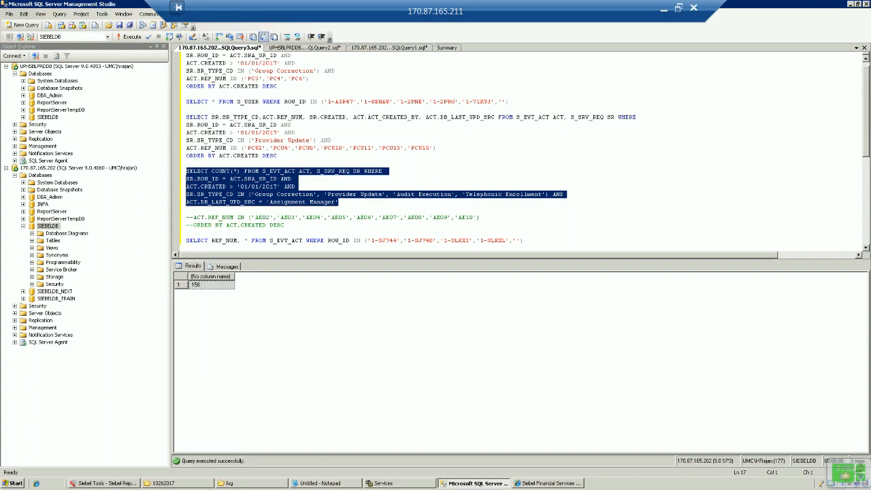
Review the 158 count and highlight the filter conditions and COUNT(*) in the query.
click(211, 285)
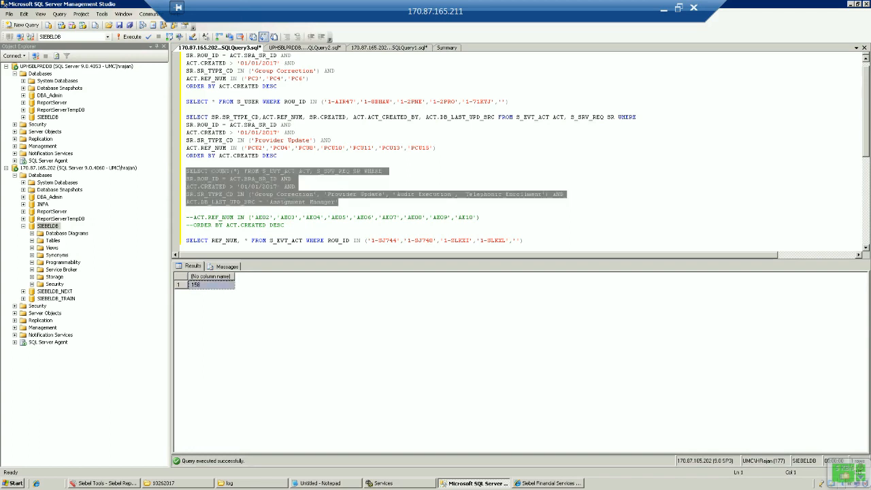
click(340, 203)
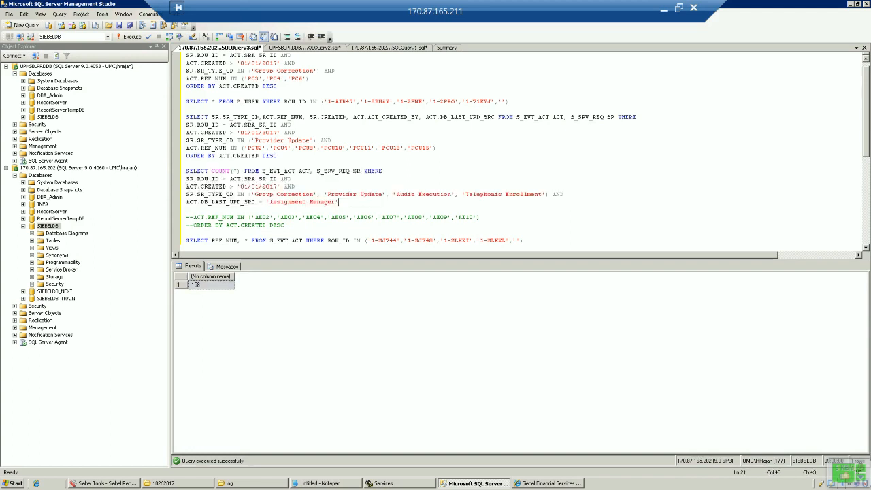
key(shift+Up)
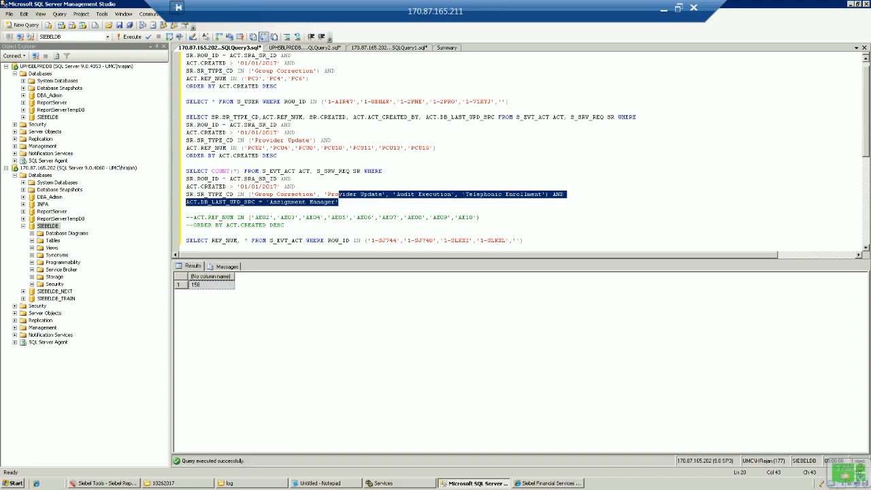
click(212, 171)
drag(212, 171, 240, 171)
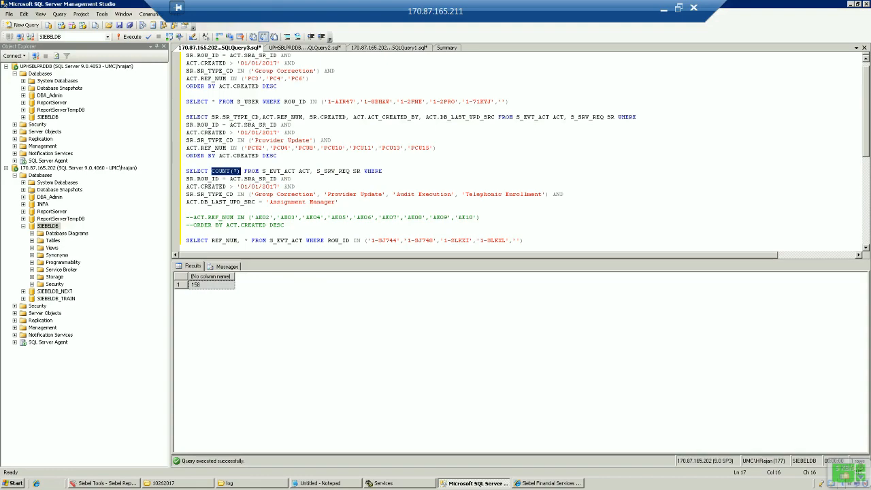
click(186, 202)
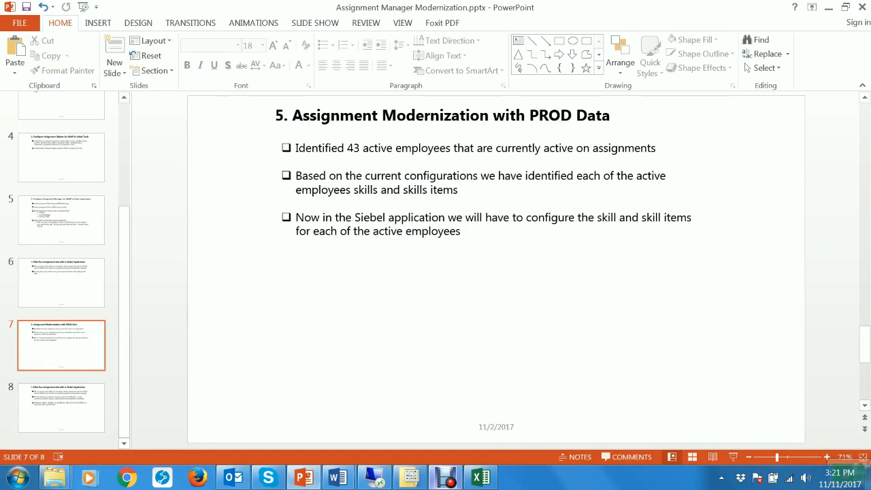
mouse_move(338, 478)
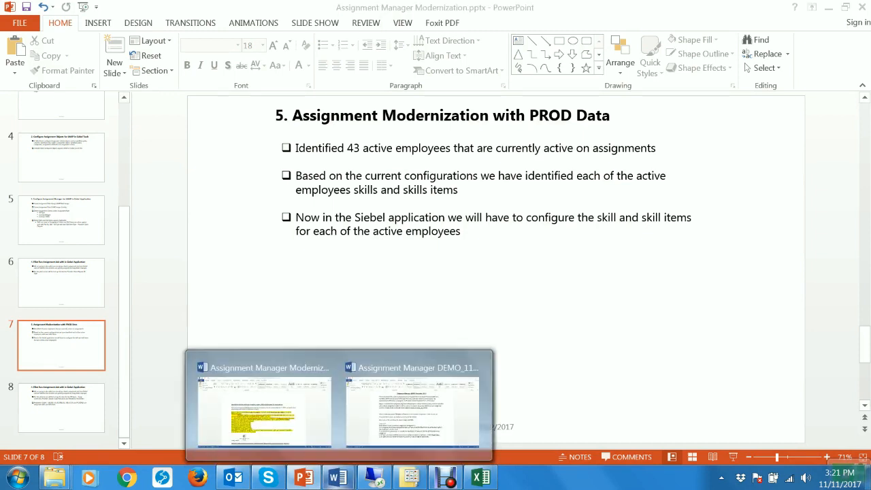
Highlight the active-employee SQL query in the Word design document, then open Employee_Act_Ref_2017.xls.
click(264, 402)
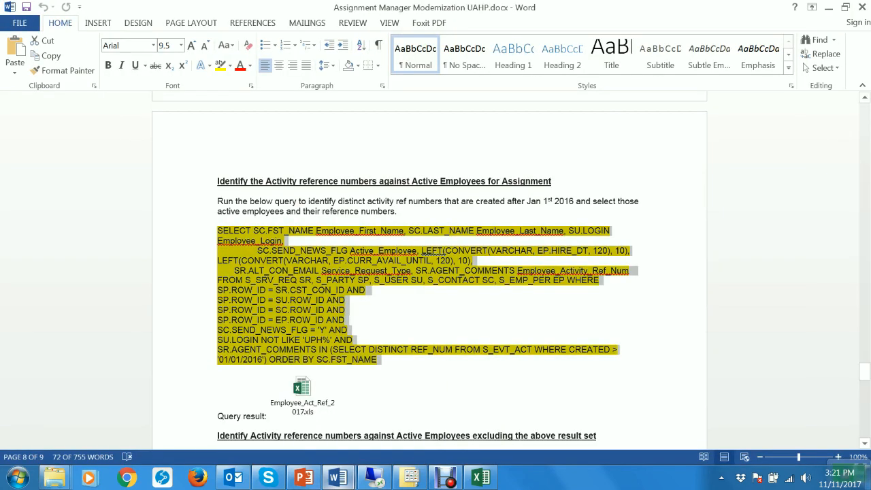
click(219, 221)
drag(218, 221, 225, 369)
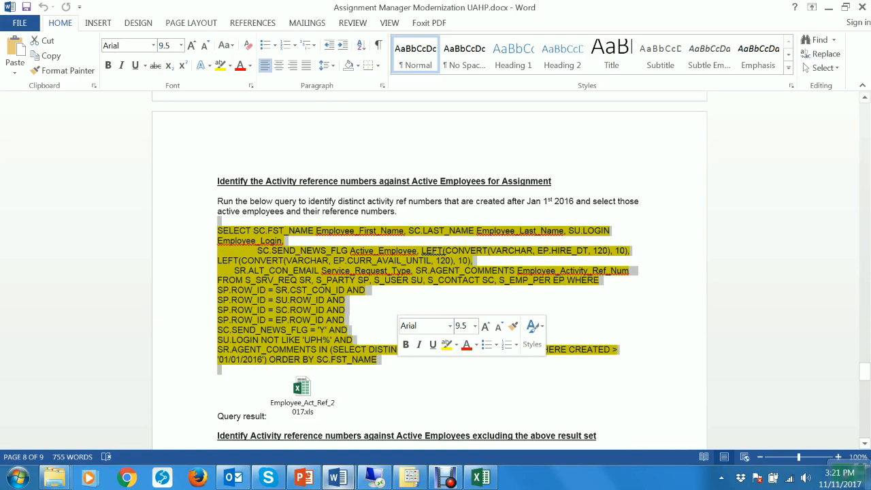
click(337, 416)
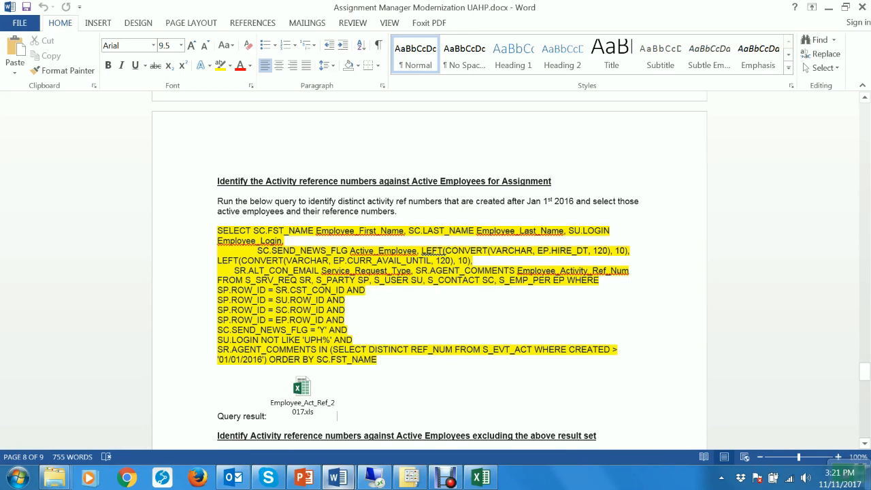
click(481, 476)
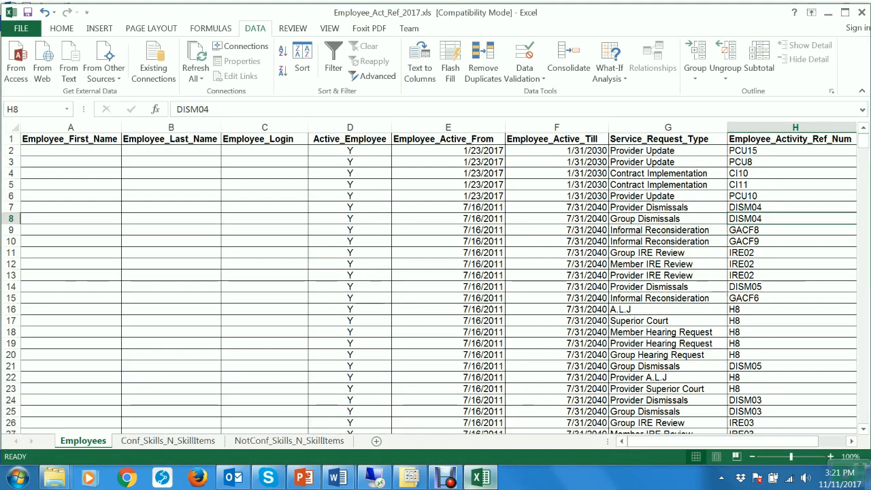
key(Home)
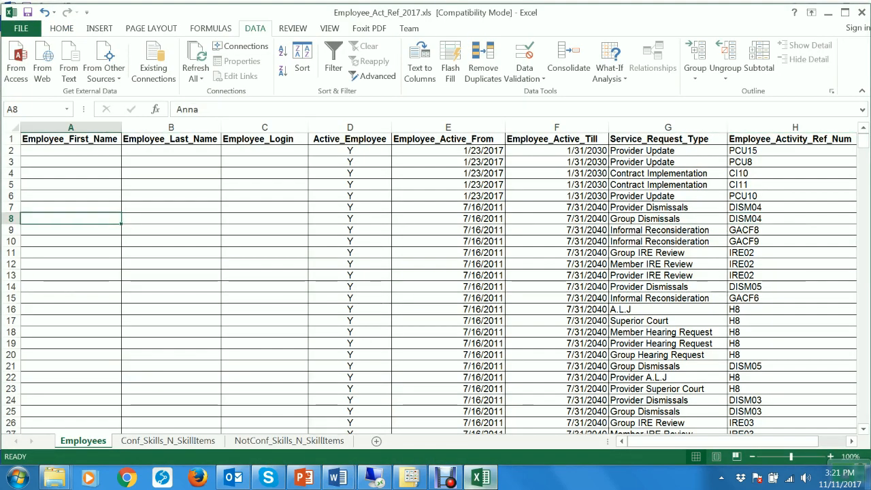
click(71, 162)
click(171, 162)
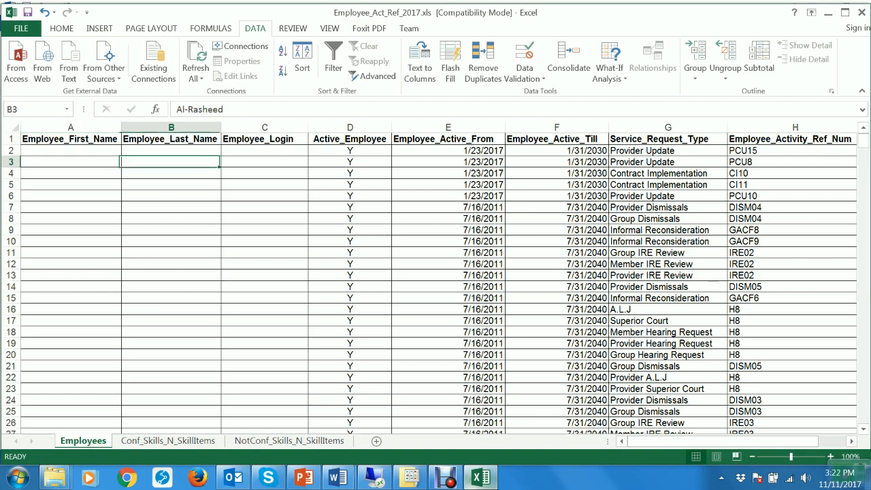
click(265, 162)
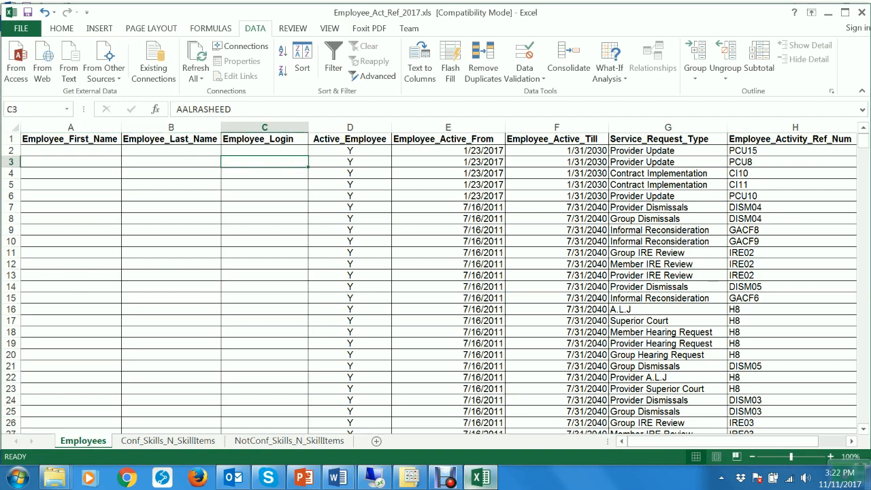
click(70, 219)
click(171, 208)
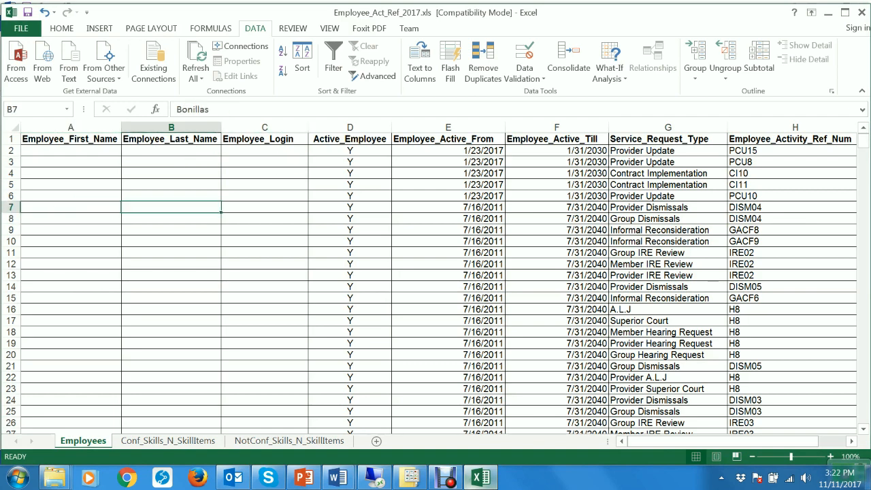
click(264, 207)
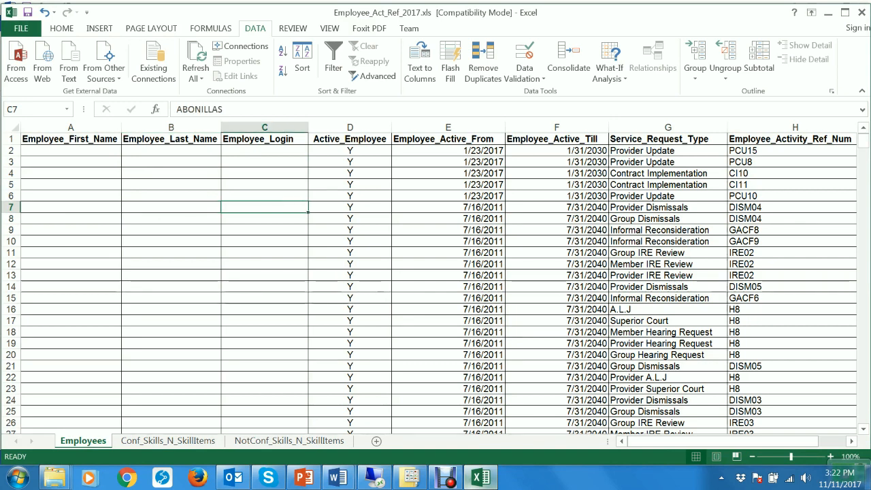
click(265, 264)
click(265, 298)
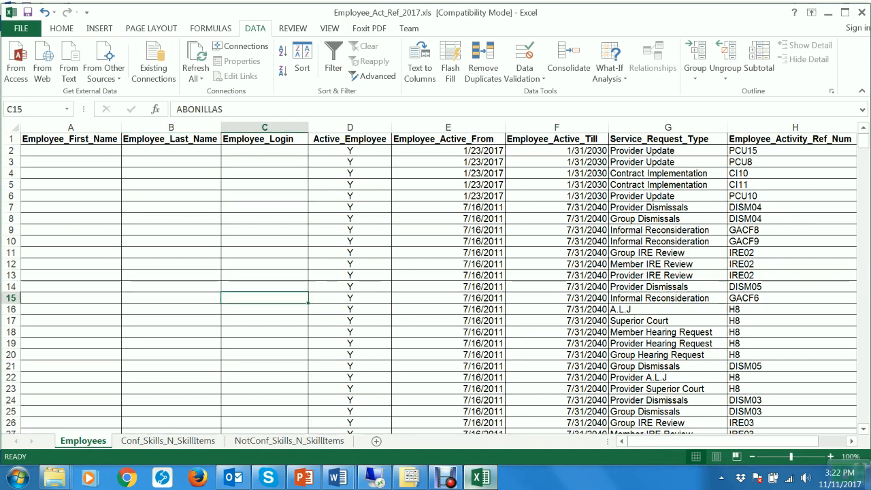
click(350, 252)
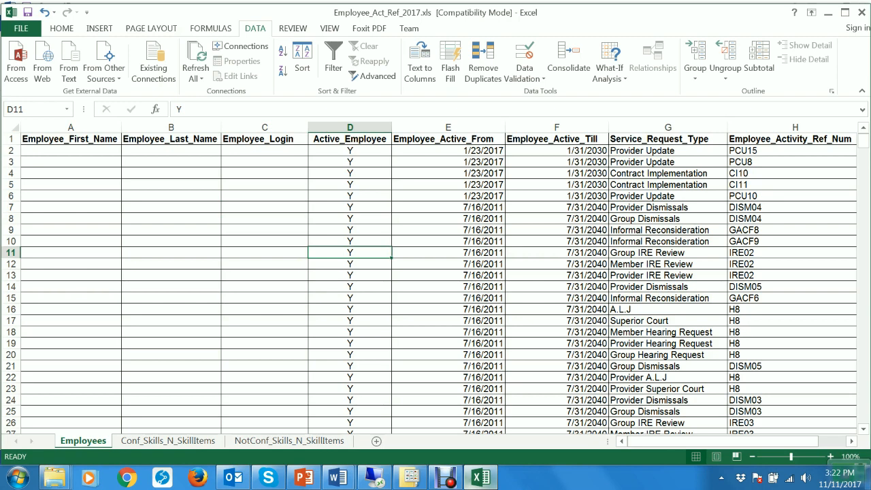
click(448, 252)
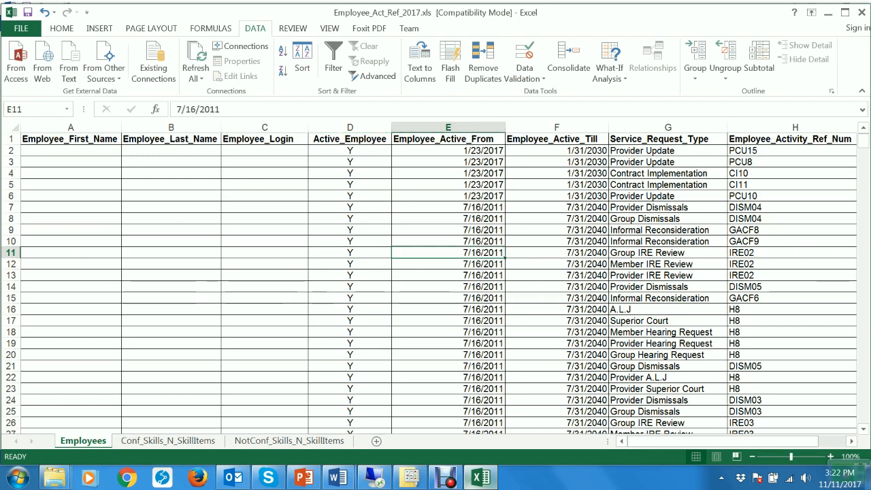
click(557, 253)
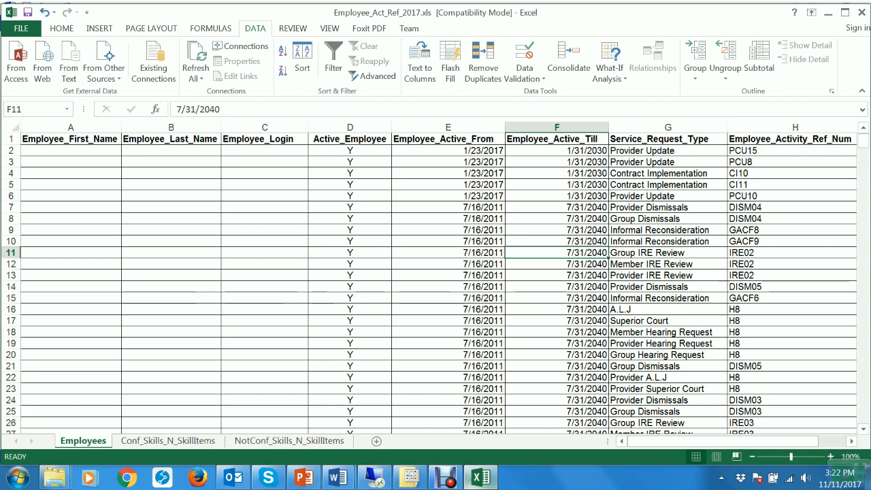
click(667, 252)
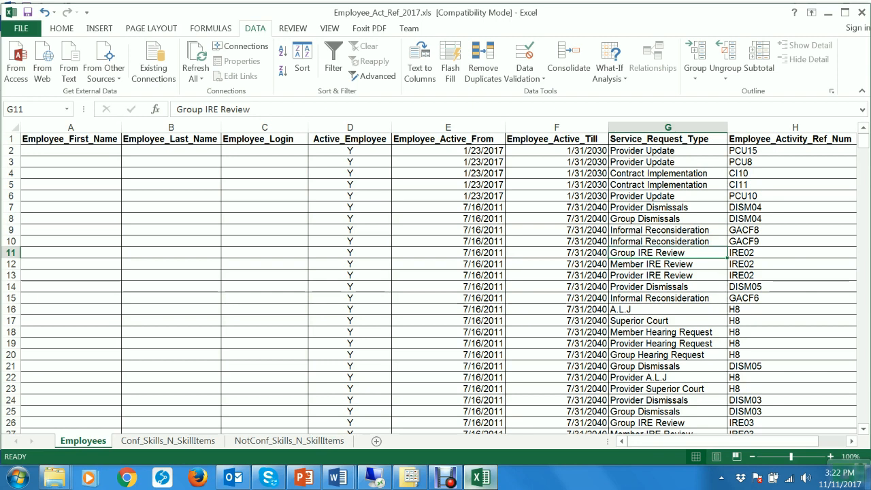
scroll(436, 283, down, 8)
scroll(436, 283, down, 20)
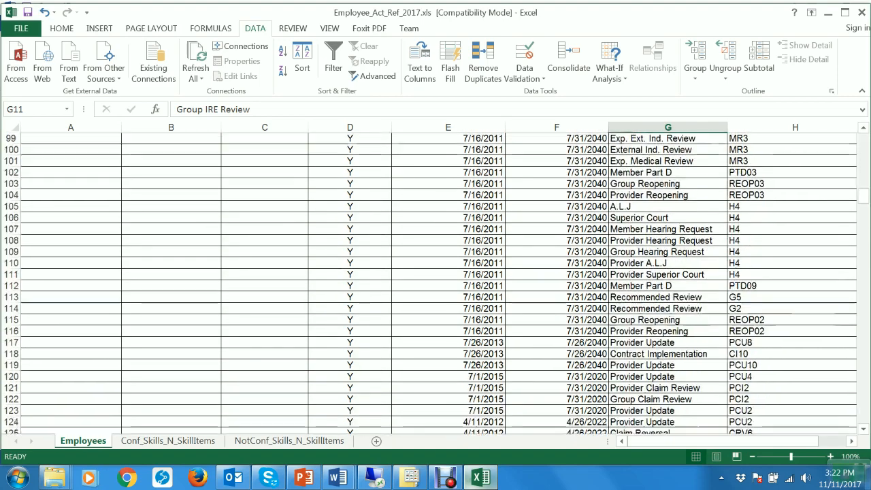
scroll(436, 283, down, 20)
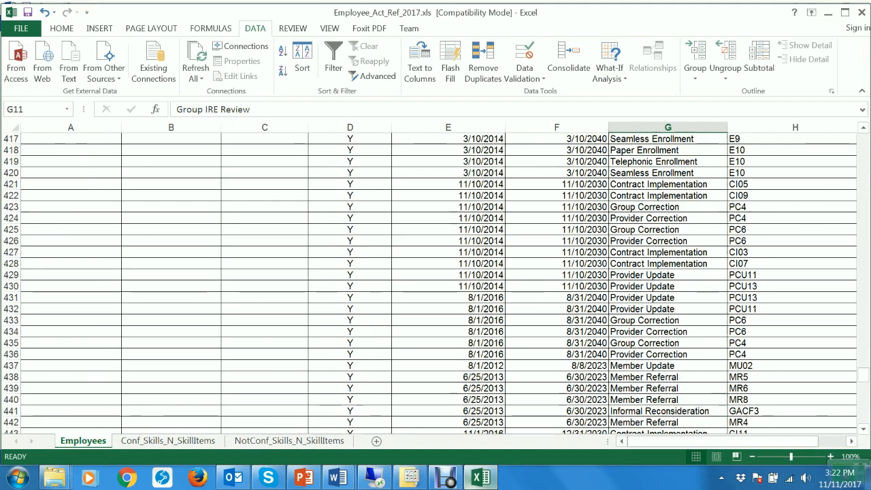
scroll(436, 283, down, 17)
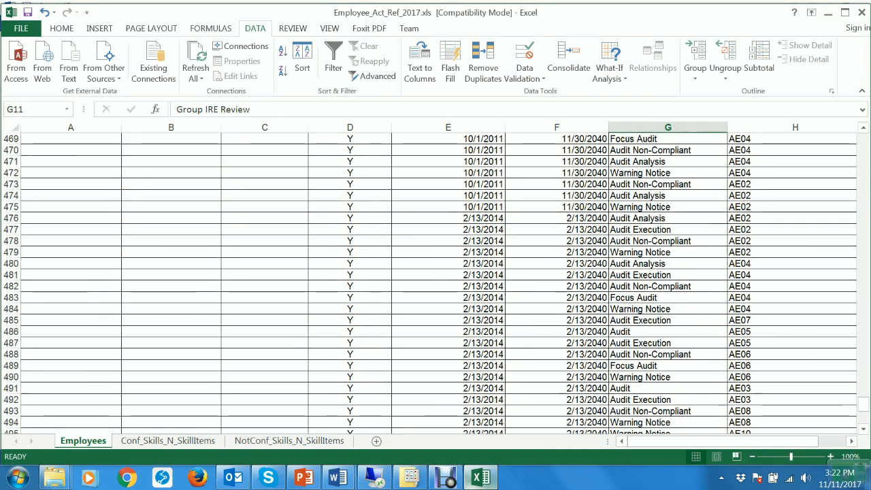
scroll(436, 283, down, 9)
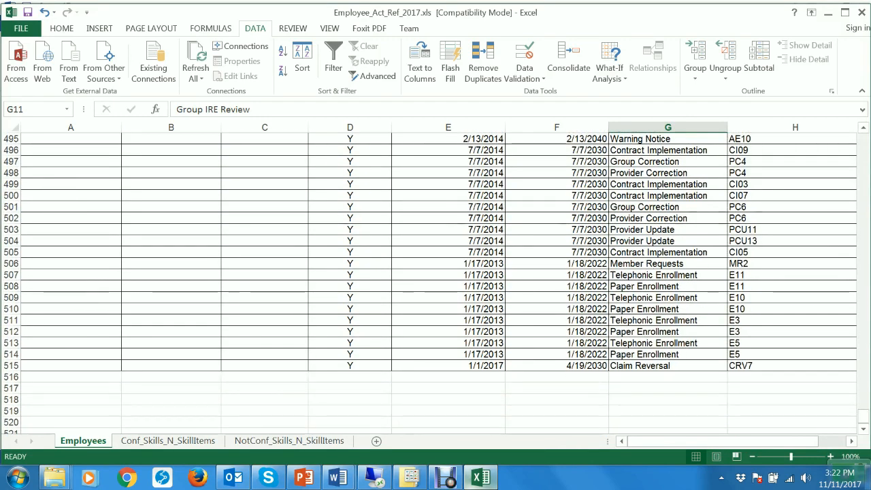
scroll(435, 283, up, 20)
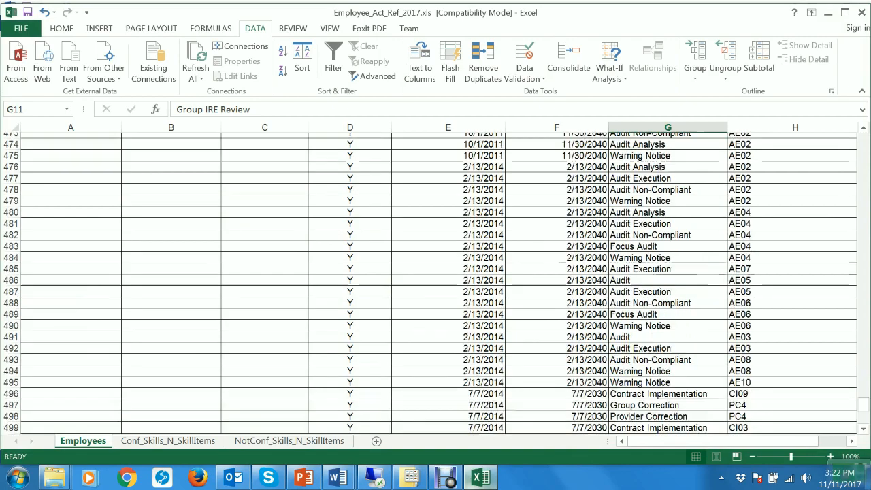
scroll(435, 283, up, 20)
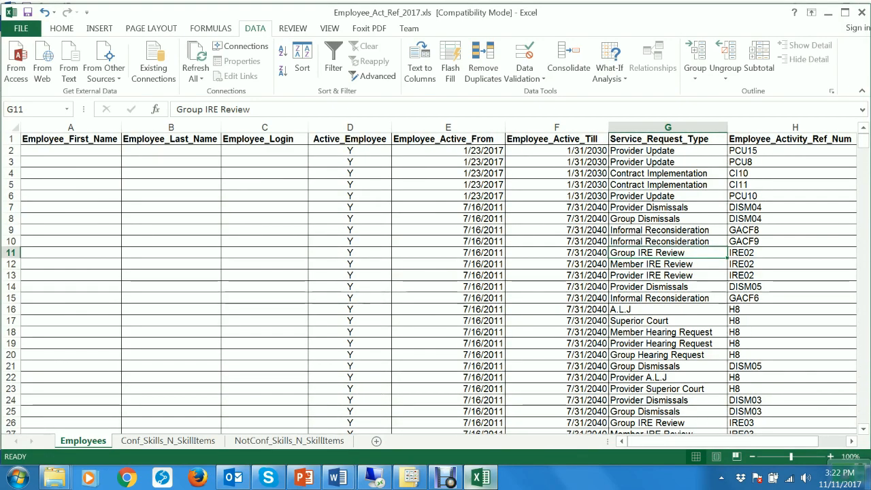
Remove duplicates from the Employee_Login column alone, leaving 43 unique logins, then return to PowerPoint.
click(447, 310)
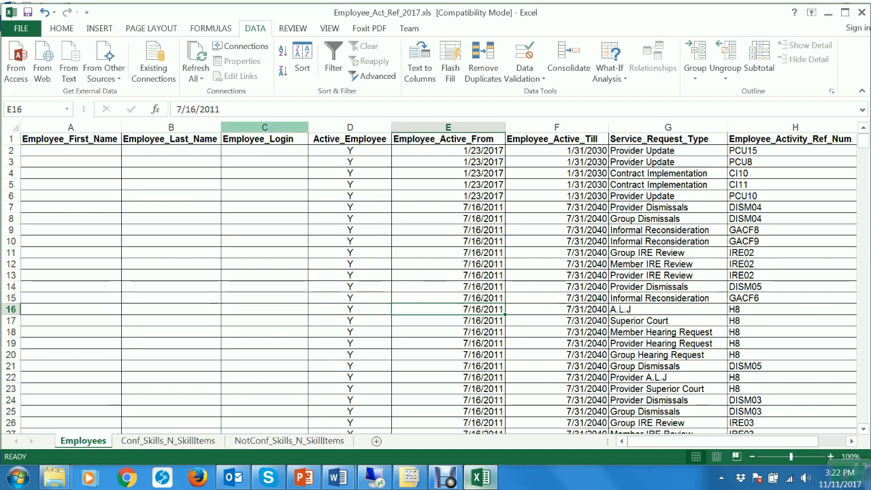
click(264, 127)
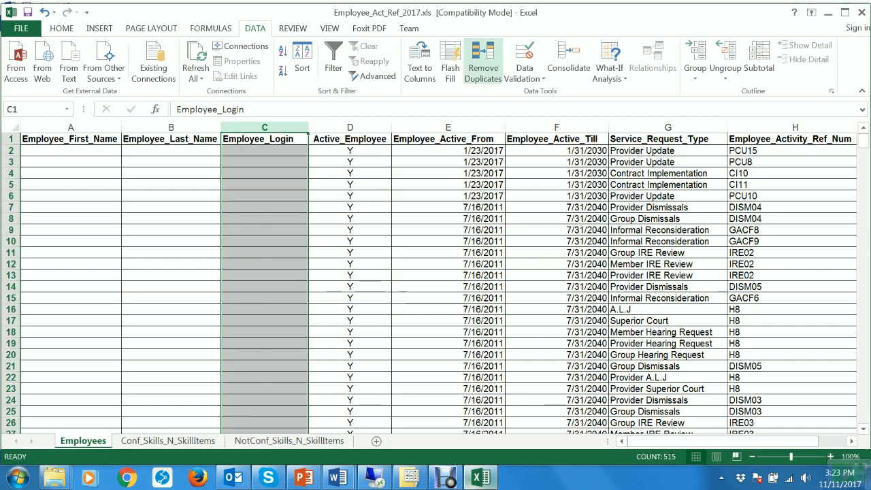
click(483, 62)
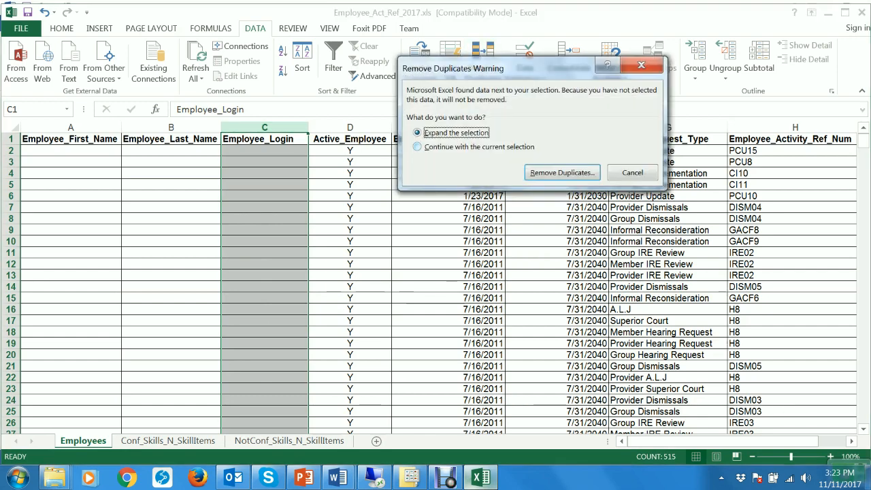
click(445, 147)
click(562, 172)
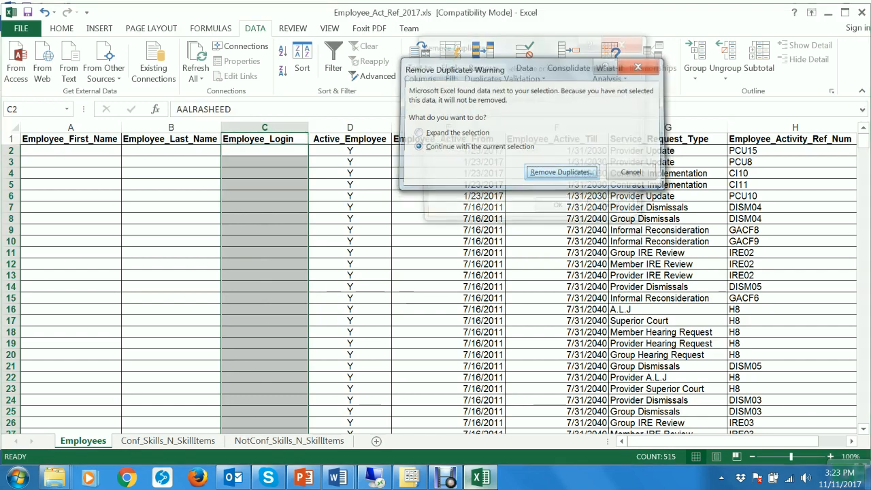
key(Return)
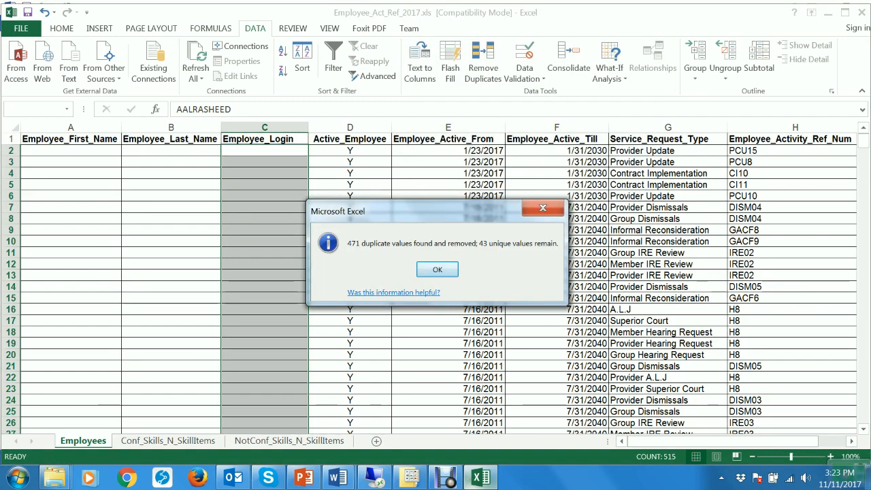
key(Return)
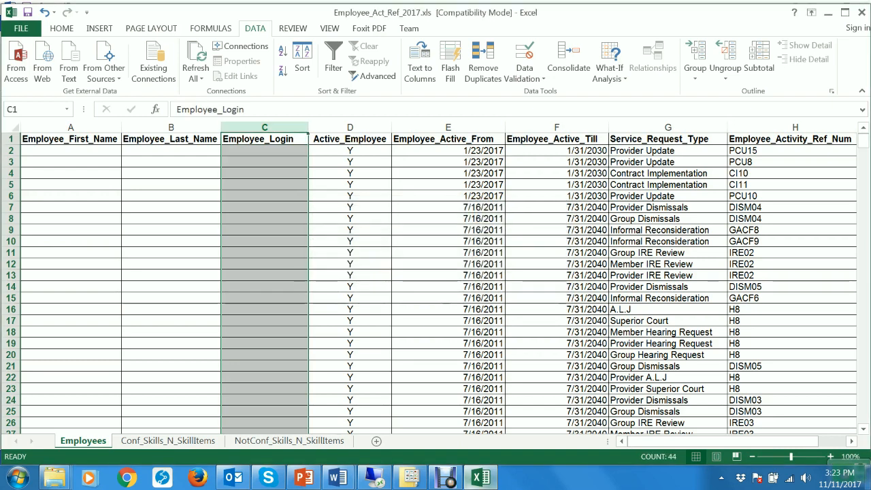
click(303, 478)
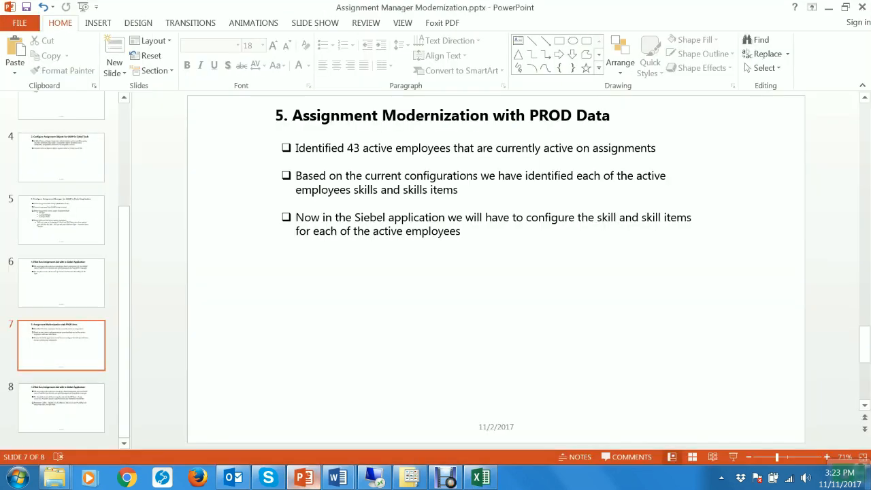